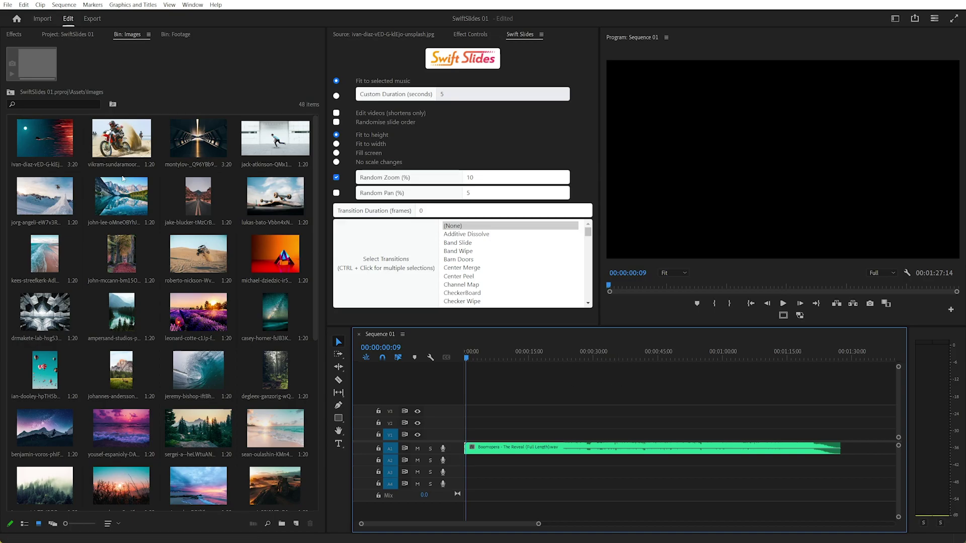
Move the ampersand-studios image up to the second row of the Images bin.
click(56, 147)
scroll(228, 393, down, 5)
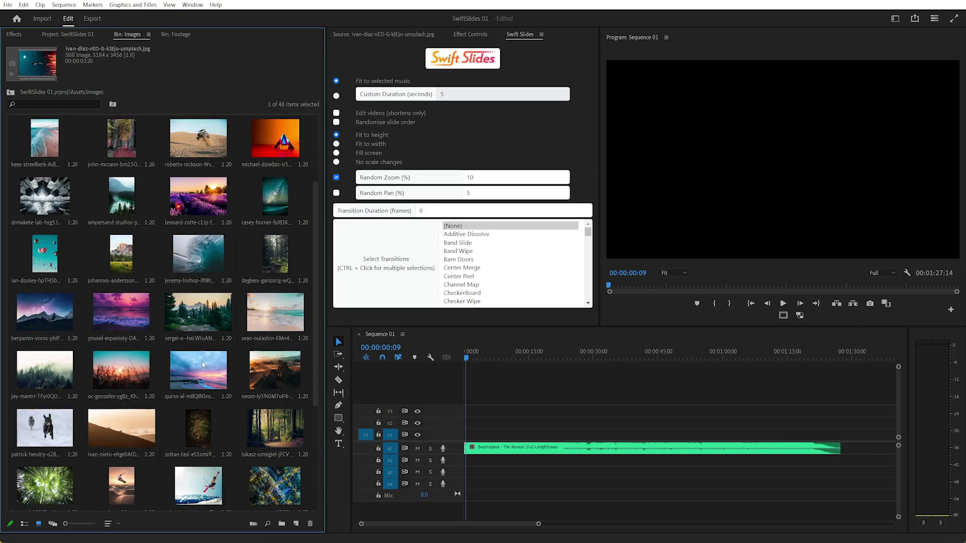
scroll(228, 393, up, 5)
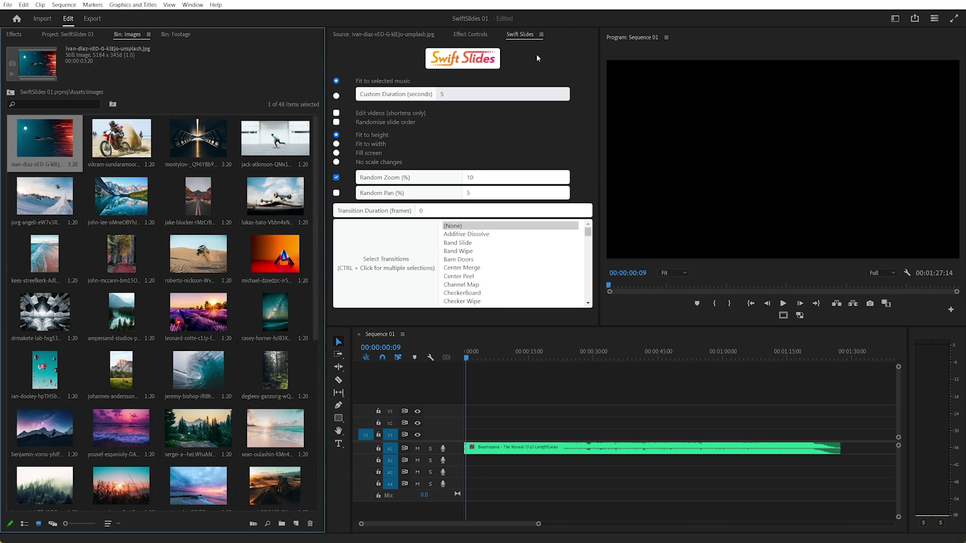
click(527, 38)
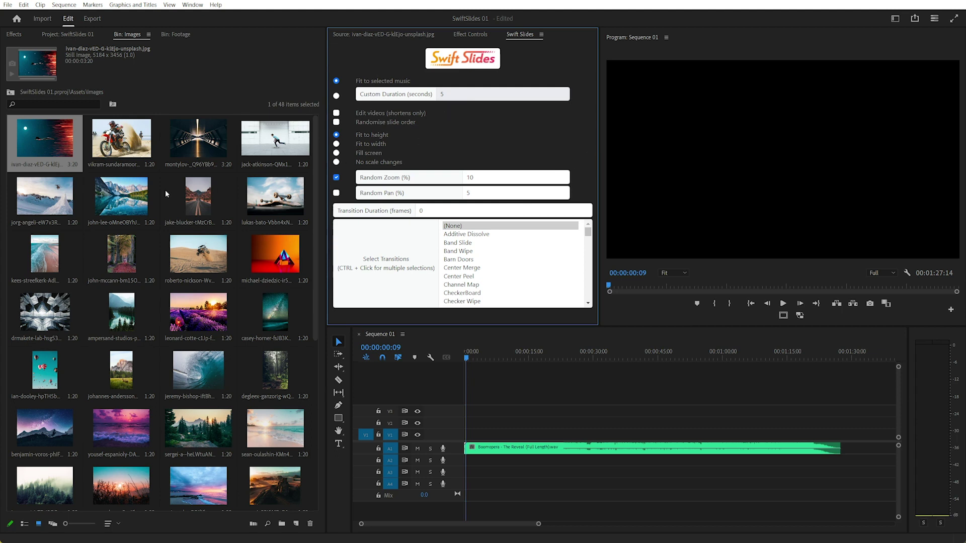
click(48, 156)
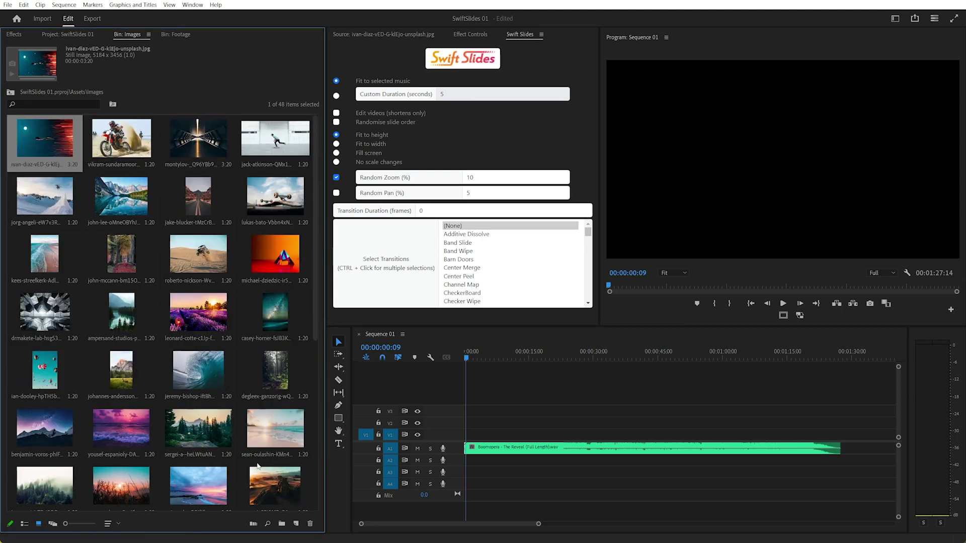
click(108, 190)
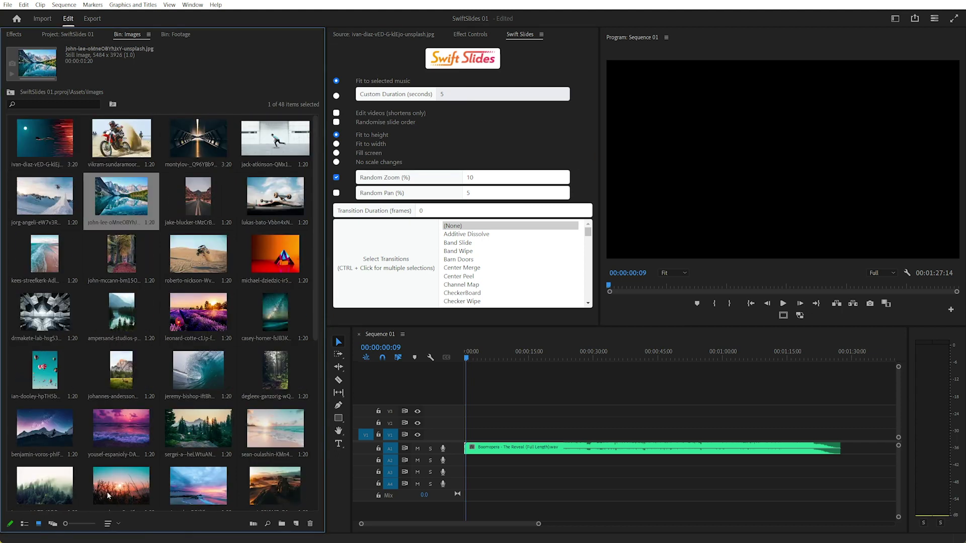
click(109, 524)
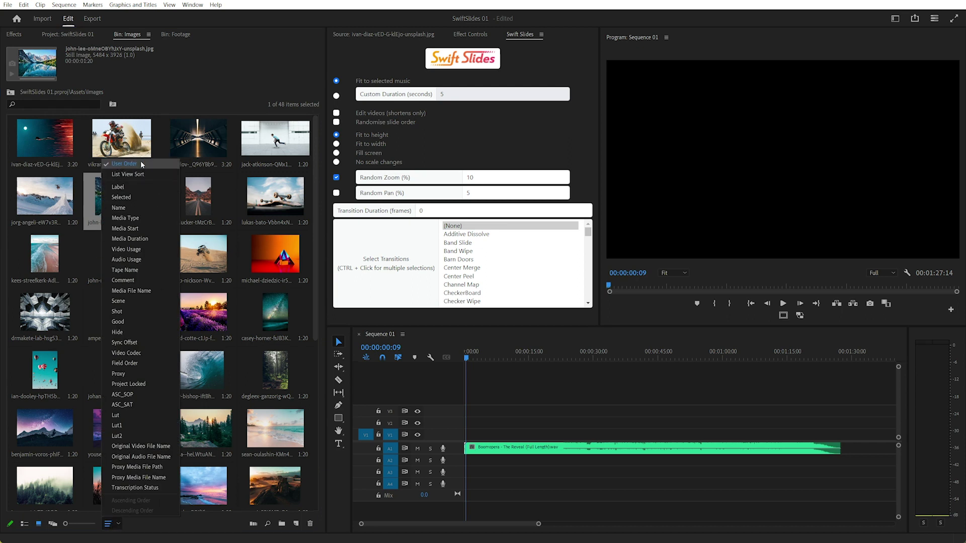
click(63, 147)
drag(121, 312, 122, 197)
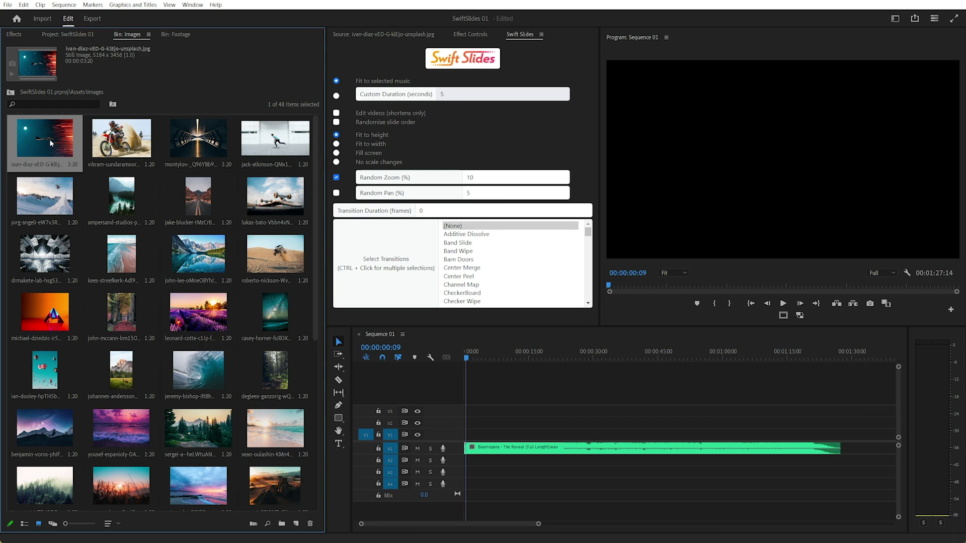
Place all 48 images from the bin as clips on track V1 of Sequence 01.
key(ctrl+a)
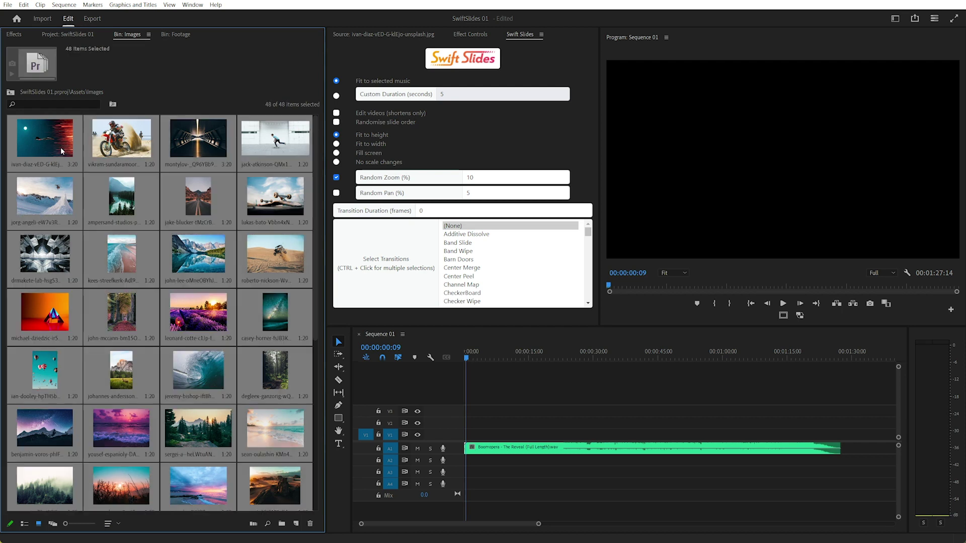
click(427, 374)
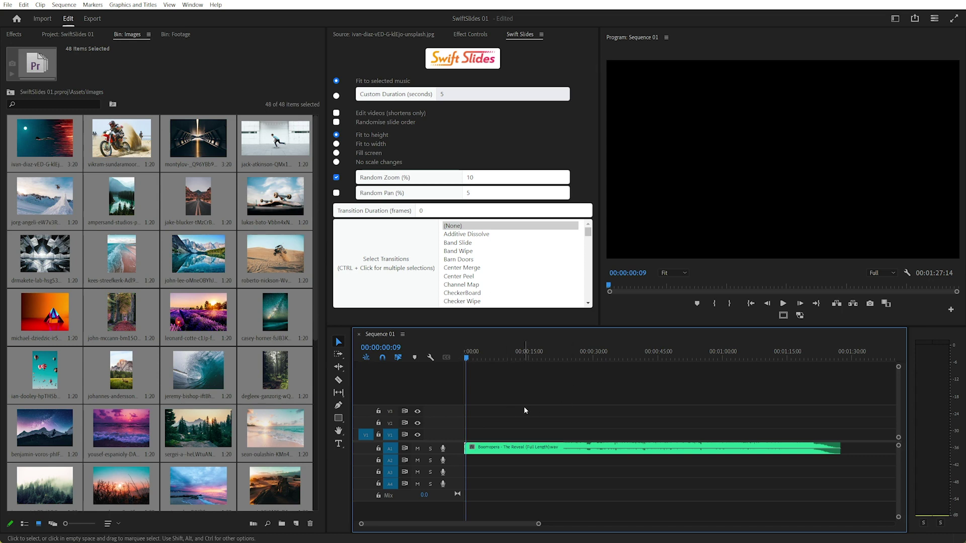
click(77, 152)
key(ctrl+a)
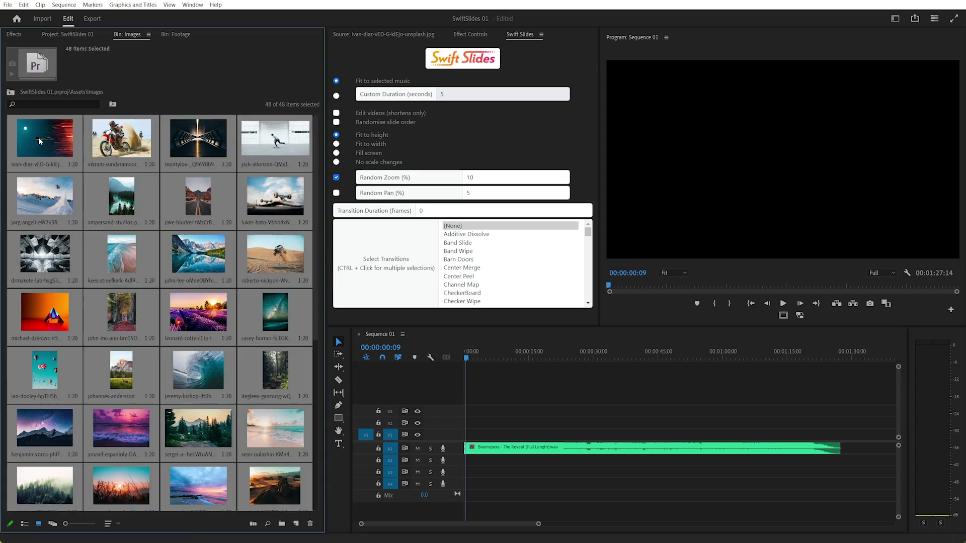
drag(48, 143, 474, 435)
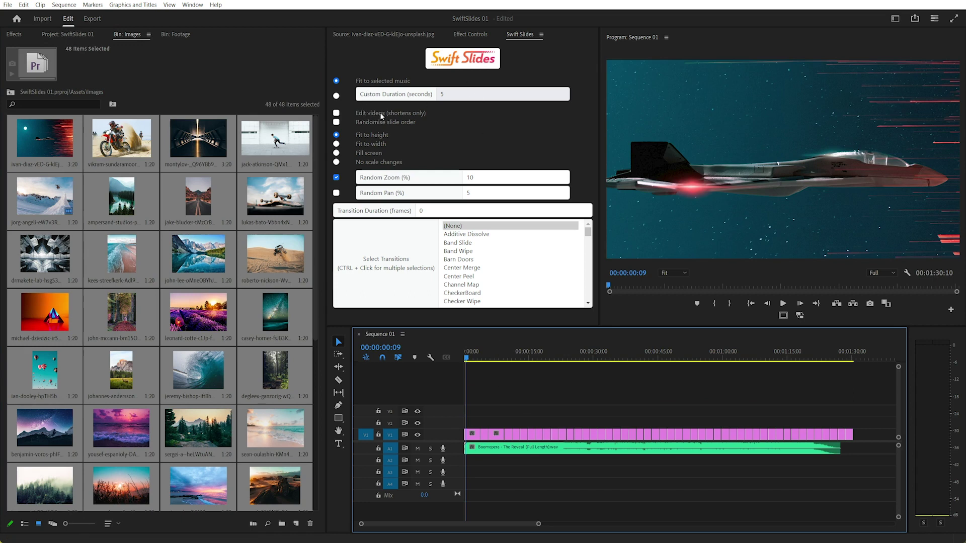
In Swift Slides choose Fill screen, set Random Zoom to 15%, and rebuild the slideshow.
click(366, 157)
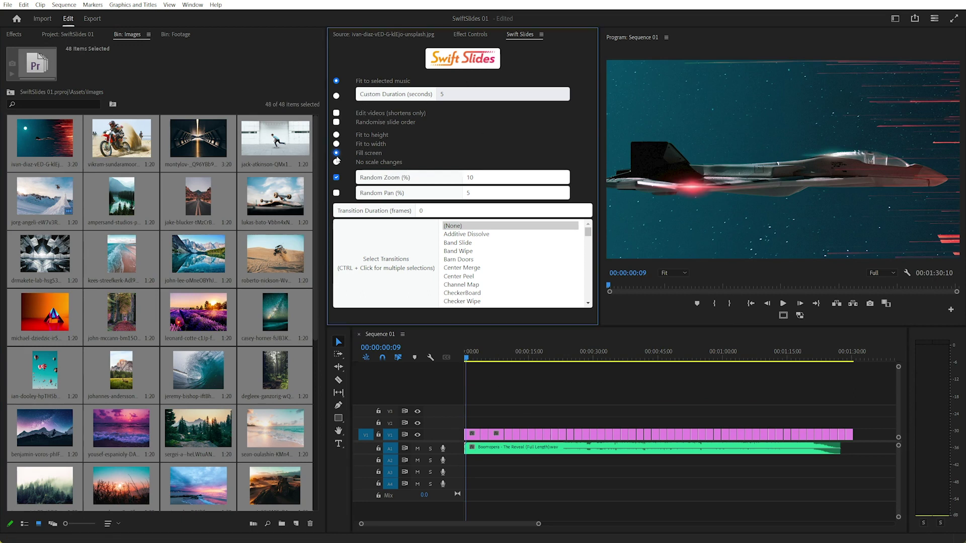
click(448, 177)
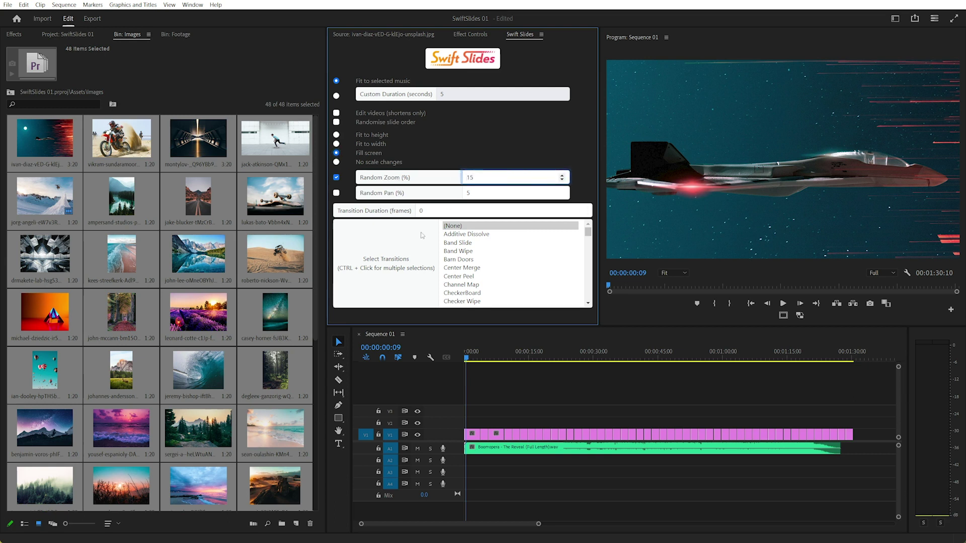
click(859, 393)
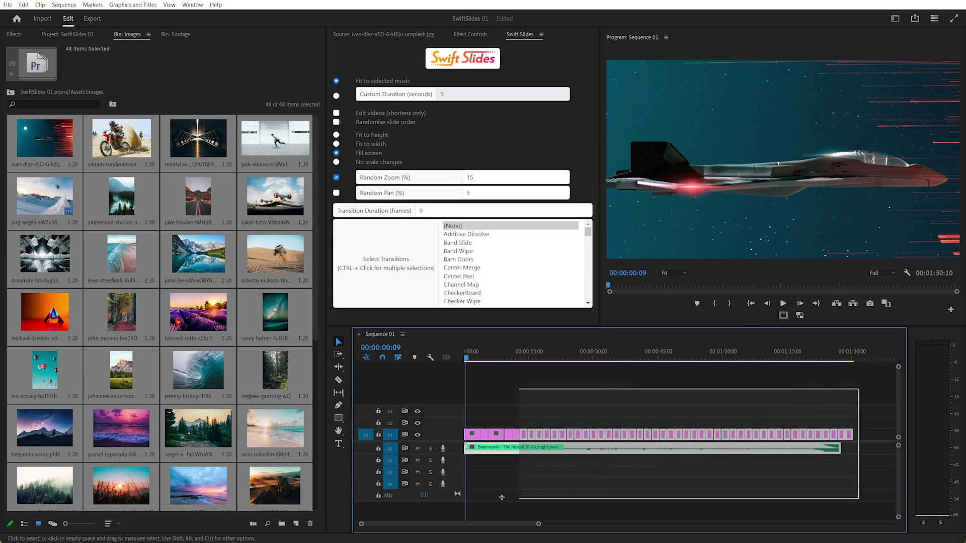
click(457, 57)
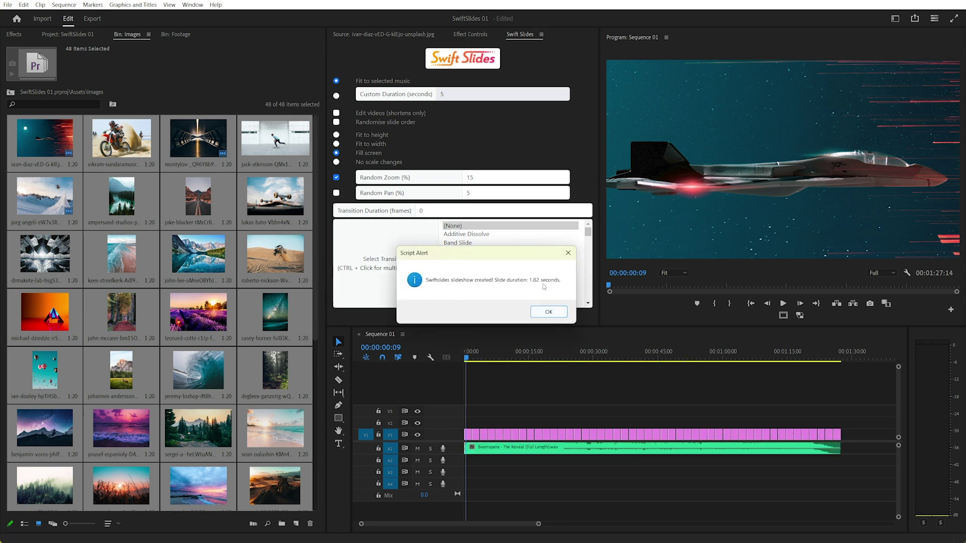
Dismiss the Script Alert and play back the first few slides of the sequence.
click(549, 311)
click(537, 387)
key(space)
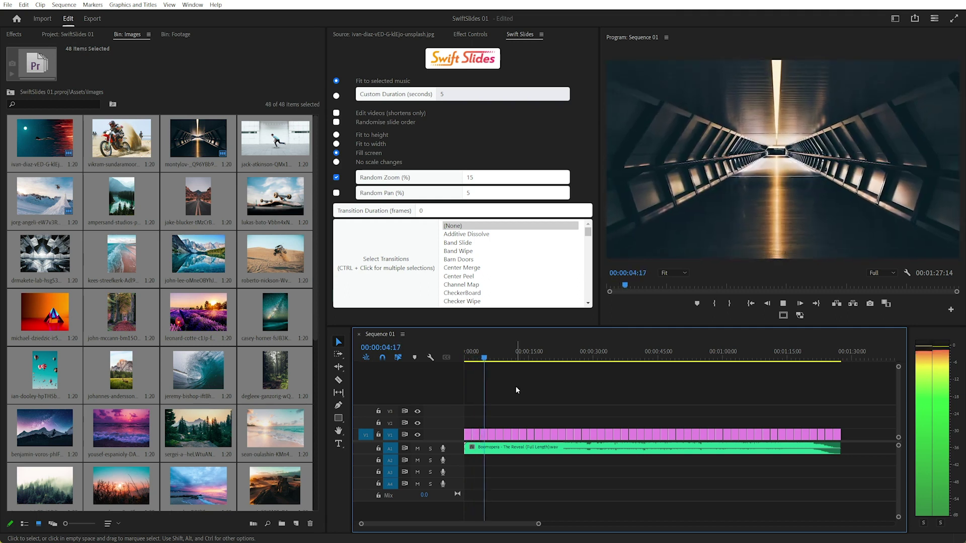
key(space)
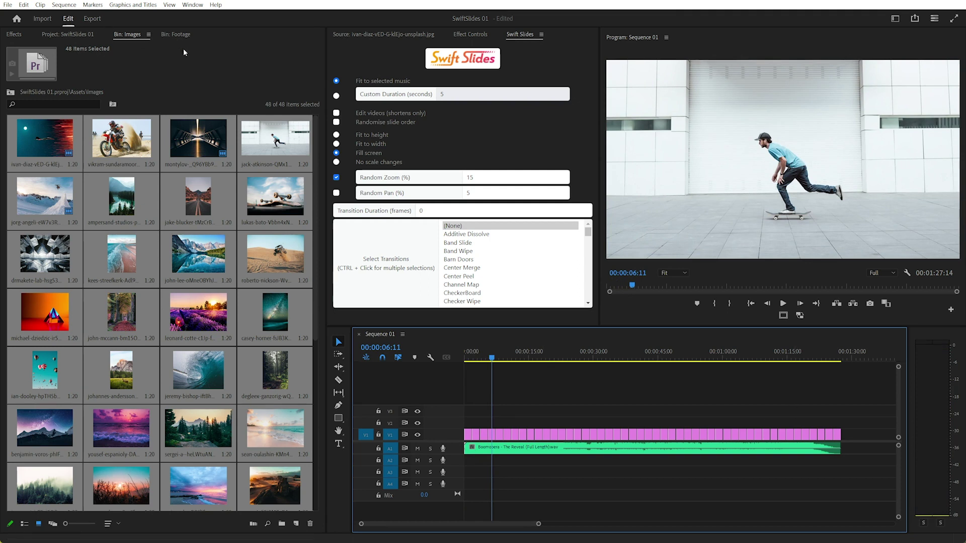
Add the Ambient Chill Sunrise track from the Audio folder after the Boomopera song.
click(15, 34)
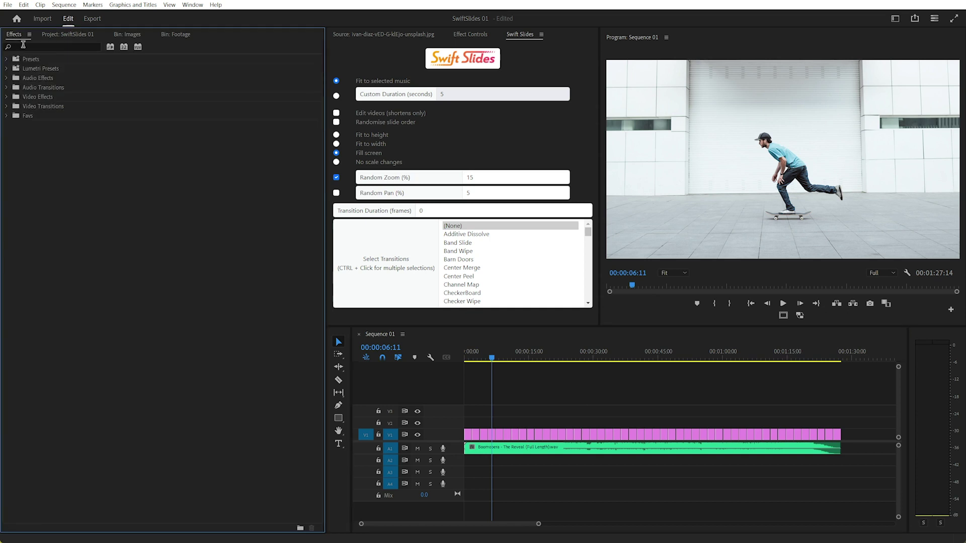
click(67, 34)
click(25, 153)
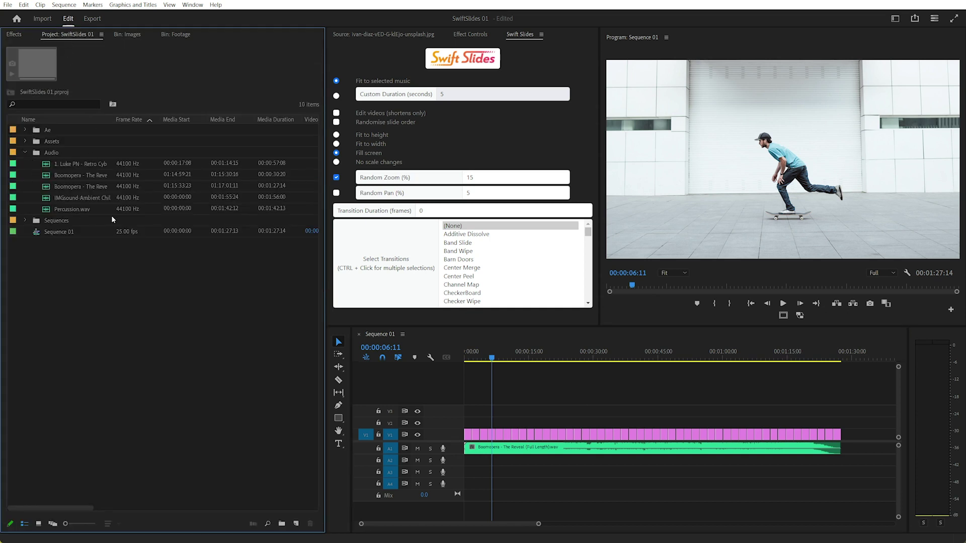
drag(50, 198, 849, 456)
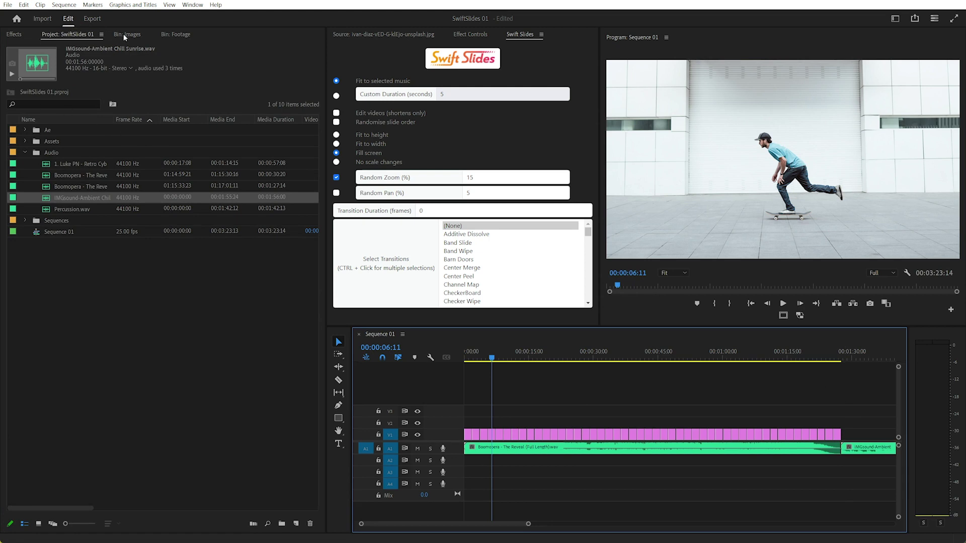
Open a gap on V1 and drop the mountain-tops video clip into it at about one minute.
click(171, 34)
click(240, 201)
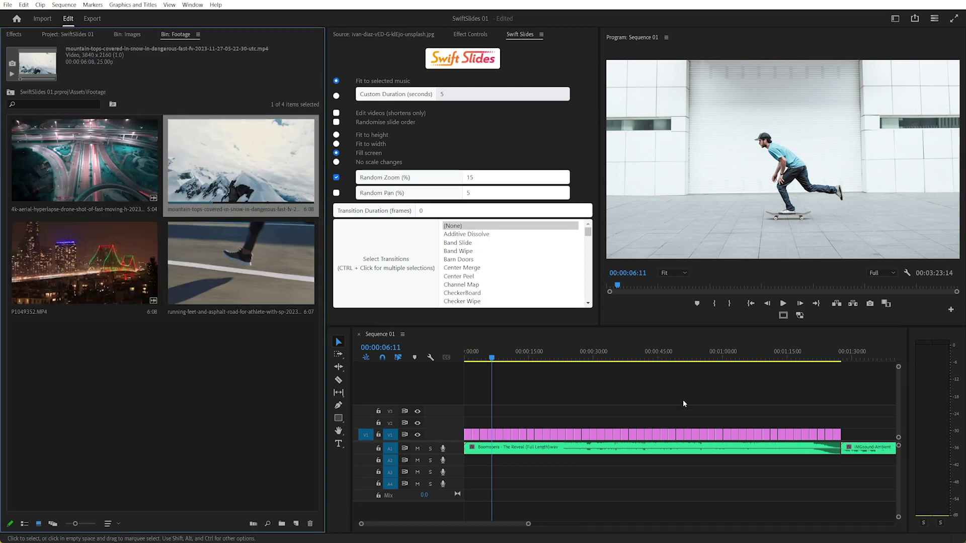
mouse_move(683, 401)
mouse_down()
mouse_move(841, 431)
mouse_move(844, 442)
mouse_up()
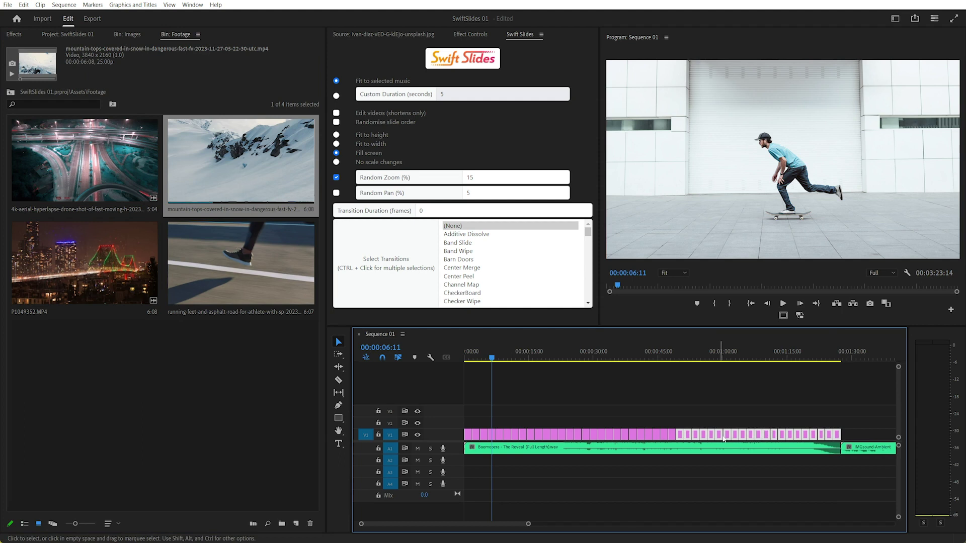
drag(723, 439, 809, 439)
key(backslash)
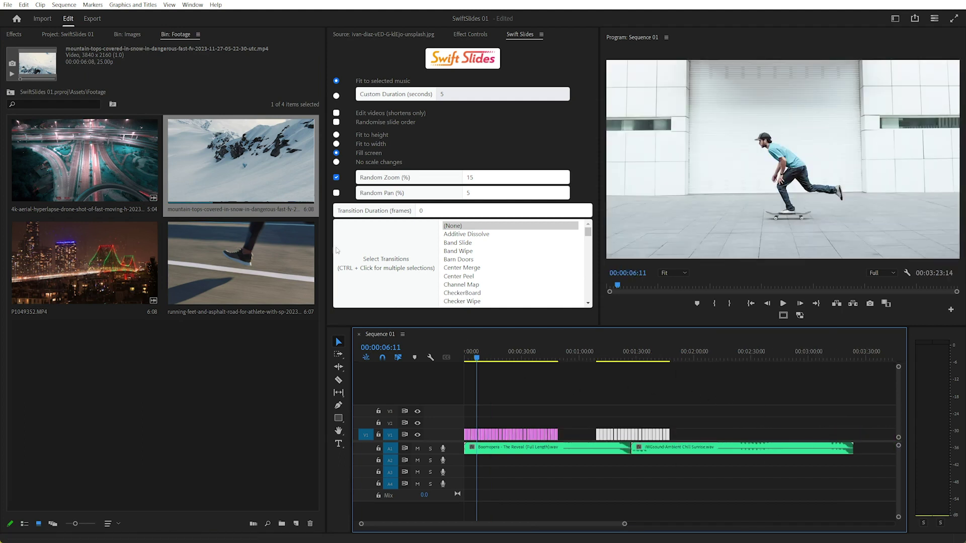
drag(241, 166, 571, 435)
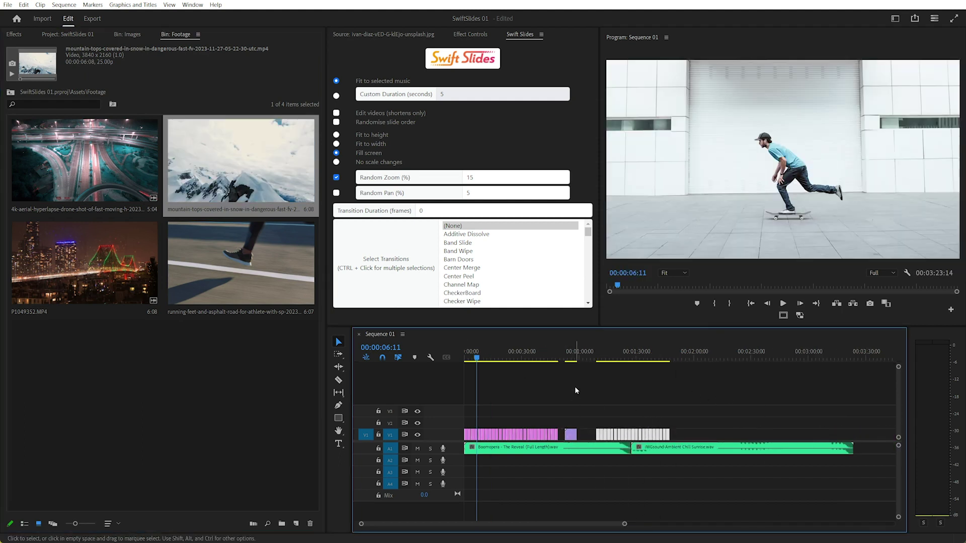
Select all the clips on V1 and A1 across the sequence.
click(575, 386)
drag(859, 484, 464, 400)
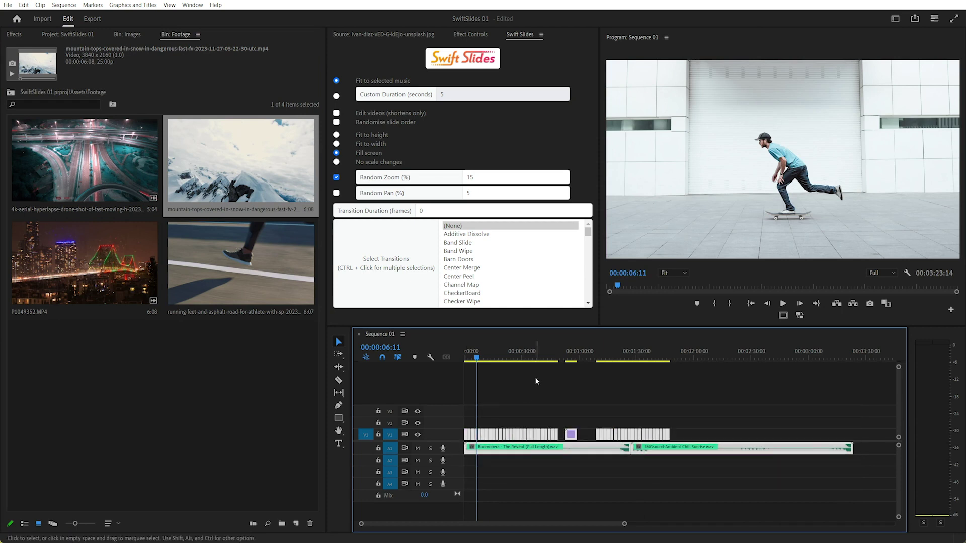
click(555, 392)
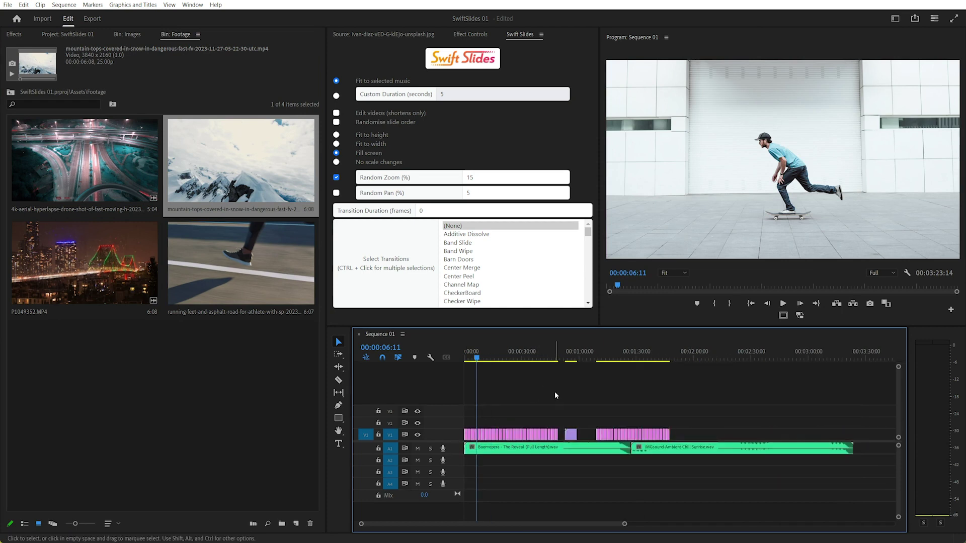
drag(852, 399, 463, 493)
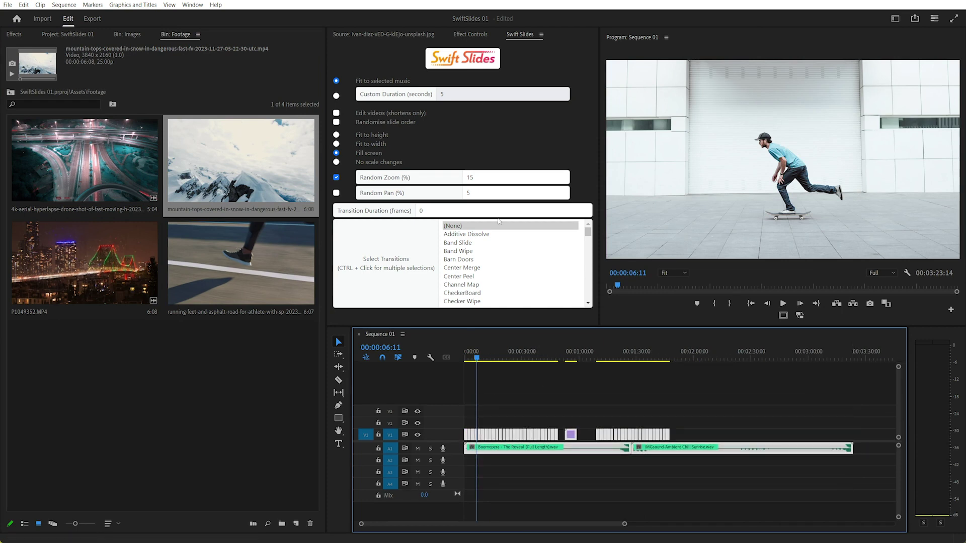
Rebuild the slideshow over both songs with 4.11-second slides, then preview from about 1:08.
click(462, 59)
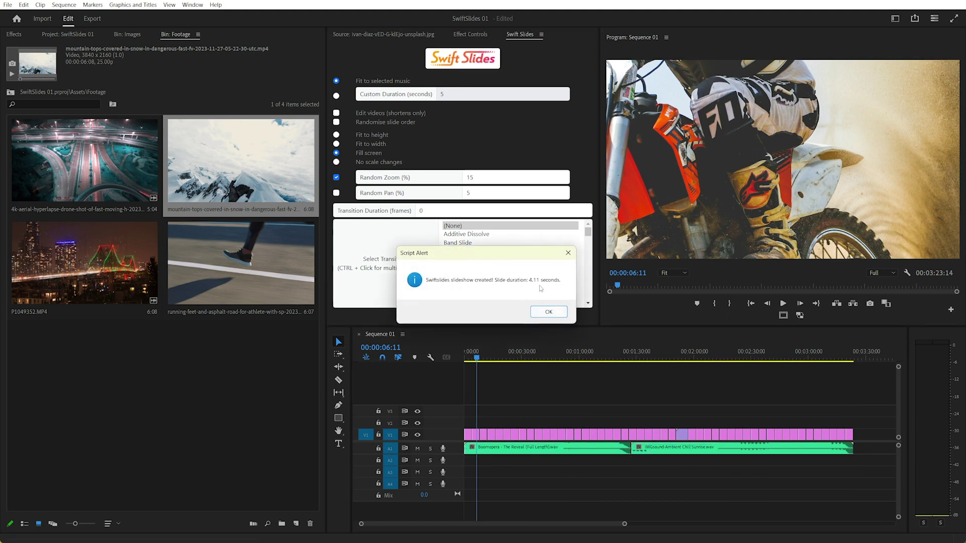
click(549, 312)
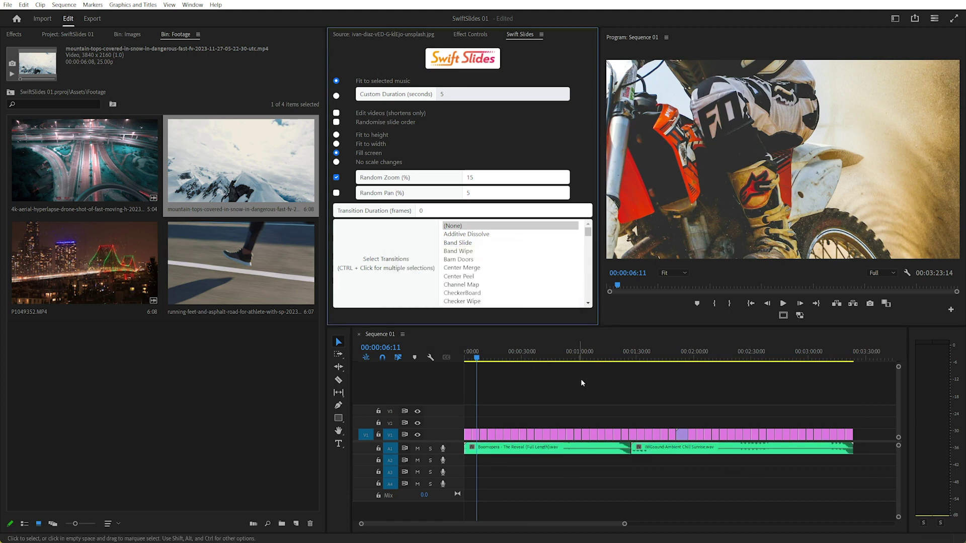
click(595, 355)
key(space)
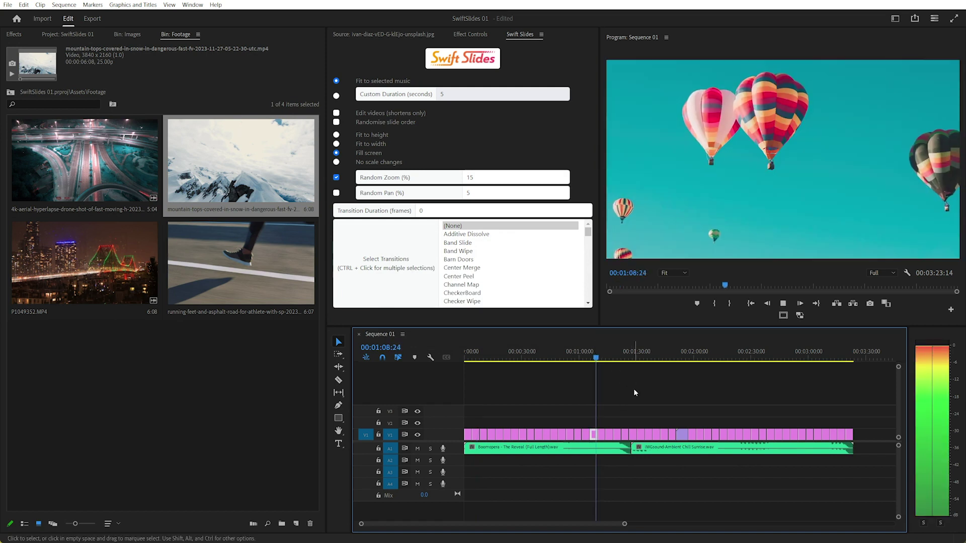
key(space)
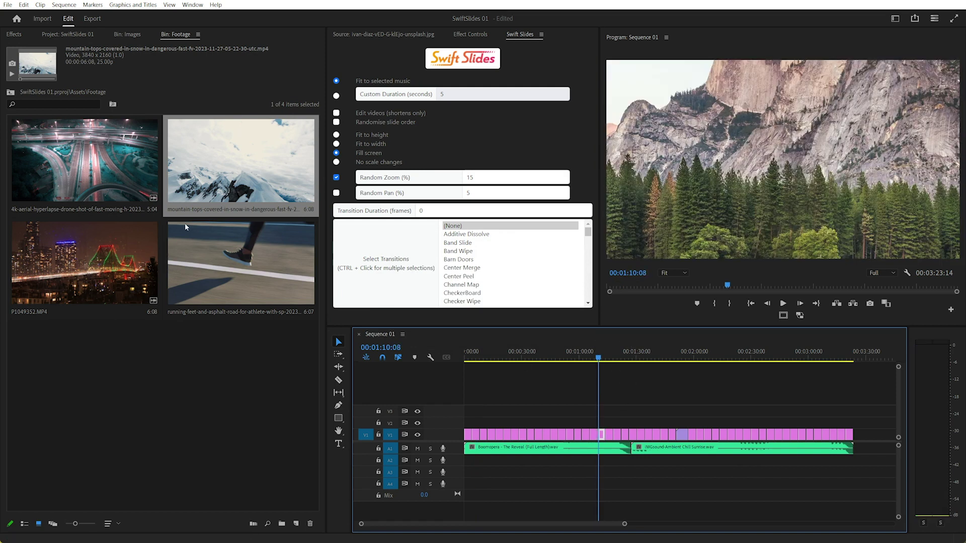
Set a 10-frame transition duration using Dip to White and Dip to Black transitions.
click(490, 238)
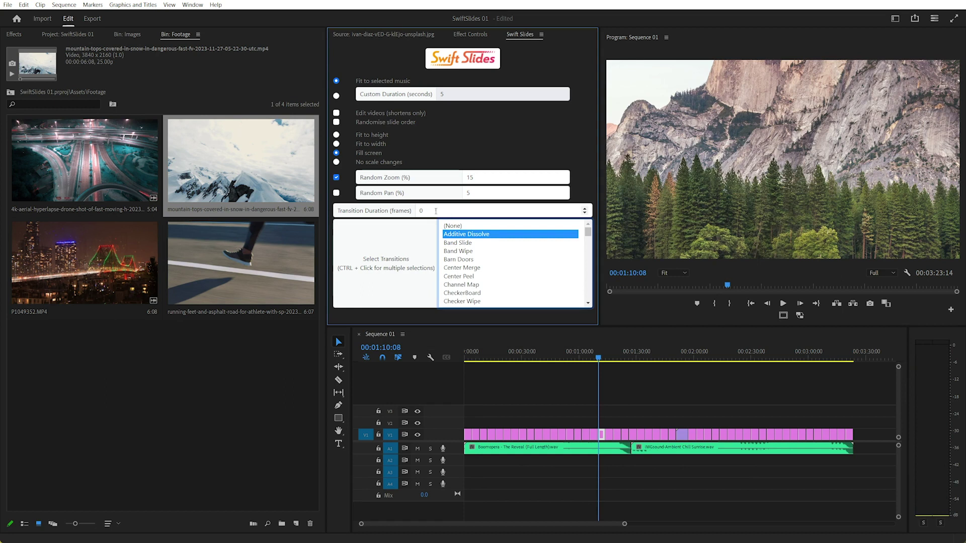
click(427, 207)
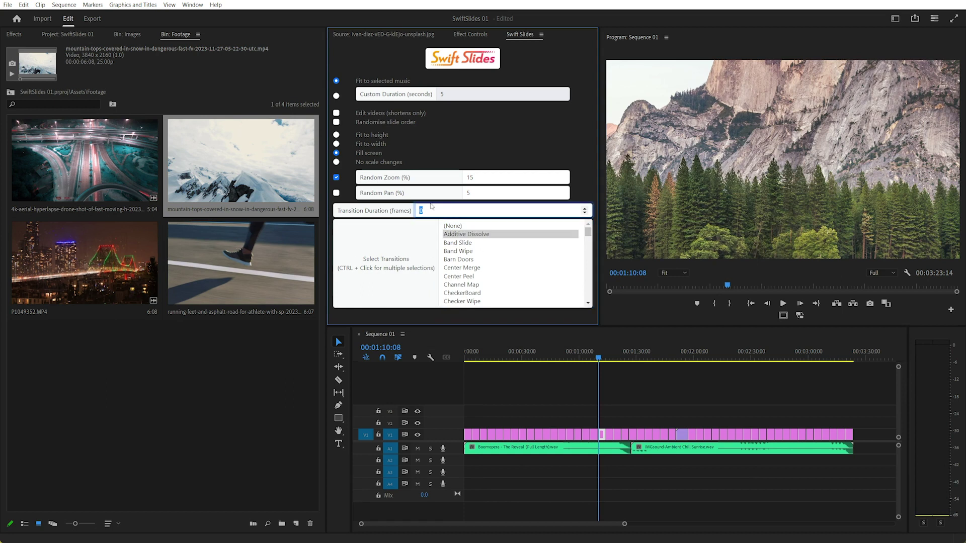
click(485, 238)
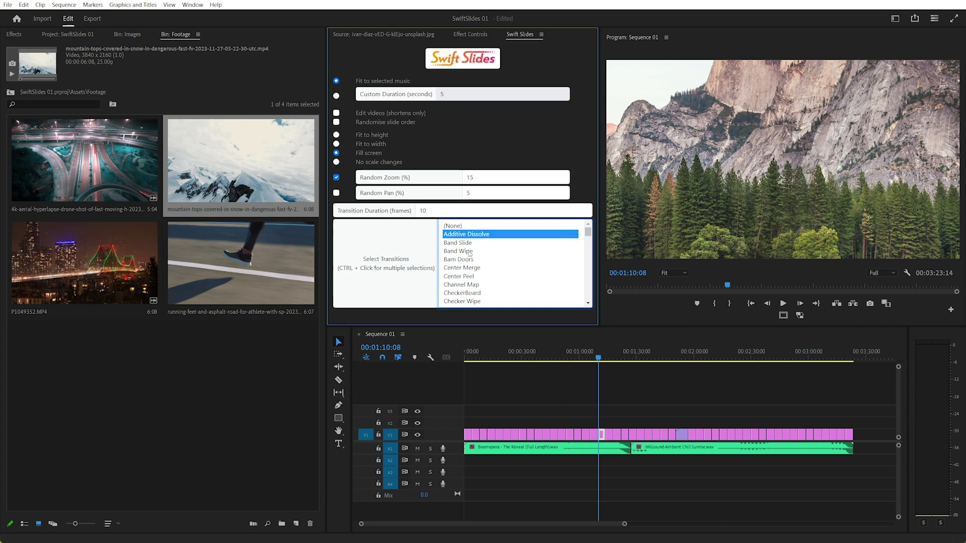
ctrl+click(468, 244)
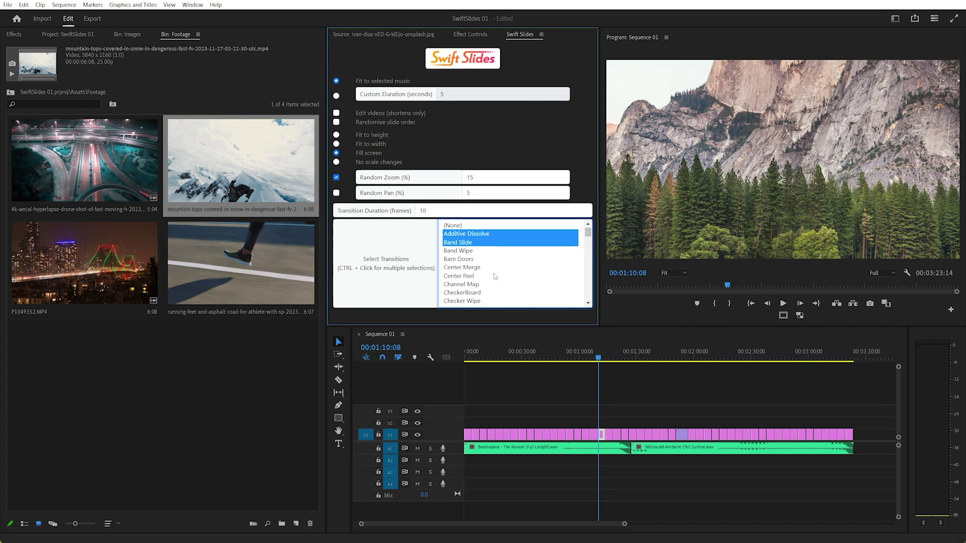
scroll(493, 276, down, 4)
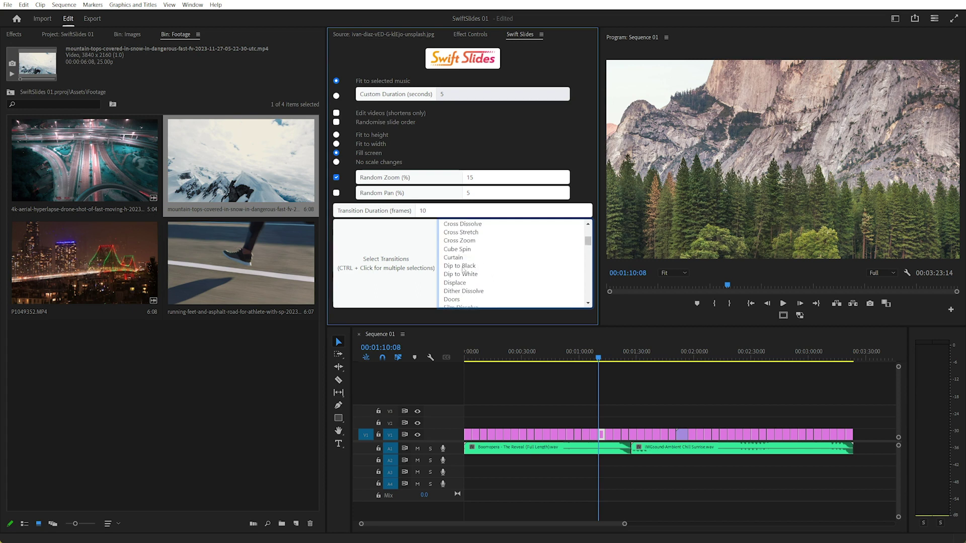
ctrl+click(465, 275)
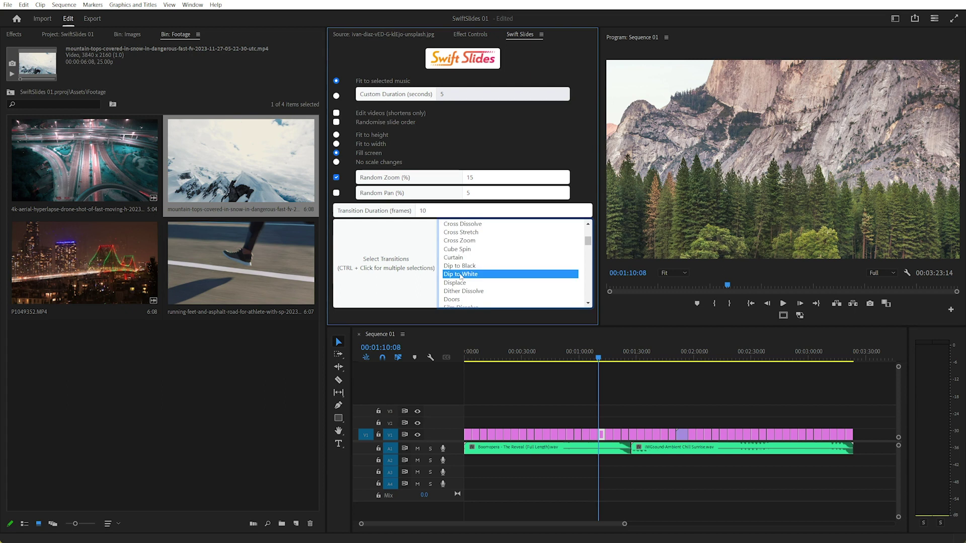
ctrl+click(464, 268)
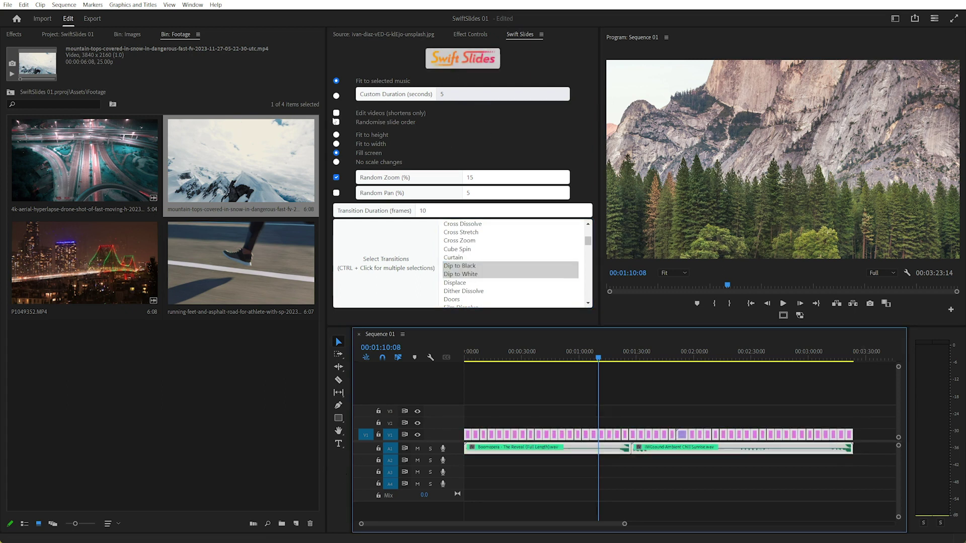
Turn on random slide order, rebuild the slideshow, and dismiss the confirmation.
click(376, 122)
click(463, 58)
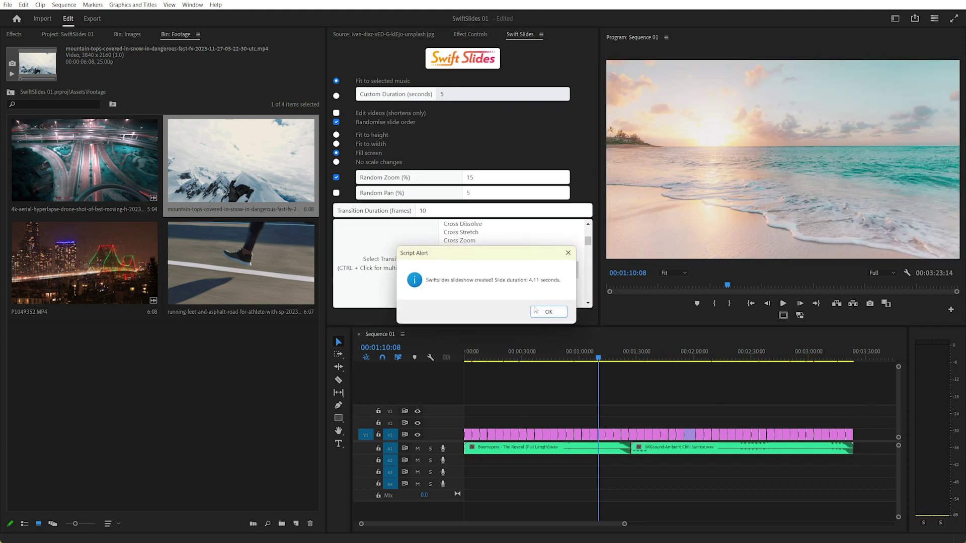
click(548, 312)
Play the rebuilt slideshow from near the start, then select the Random Zoom and Random Pan values.
click(486, 356)
key(space)
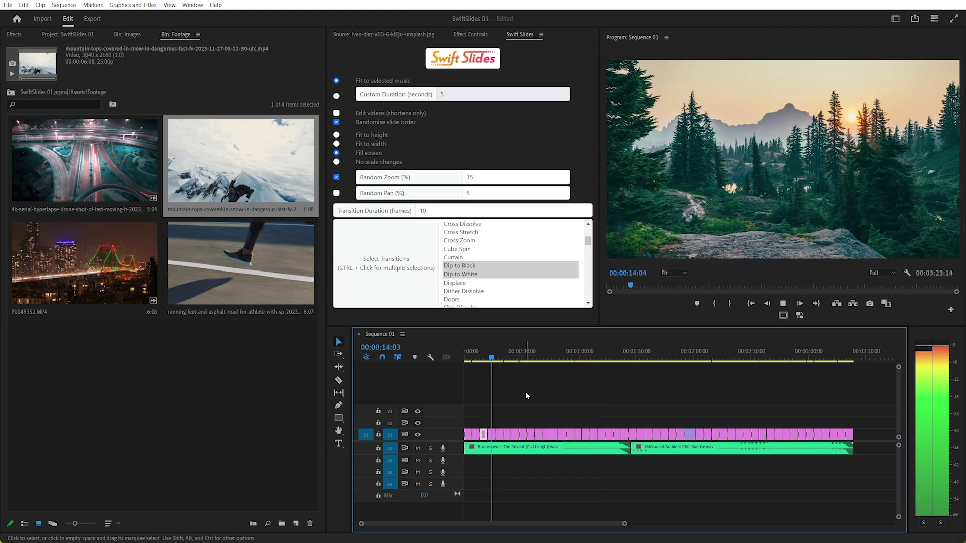
key(space)
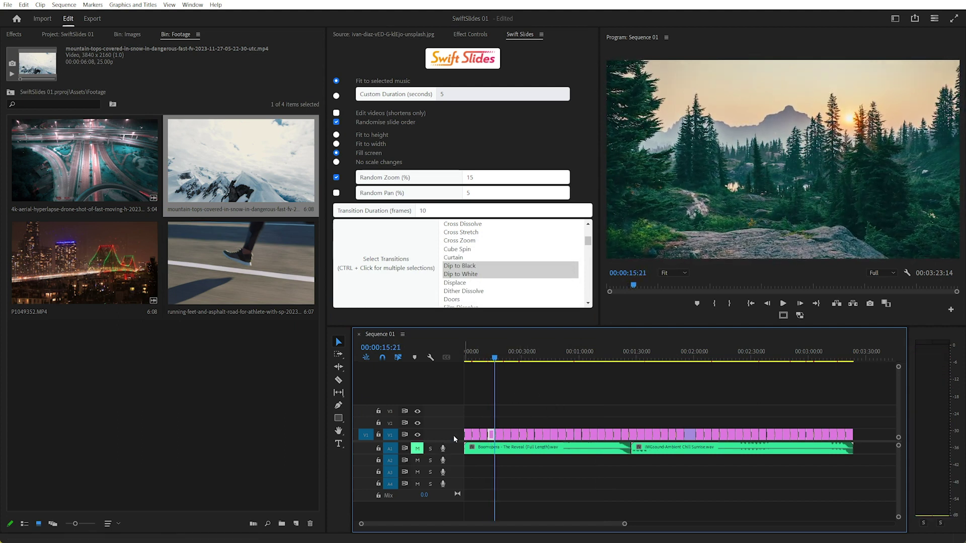
key(space)
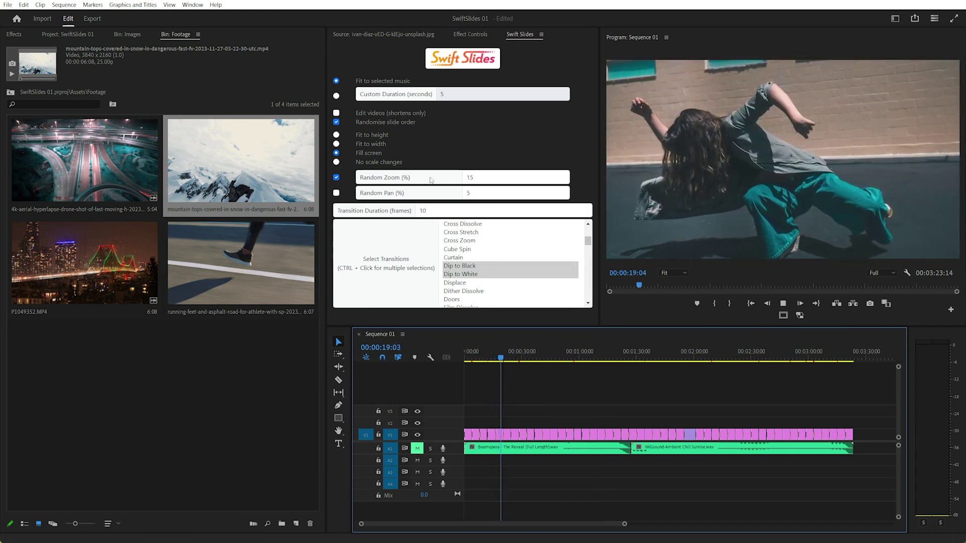
double_click(462, 178)
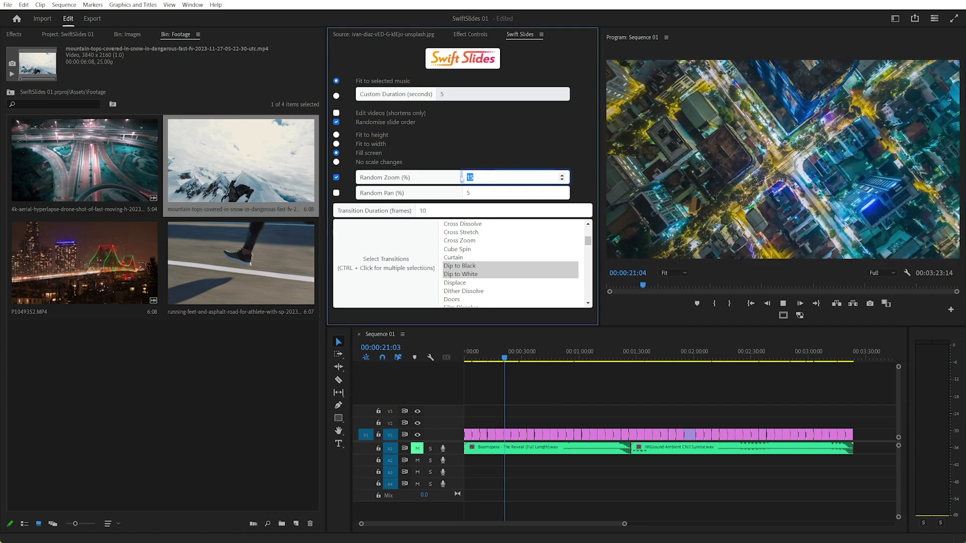
click(494, 193)
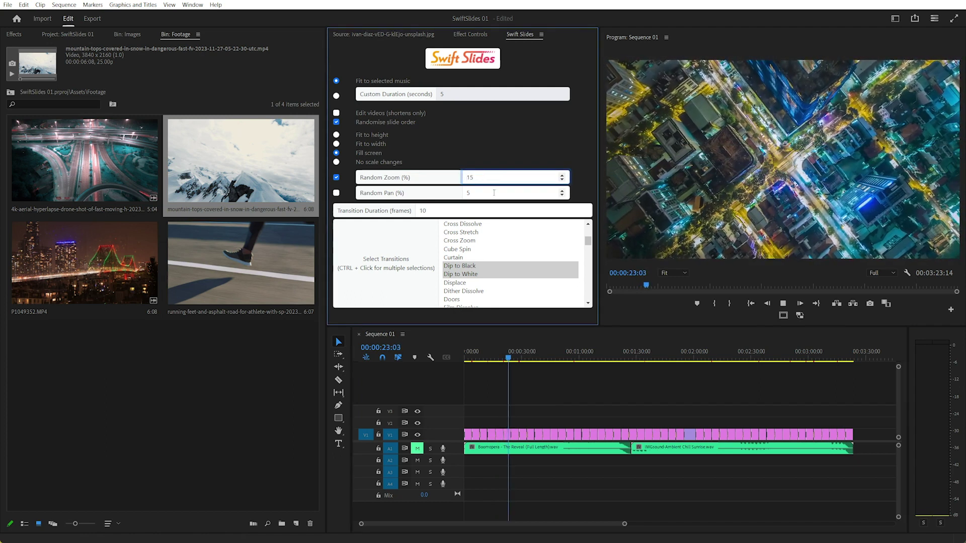
Delete all image clips from V1 and confirm the sequence runs to 00:03:23:14.
click(557, 388)
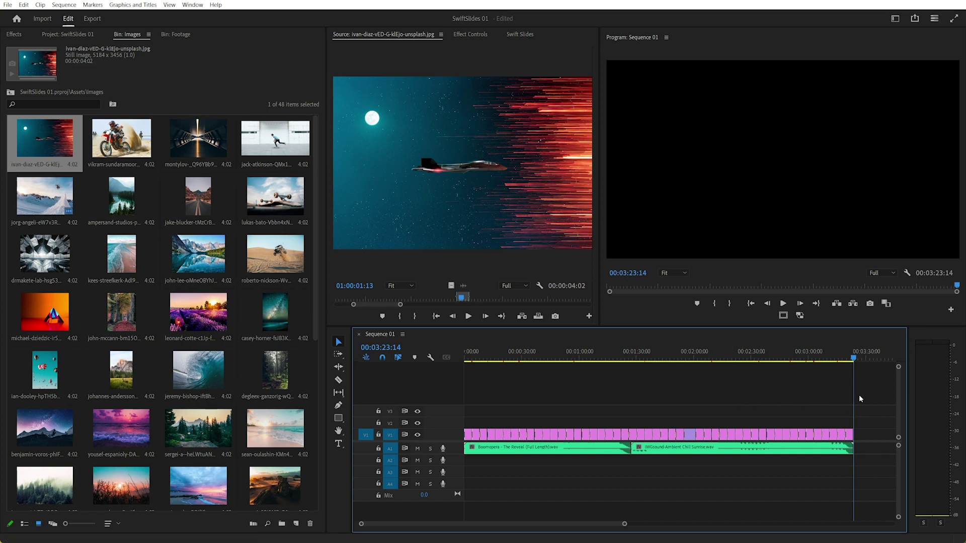
drag(845, 399, 452, 433)
key(Delete)
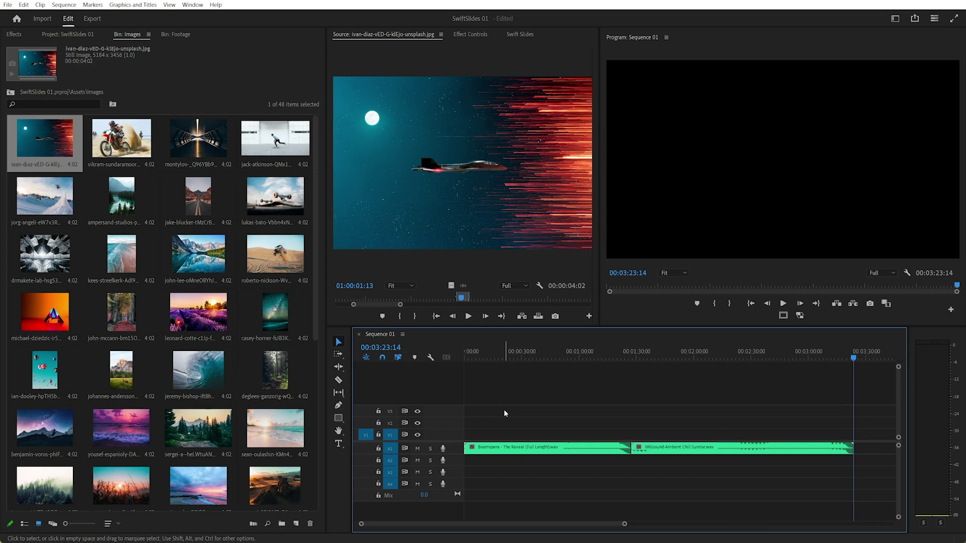
click(44, 149)
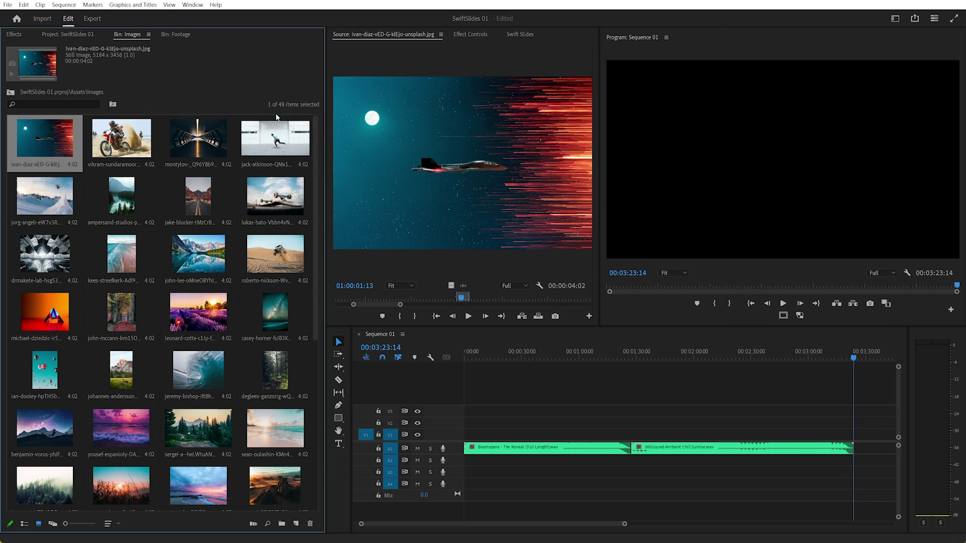
click(740, 390)
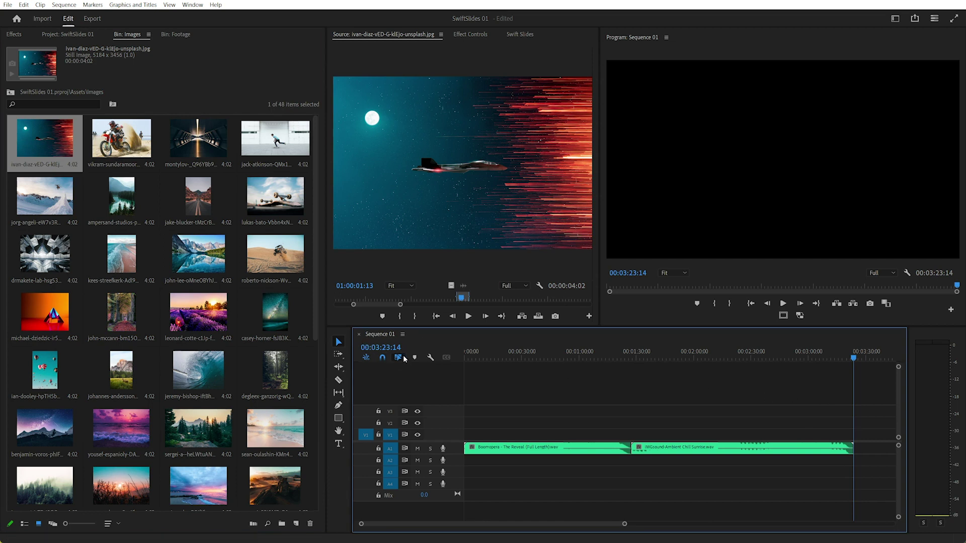
click(387, 348)
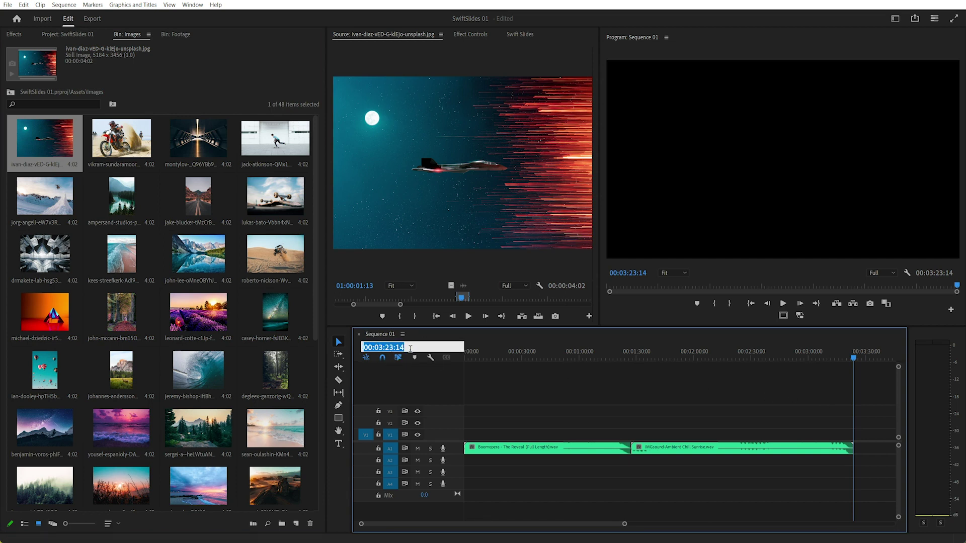
key(Escape)
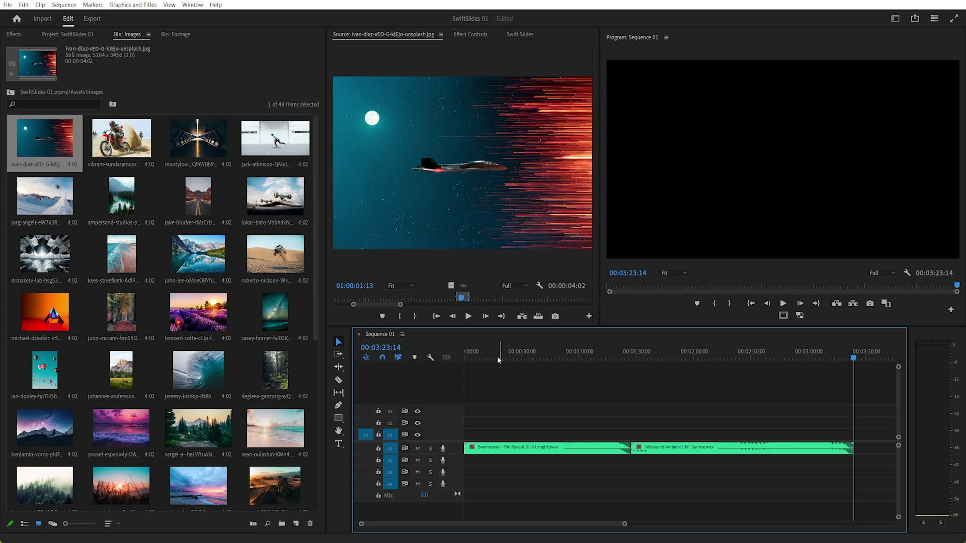
Launch Calculator and add 180 and 23 seconds to get 203.
key(super)
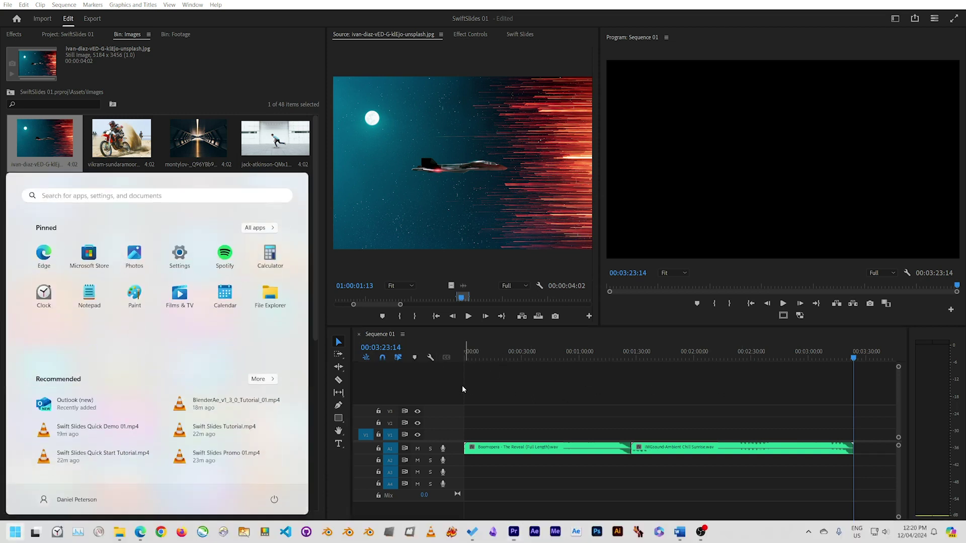
text(calc)
key(Return)
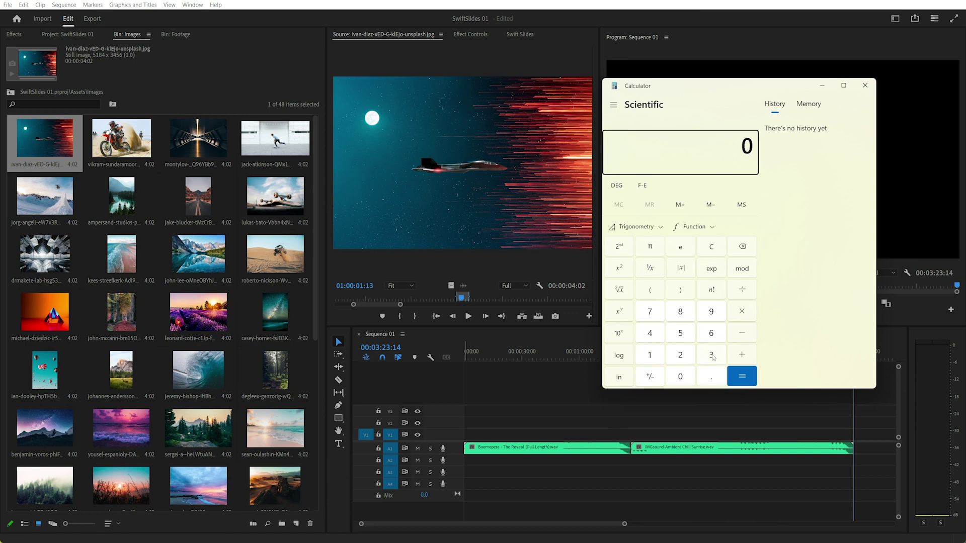
click(661, 359)
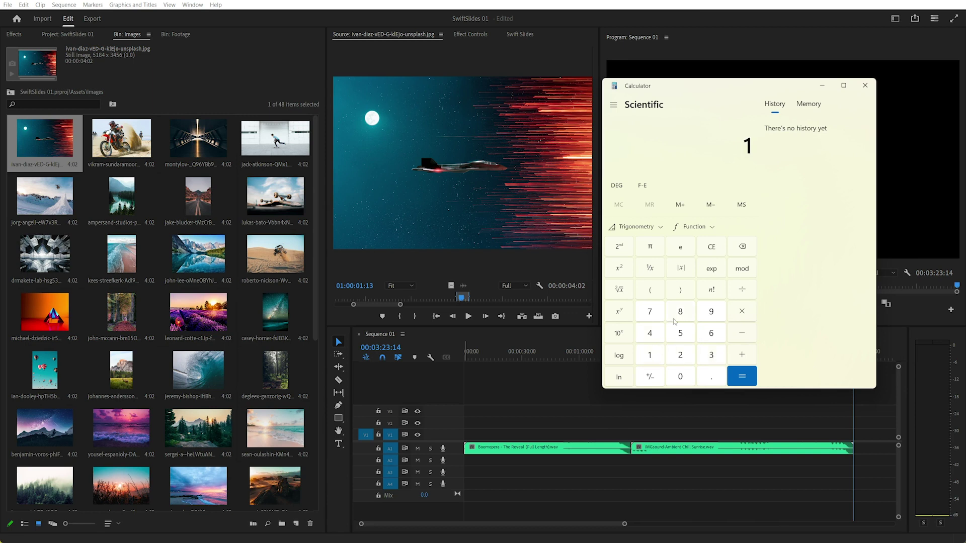
click(681, 313)
click(681, 380)
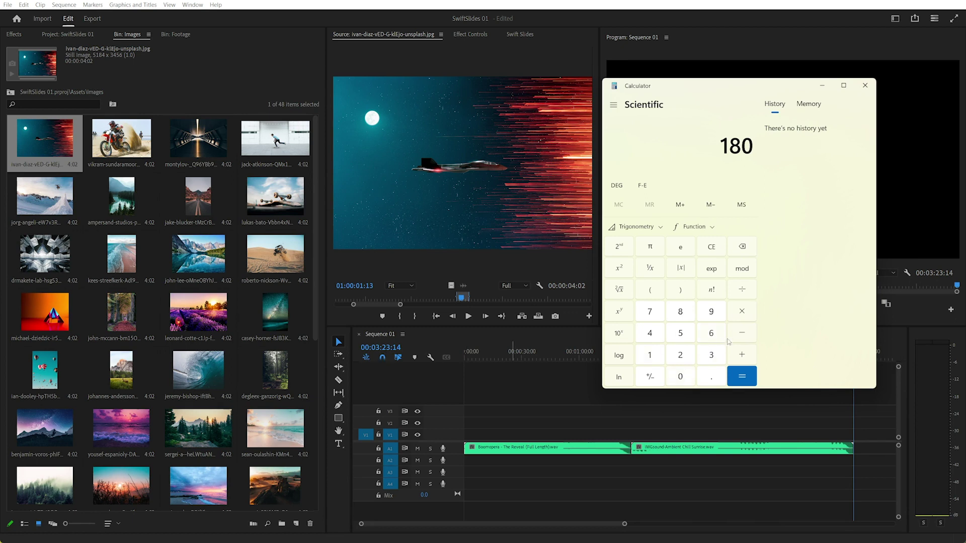
click(737, 354)
click(680, 355)
click(711, 354)
click(741, 376)
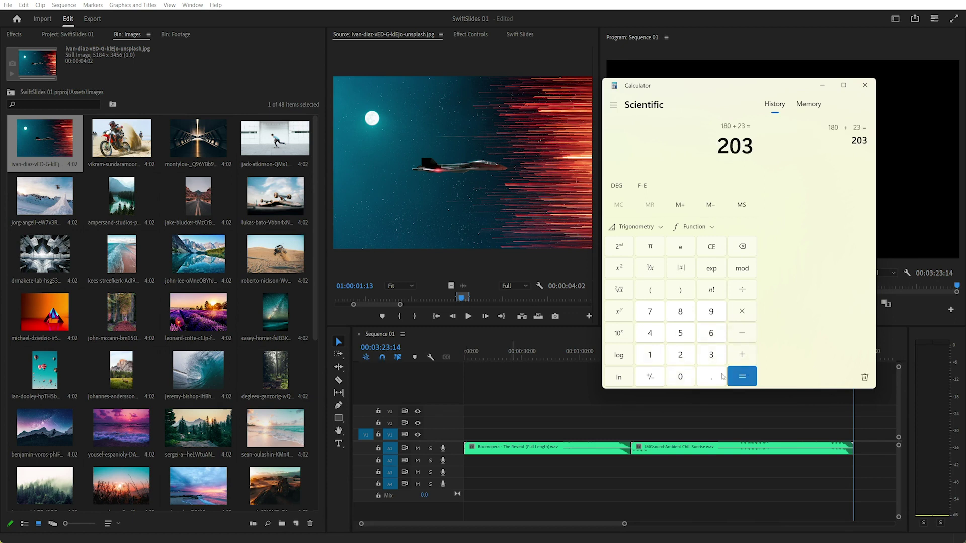
Compute 14 ÷ 25 = 0.56 and add 203 for a total of 203.56 seconds.
click(654, 355)
click(650, 334)
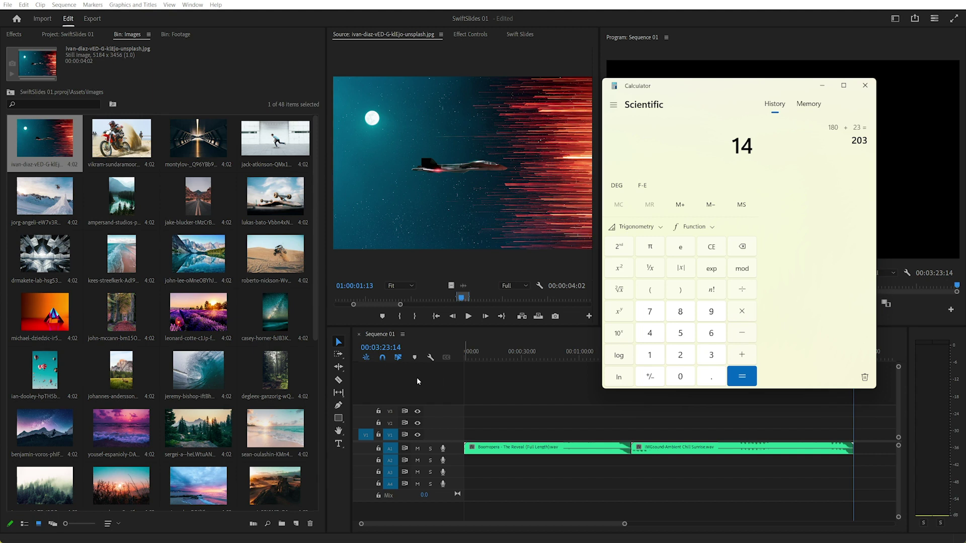
click(743, 290)
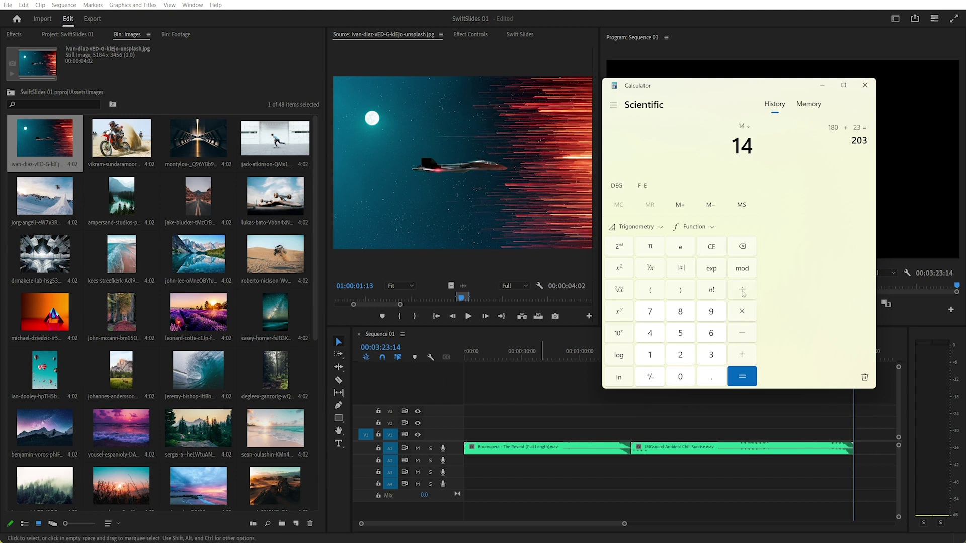
click(686, 351)
click(680, 333)
click(742, 377)
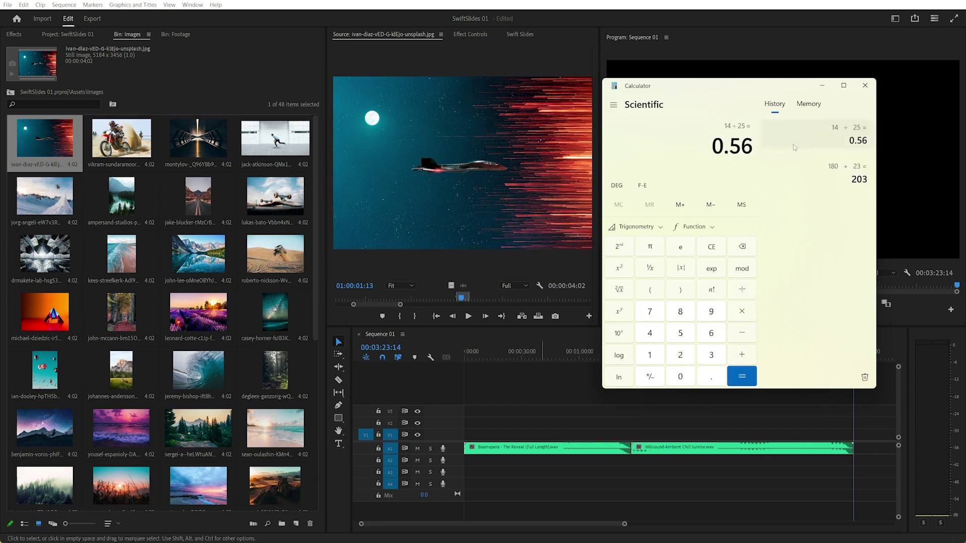
click(744, 353)
click(682, 357)
click(679, 375)
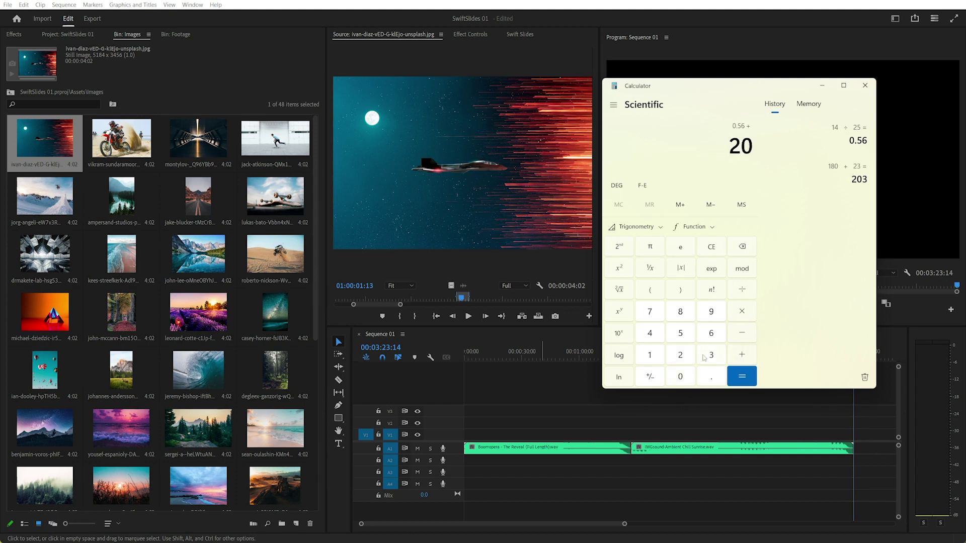
click(710, 356)
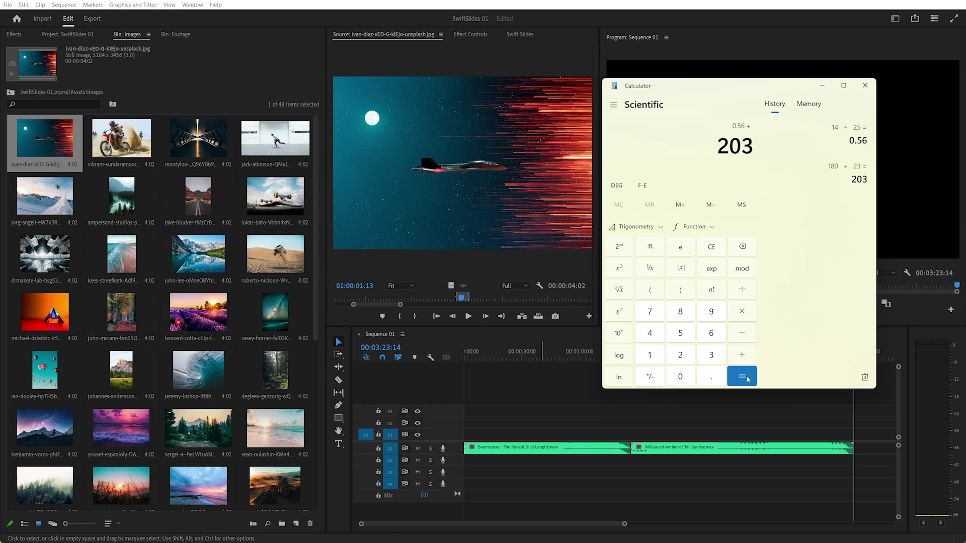
click(748, 380)
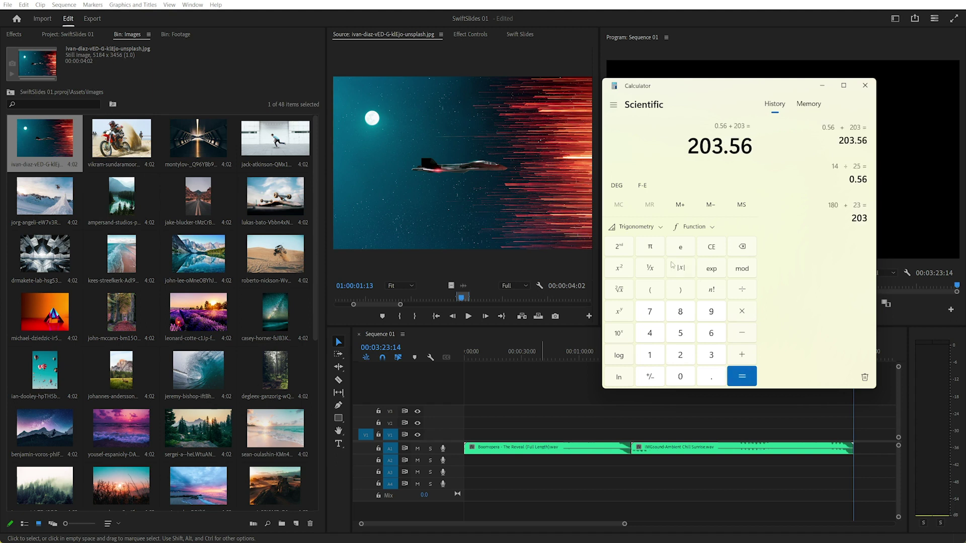
Divide 203.56 by 48 images to get about 4.24 seconds, then return to Premiere.
click(734, 294)
click(650, 334)
click(680, 313)
click(736, 372)
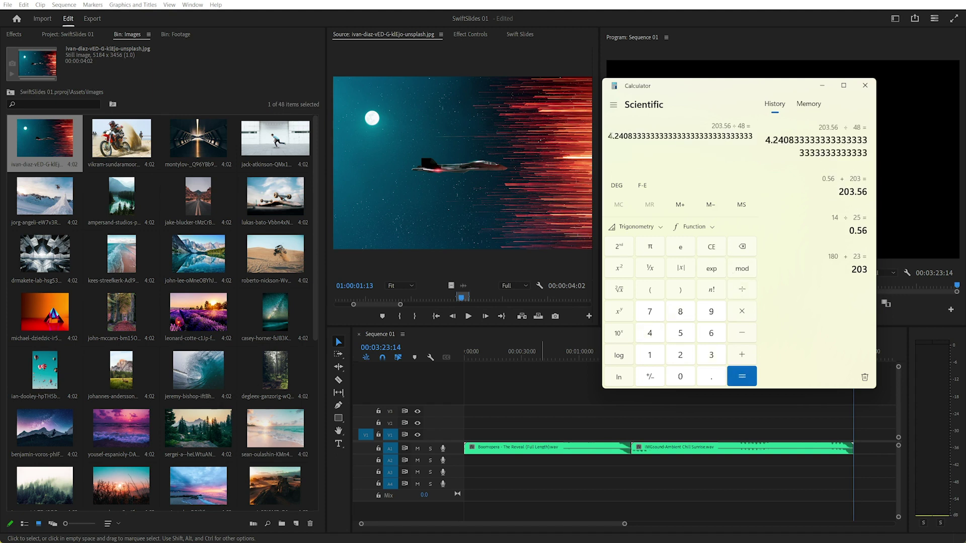
drag(609, 136, 623, 134)
click(49, 168)
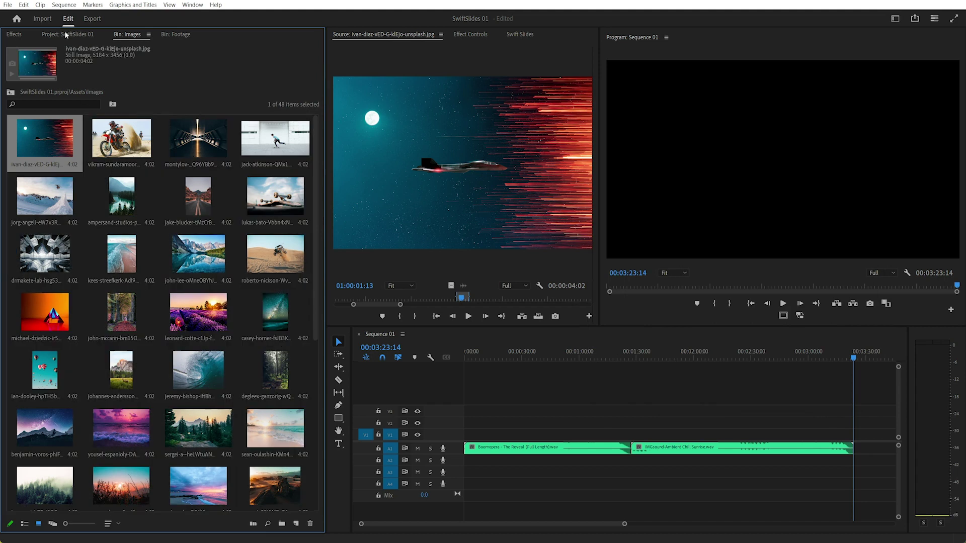
Switch Still Image Default Duration in Timeline preferences to seconds and select its value for 4.24.
click(24, 4)
mouse_move(126, 314)
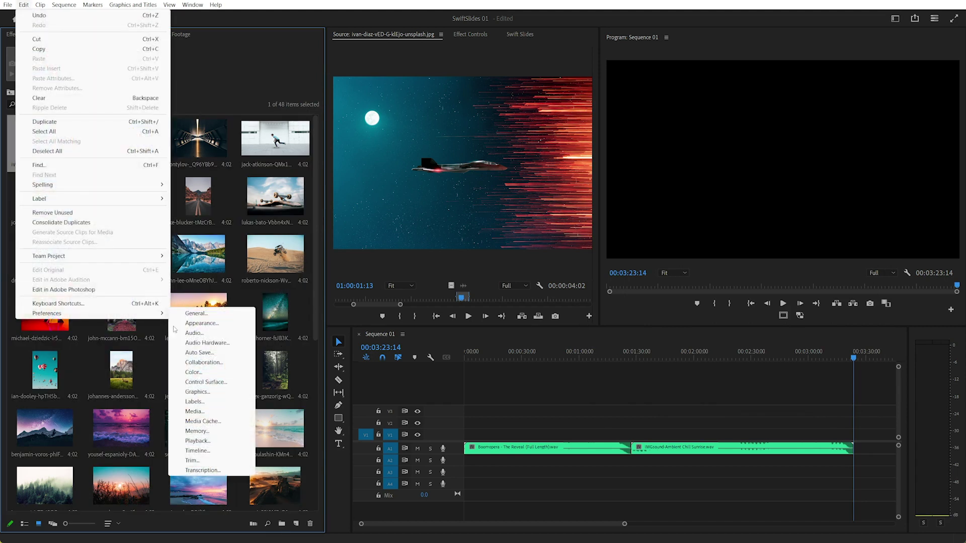
click(211, 452)
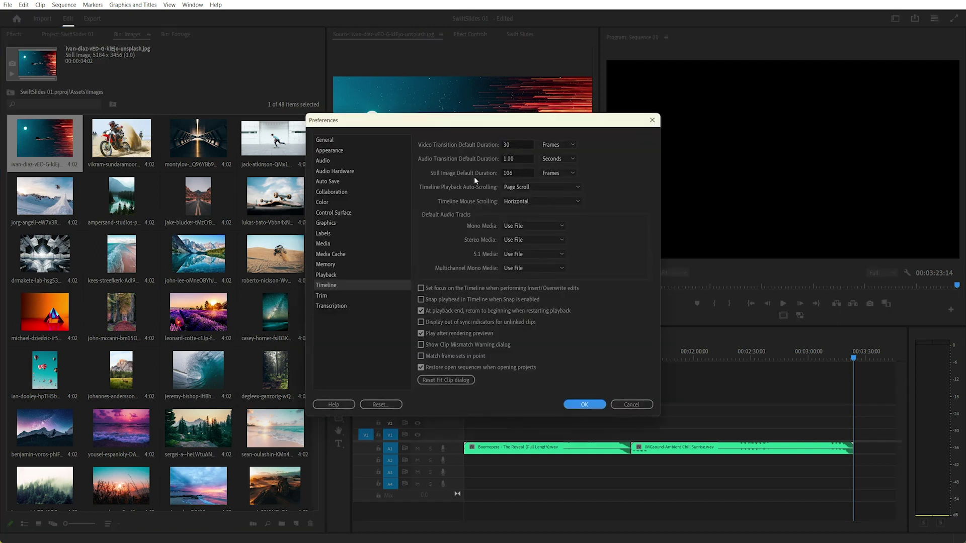
click(558, 173)
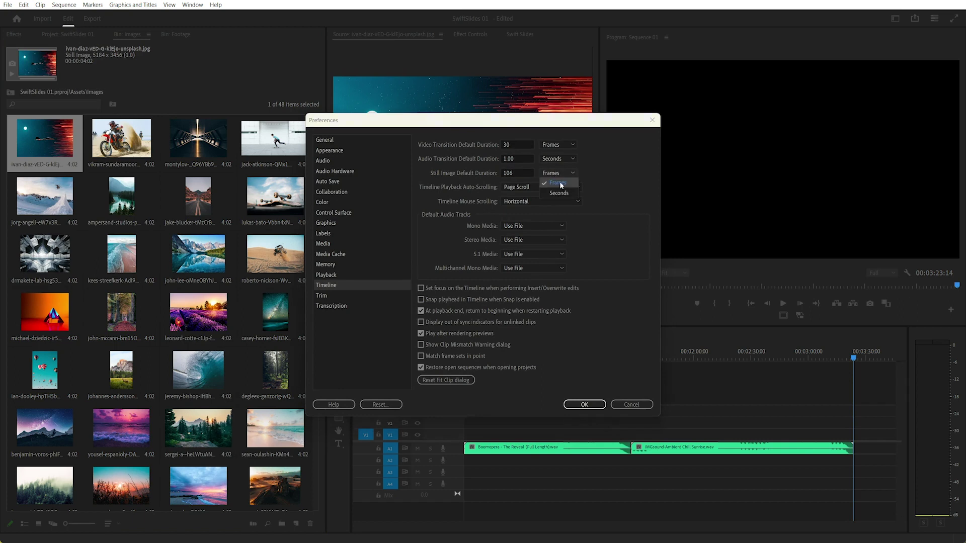
click(563, 195)
key(shift+Tab)
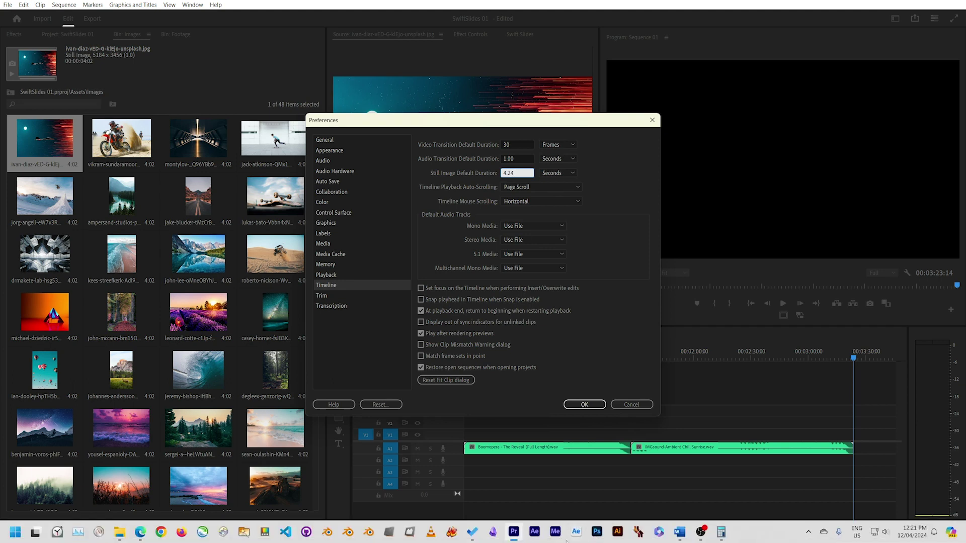
click(720, 531)
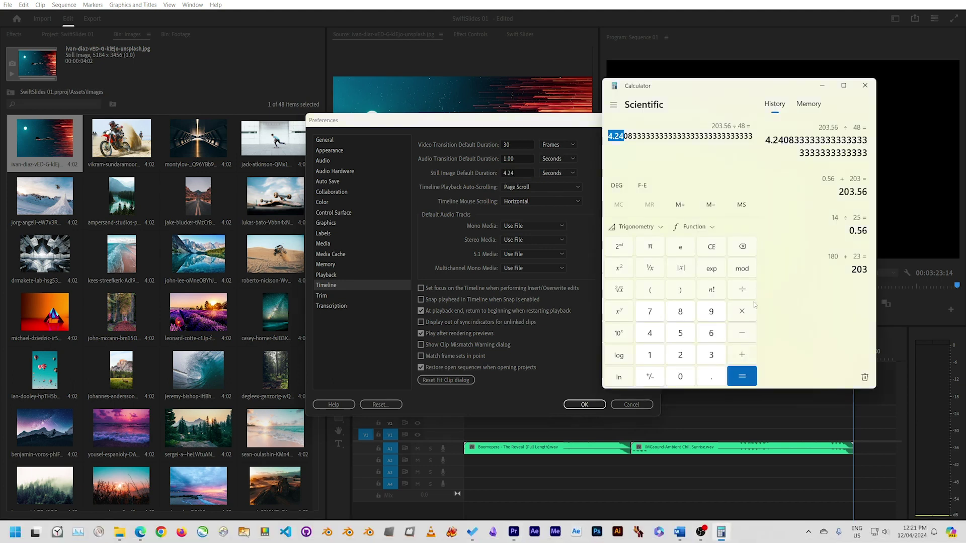
click(510, 283)
drag(517, 174, 504, 173)
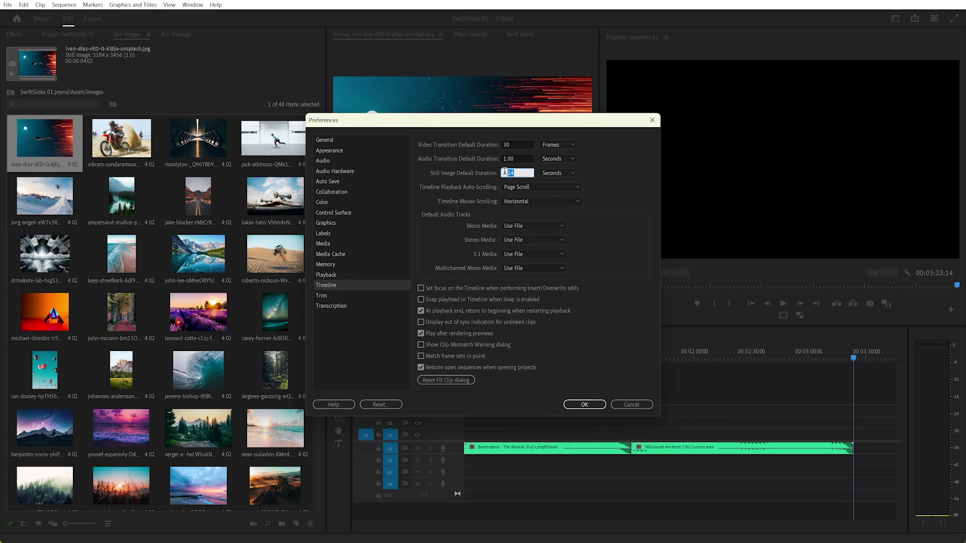
Set the duration of all 48 bin images to 00:00:03:02 via Speed/Duration.
click(632, 404)
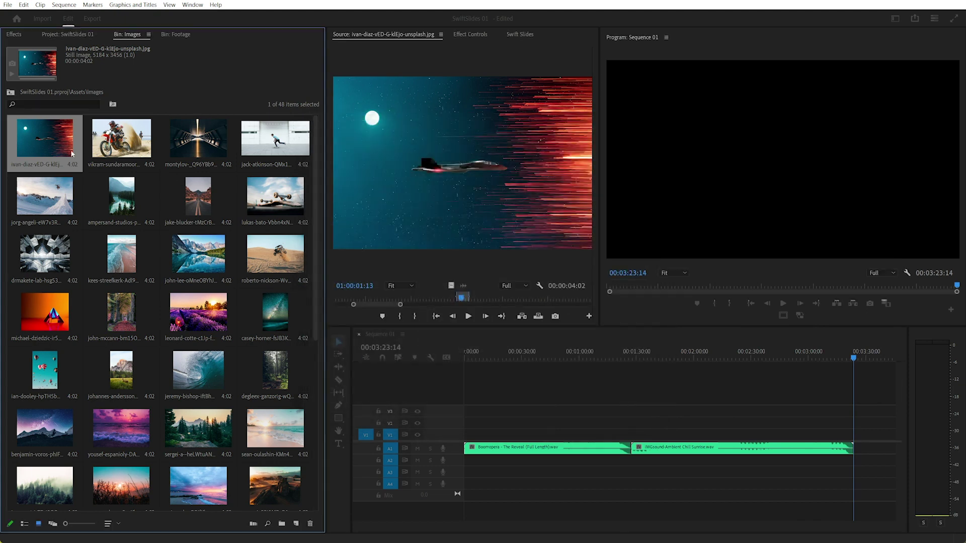
key(ctrl+a)
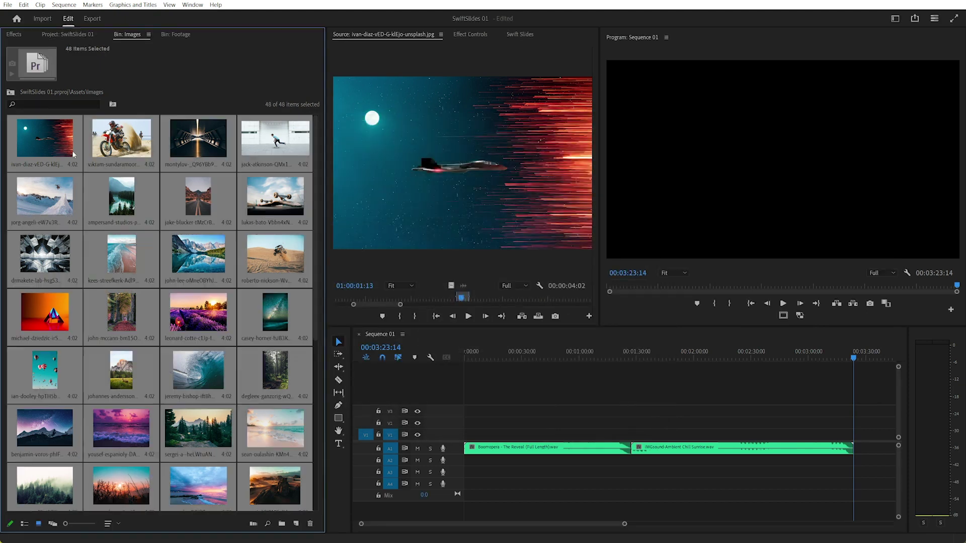
right_click(46, 146)
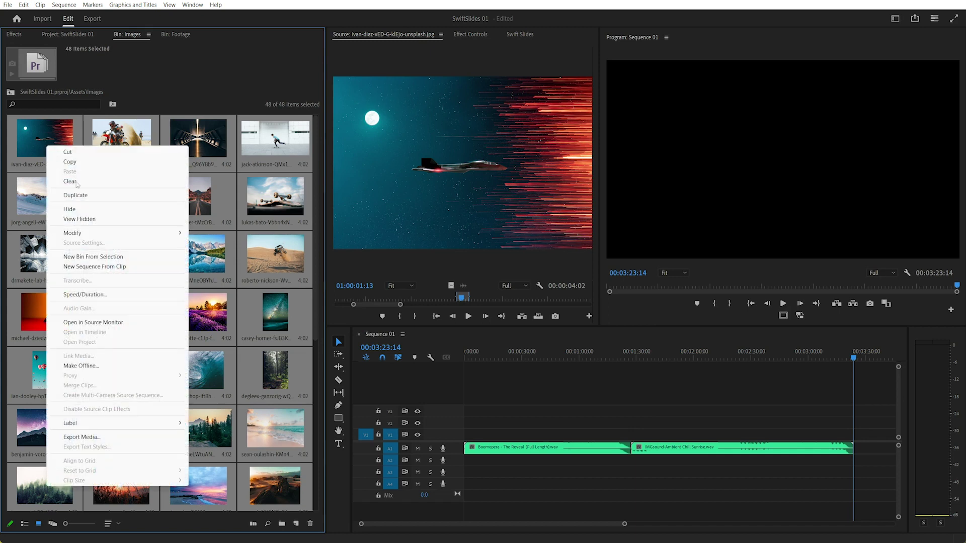
click(94, 297)
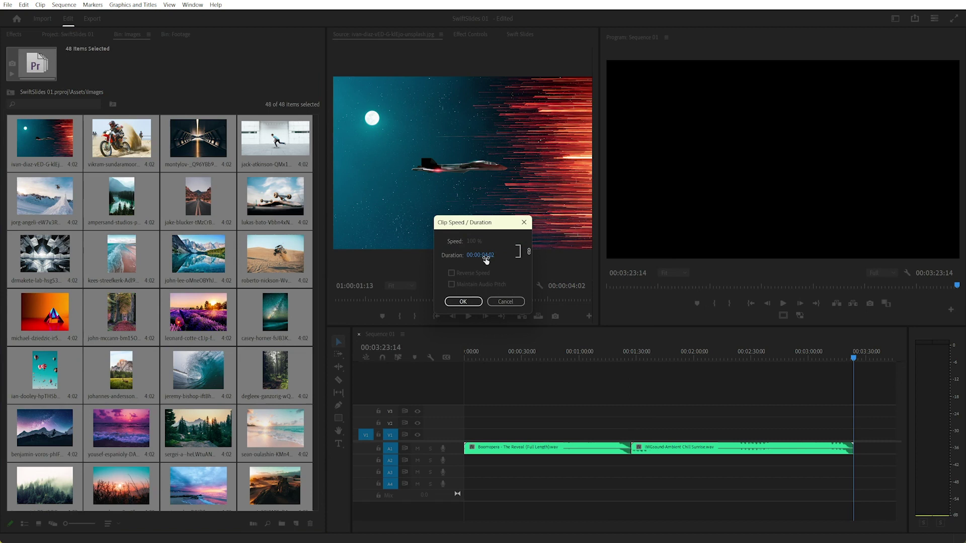
click(489, 256)
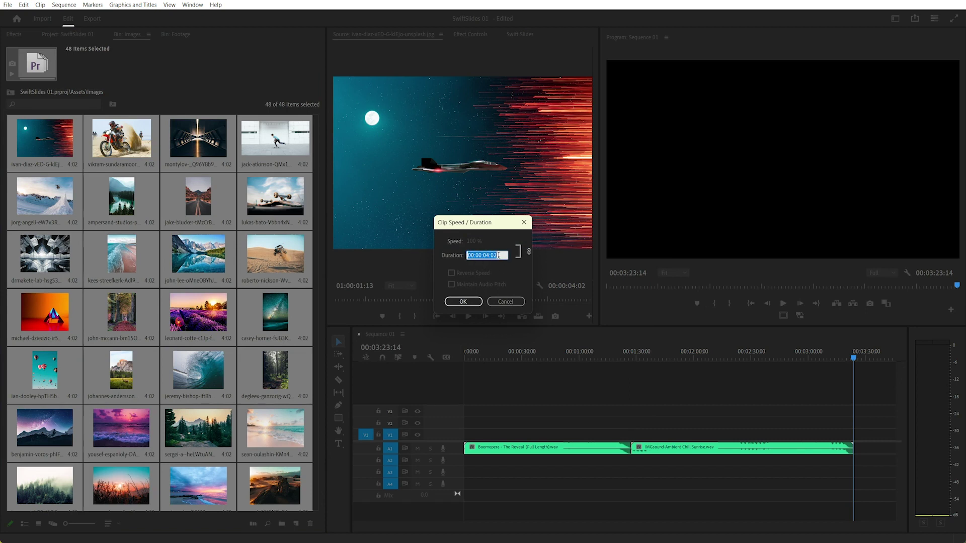
click(494, 255)
text(3)
click(473, 302)
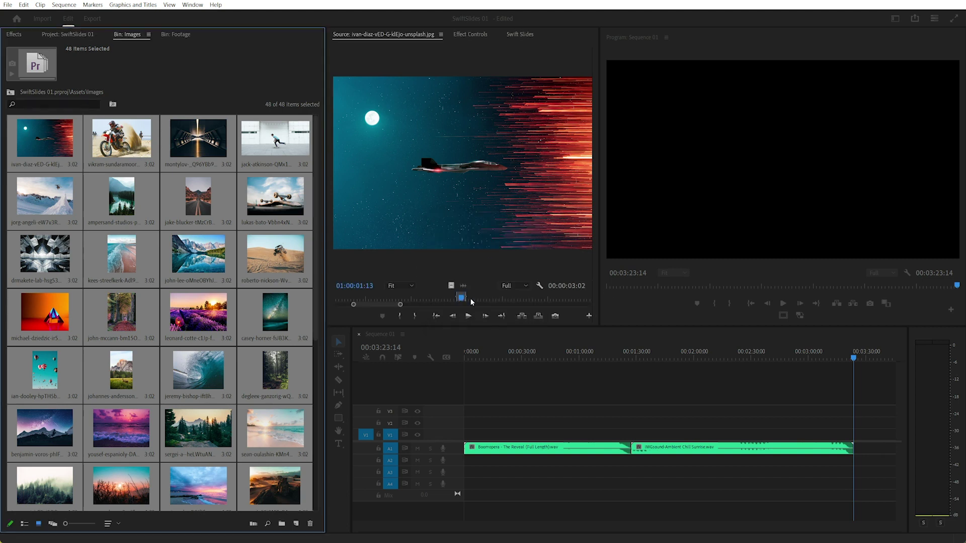
Preview the motocross and mountain lake images in the Source monitor.
click(131, 148)
key(shift+2)
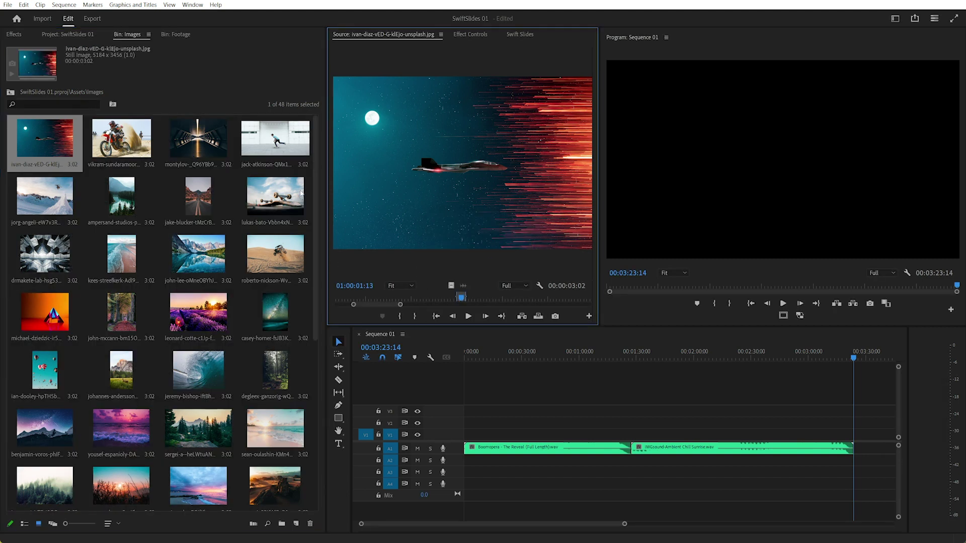
double_click(127, 146)
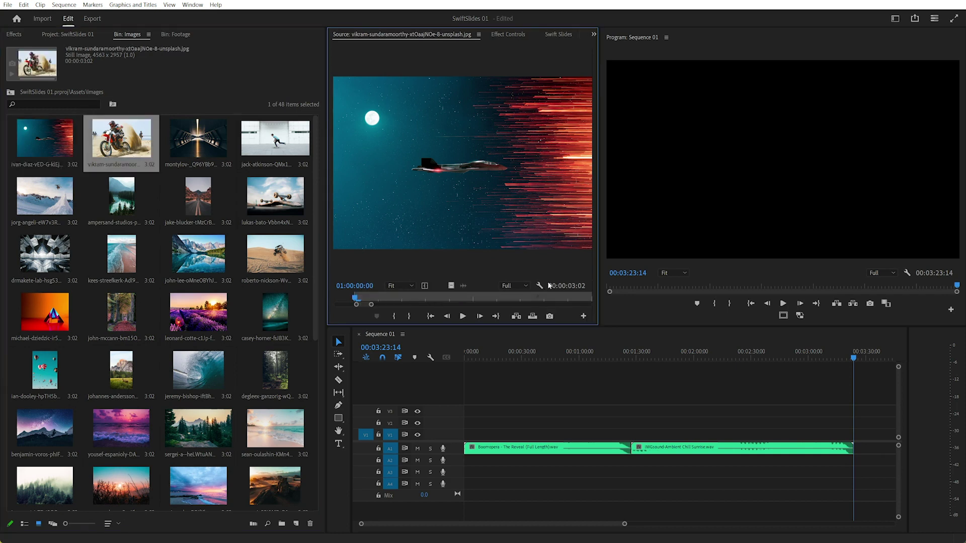
double_click(203, 250)
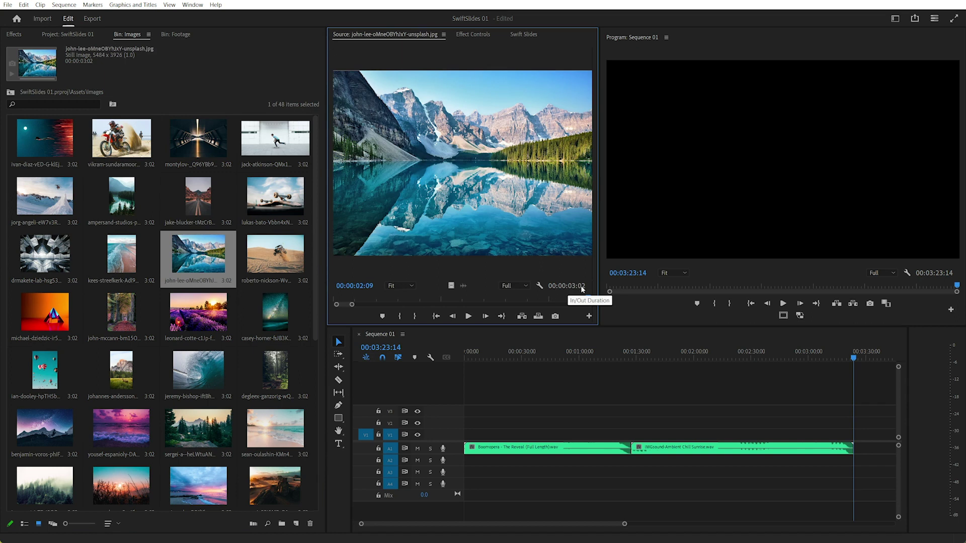
With all 48 bin images selected, multiply 0.24 by 25 in Calculator to get 6.
click(168, 223)
key(ctrl+a)
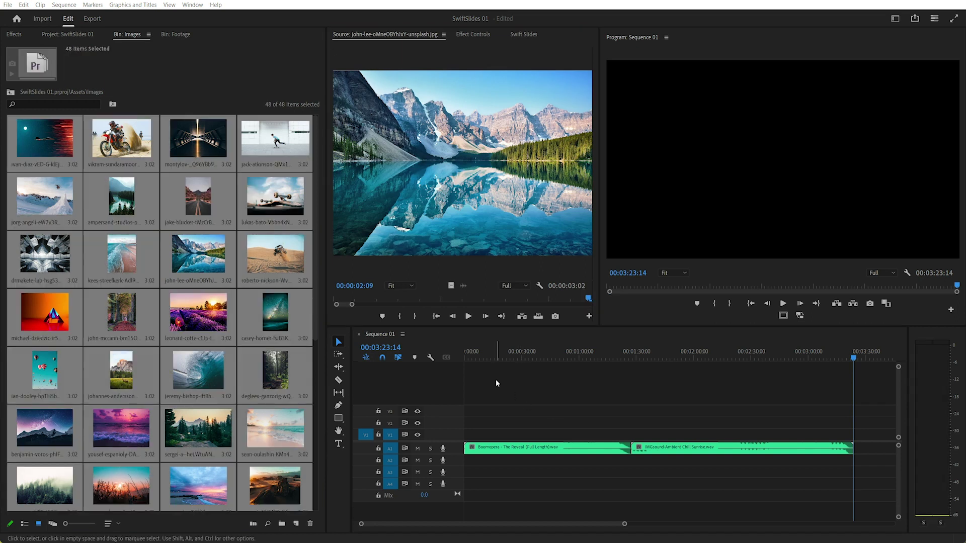
click(721, 533)
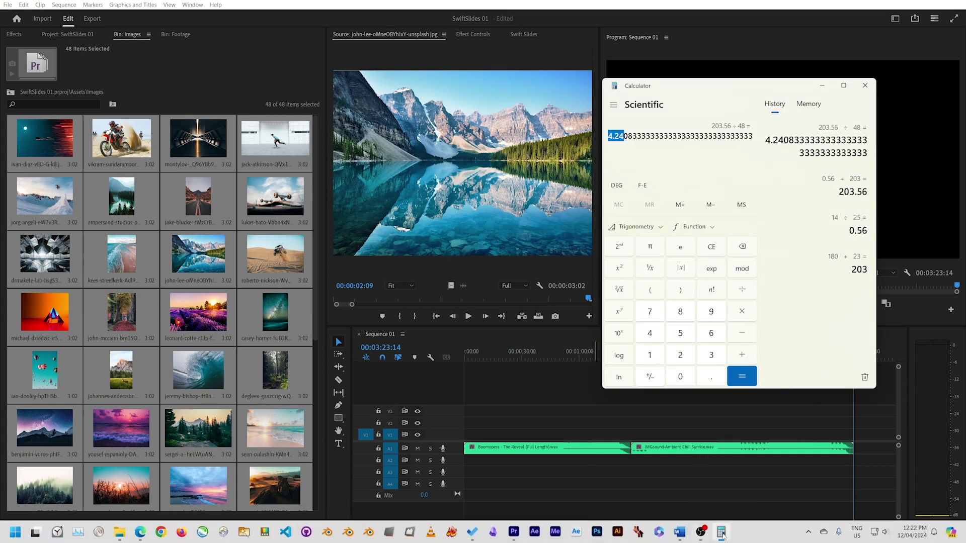
click(692, 379)
click(704, 377)
click(681, 355)
click(656, 335)
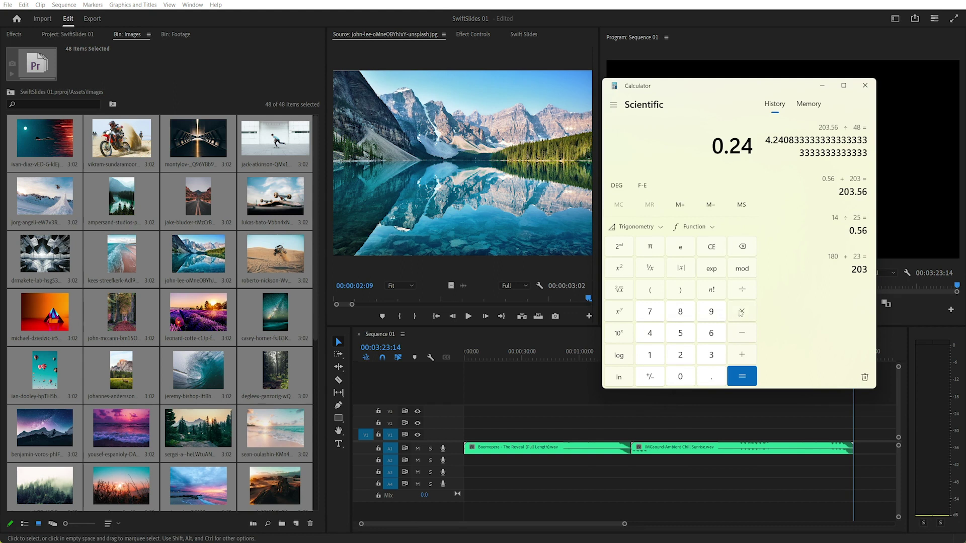
click(741, 311)
click(682, 356)
click(682, 334)
click(746, 381)
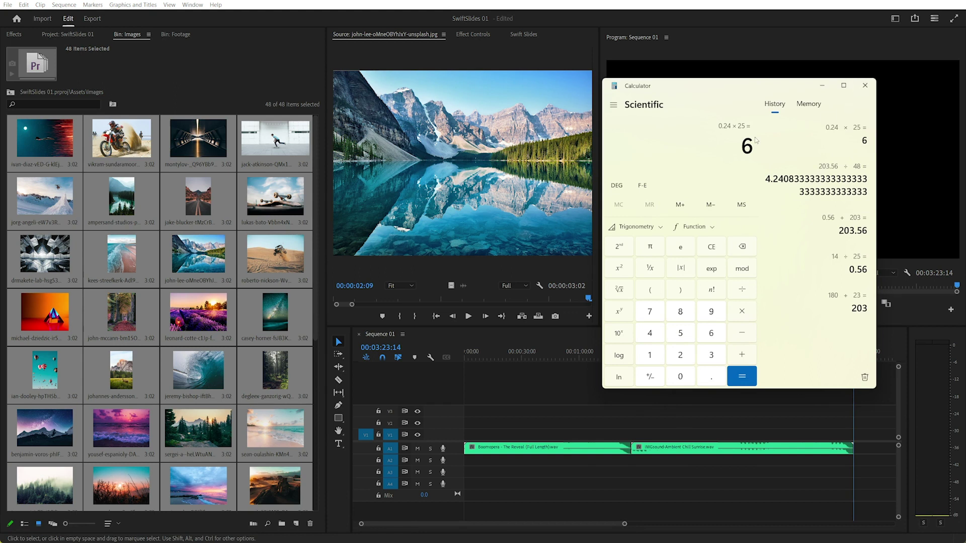
Change the selected images' duration from 3:02 to 00:00:04:02.
click(865, 85)
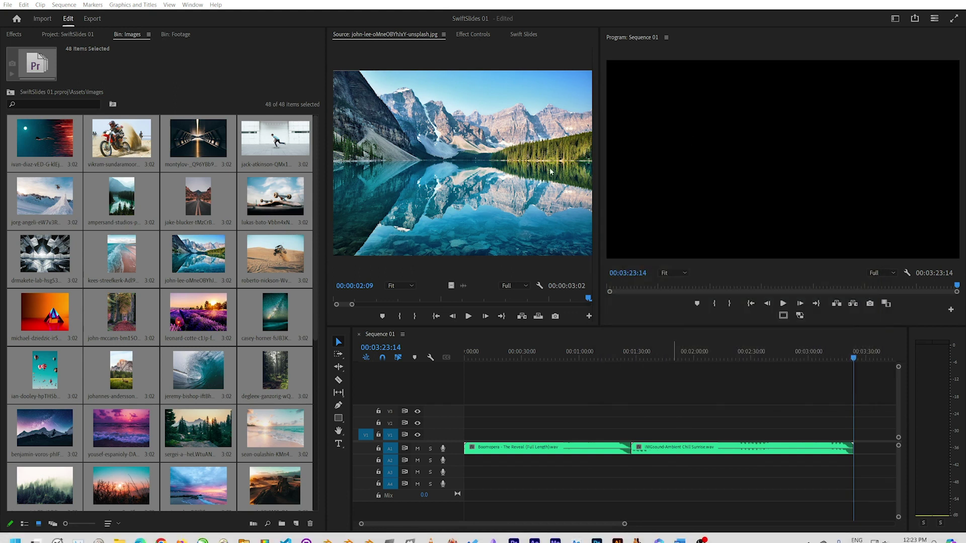
right_click(57, 137)
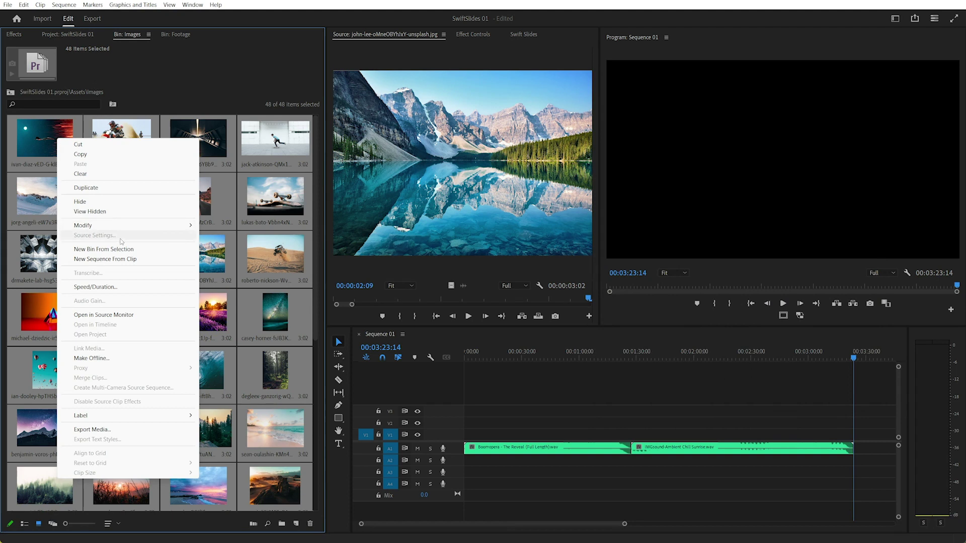
click(95, 286)
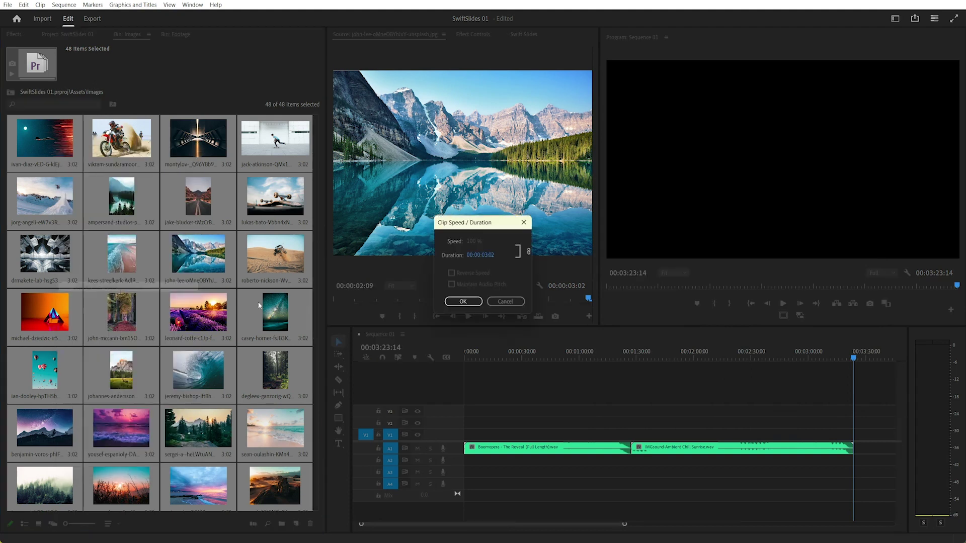
click(488, 255)
key(BackSpace)
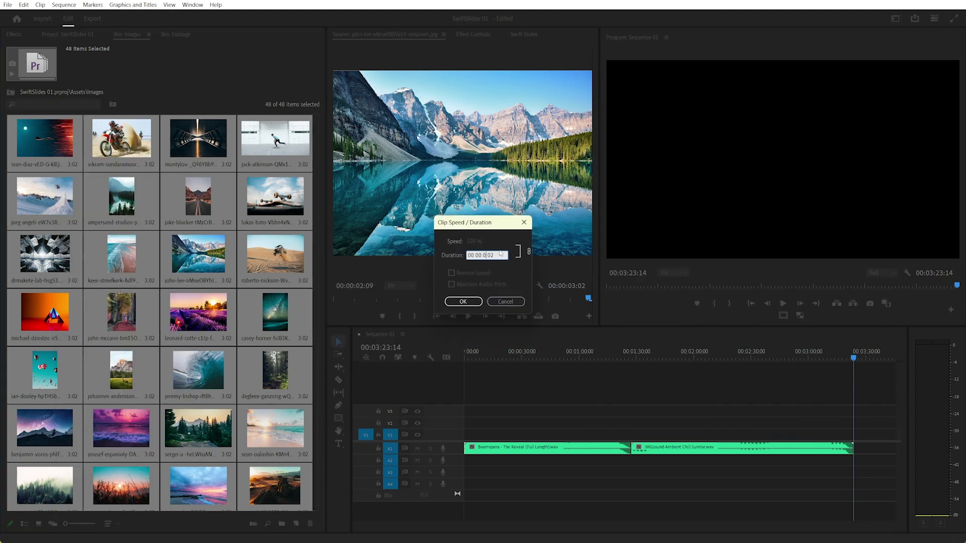
text(4)
click(461, 302)
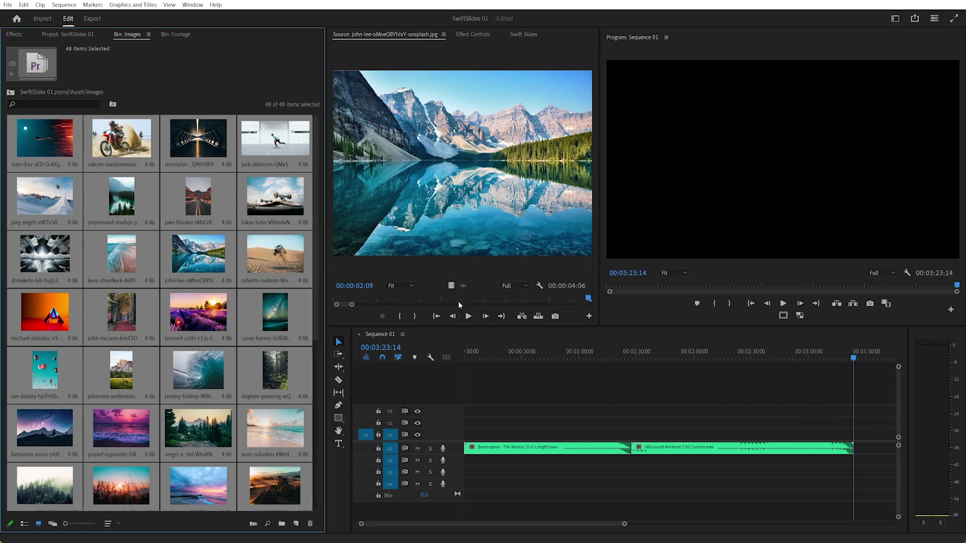
Lay all 48 images onto the V1 video track and select the image clips.
drag(59, 142, 452, 436)
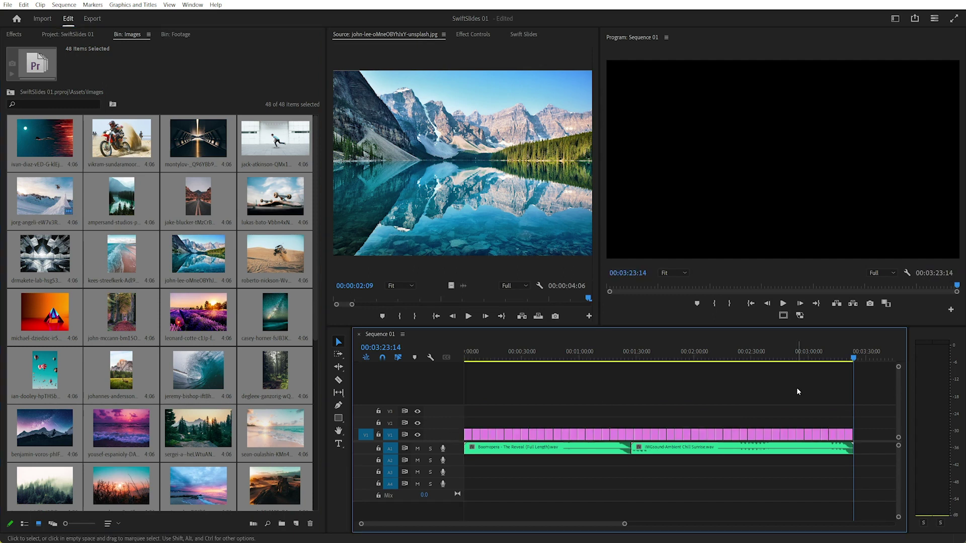
key(backslash)
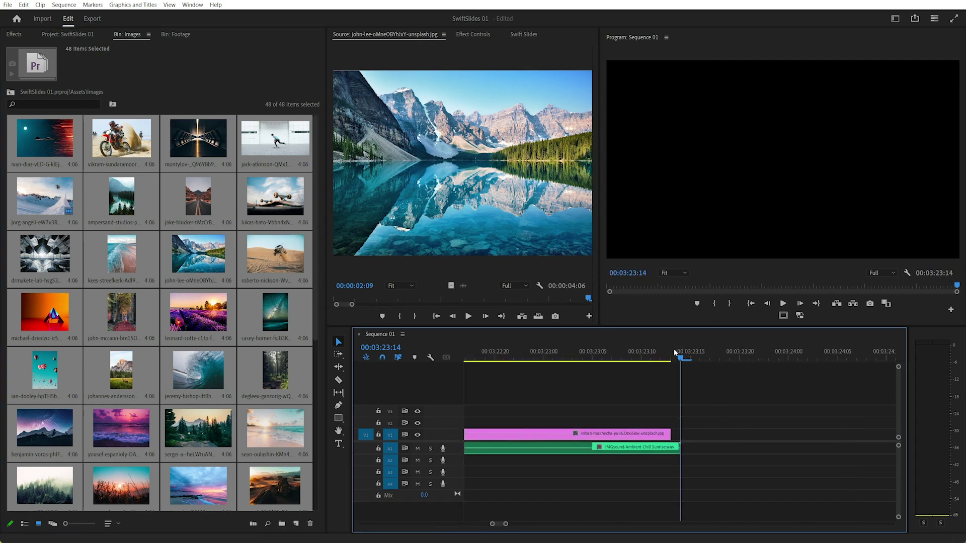
key(backslash)
drag(871, 407, 465, 445)
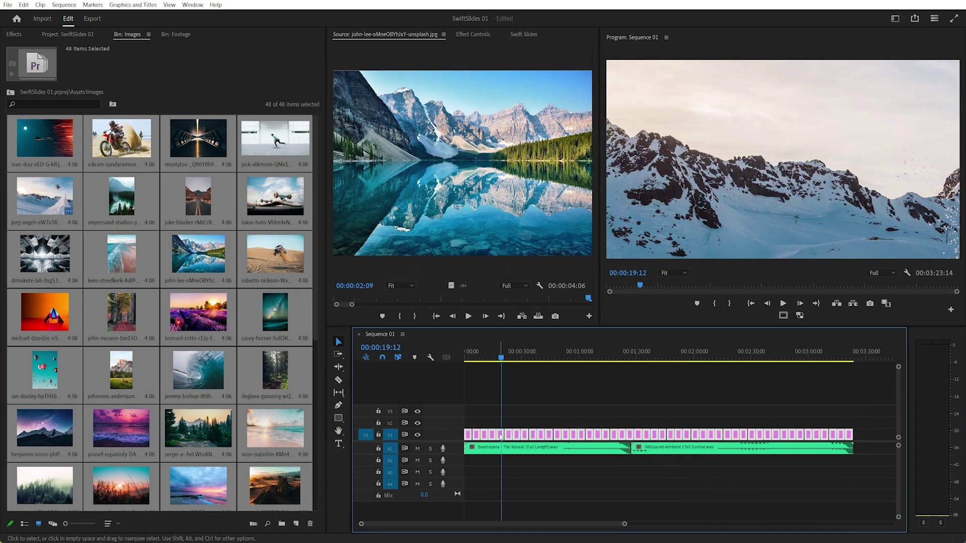
Apply Set to Frame Size to the selected V1 image clips.
right_click(498, 433)
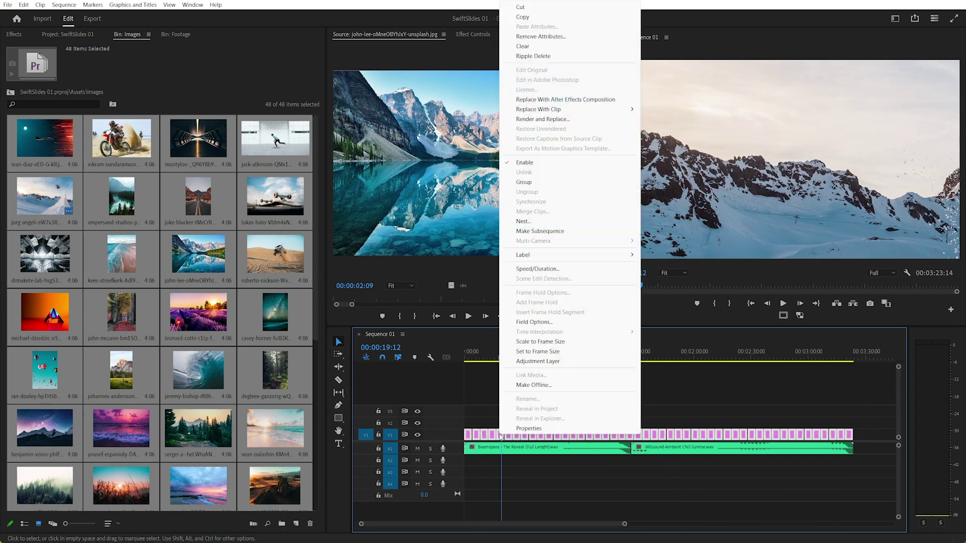
click(540, 352)
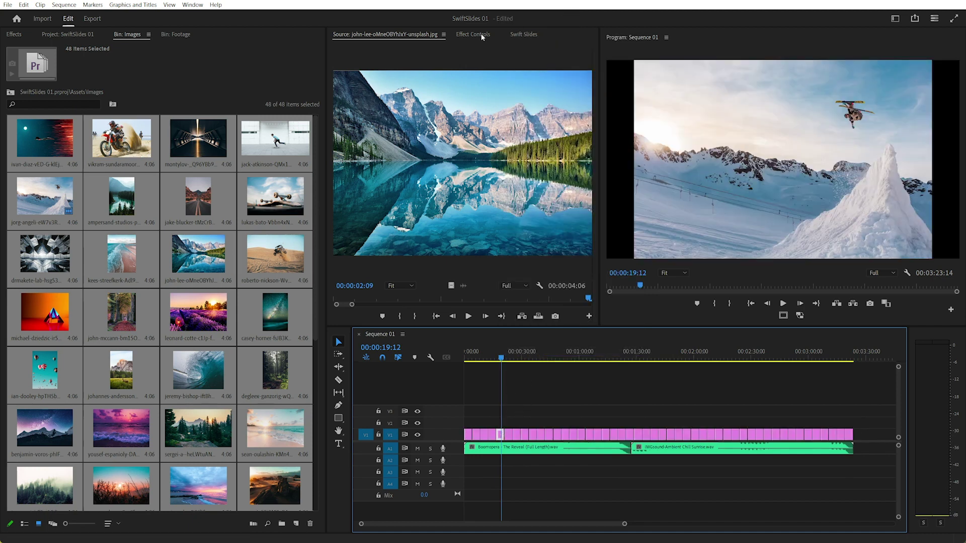
click(473, 34)
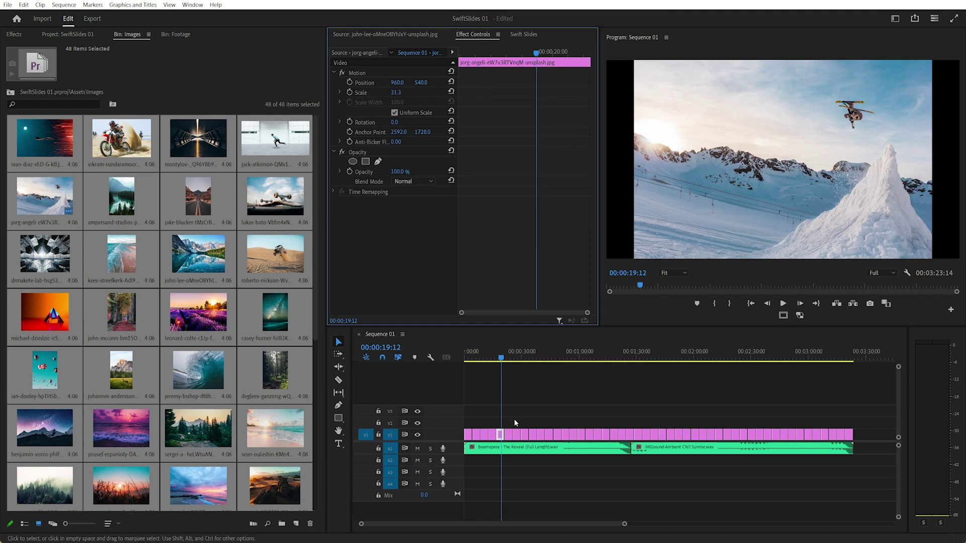
Set the skier clip's Scale to 100, then reapply Set to Frame Size to it.
right_click(500, 436)
click(500, 435)
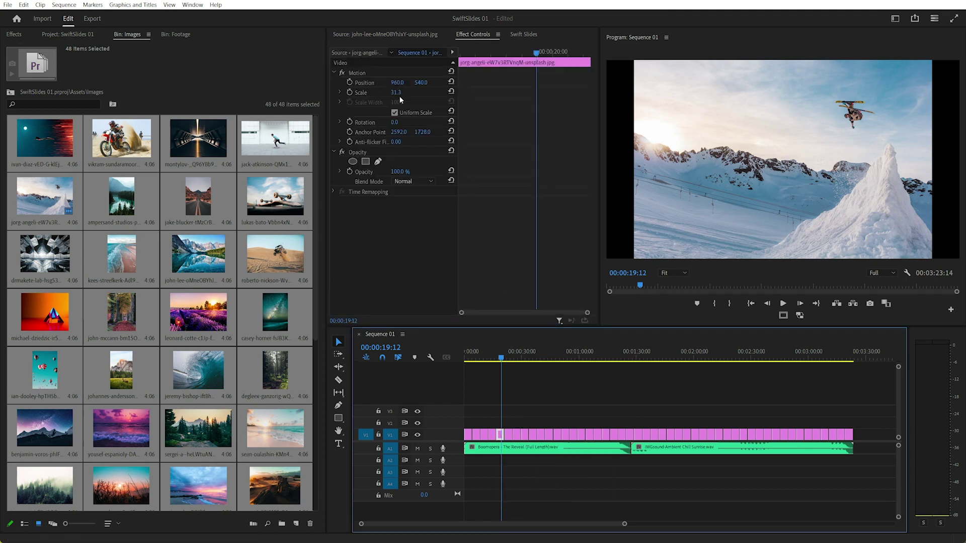
click(404, 92)
text(100)
key(Return)
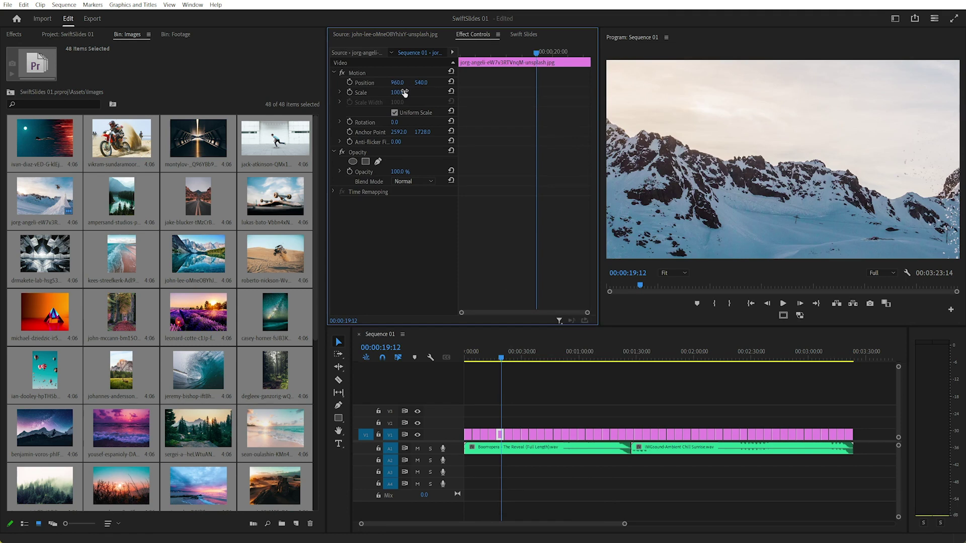
right_click(501, 436)
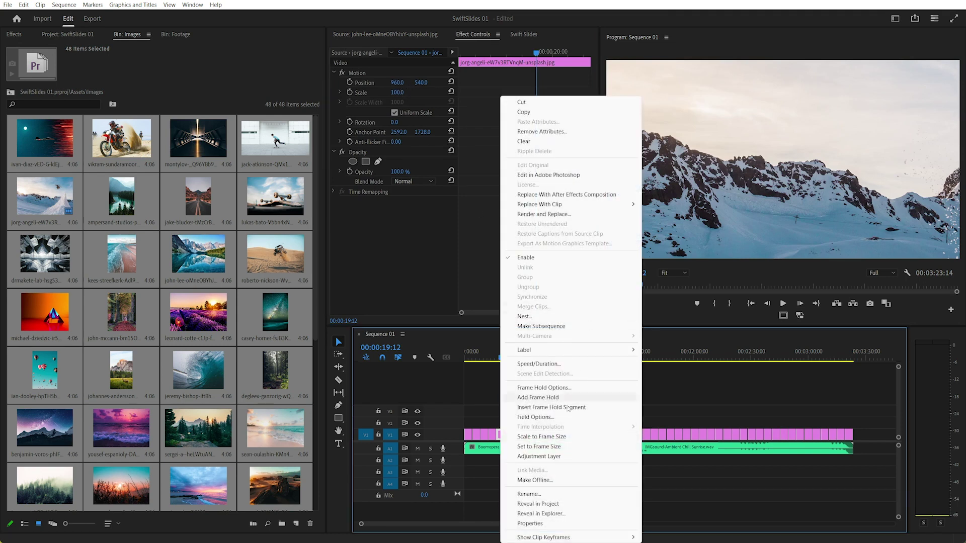
click(569, 421)
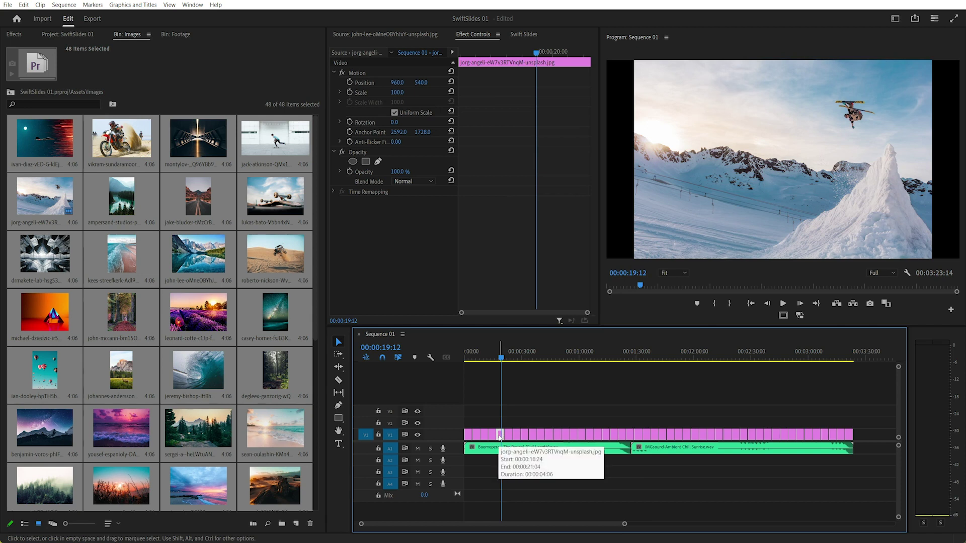
Scrub the beach clip's Scale up until the portrait image fills the widescreen frame.
click(540, 357)
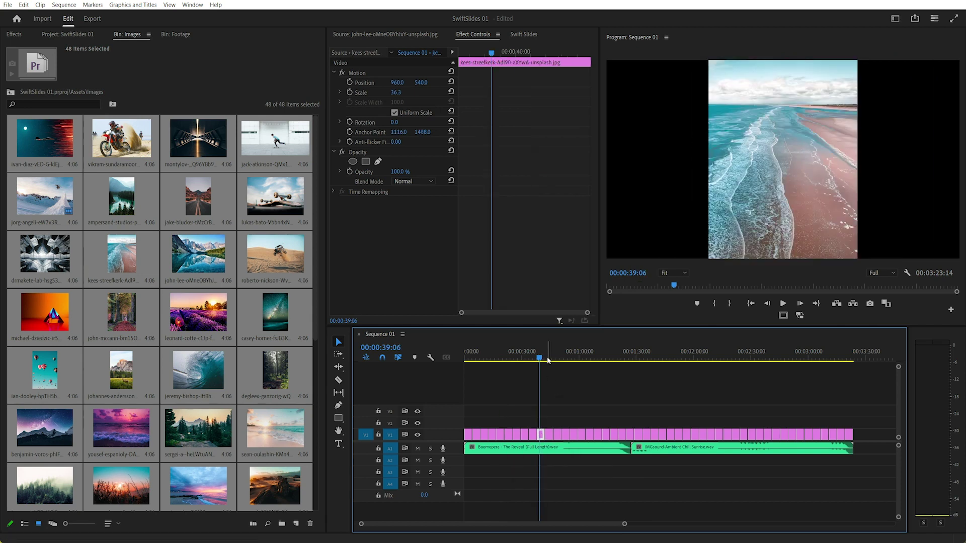
drag(540, 358, 543, 358)
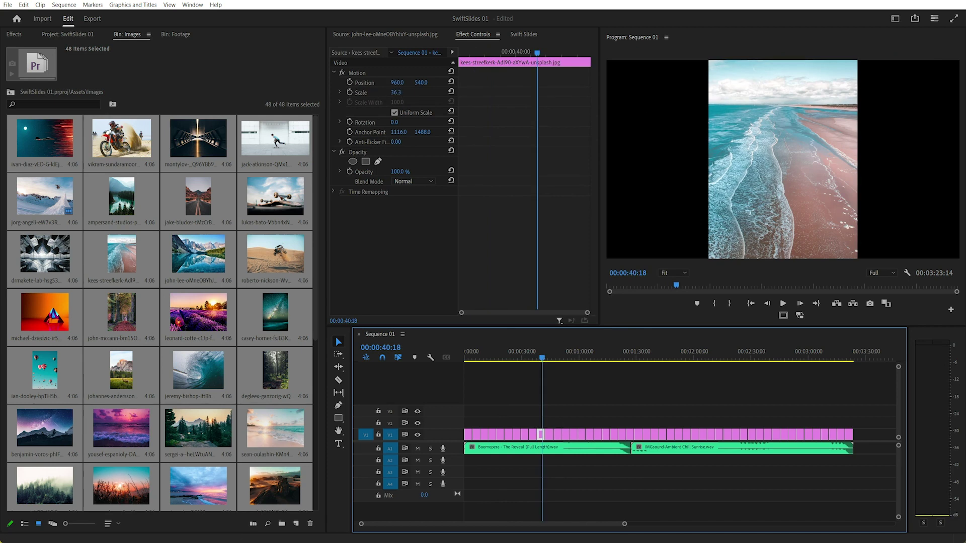
drag(398, 91, 421, 91)
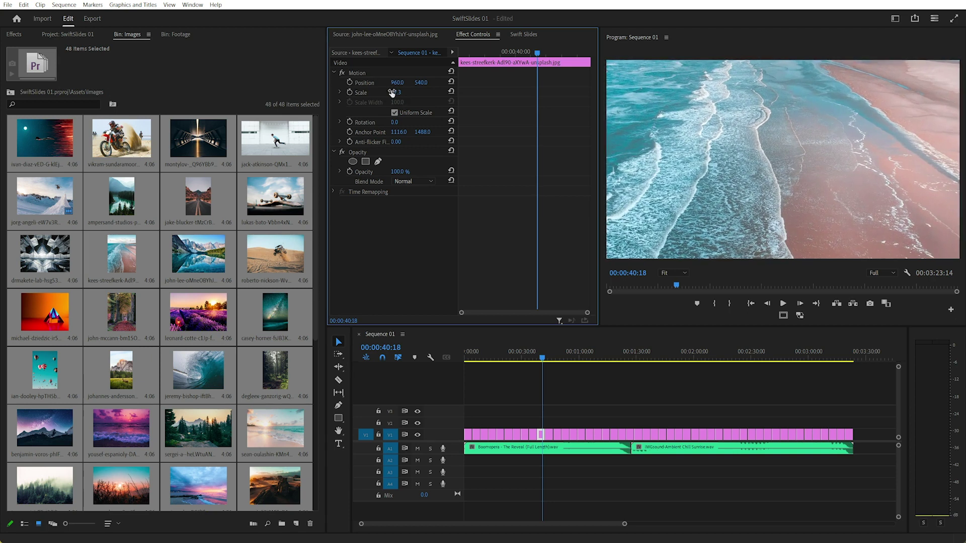
click(566, 380)
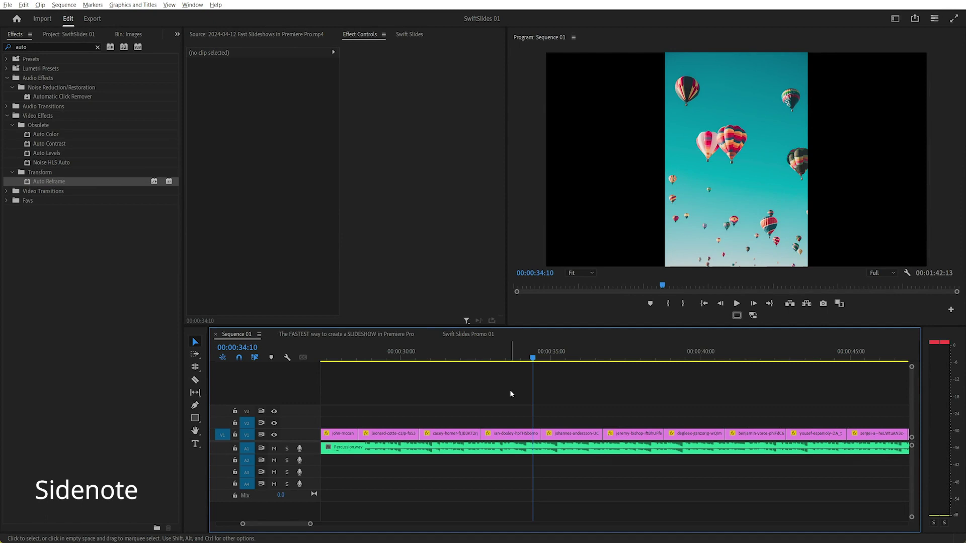
Apply the Auto Reframe effect to the selected portrait balloon clips and inspect its settings.
click(523, 433)
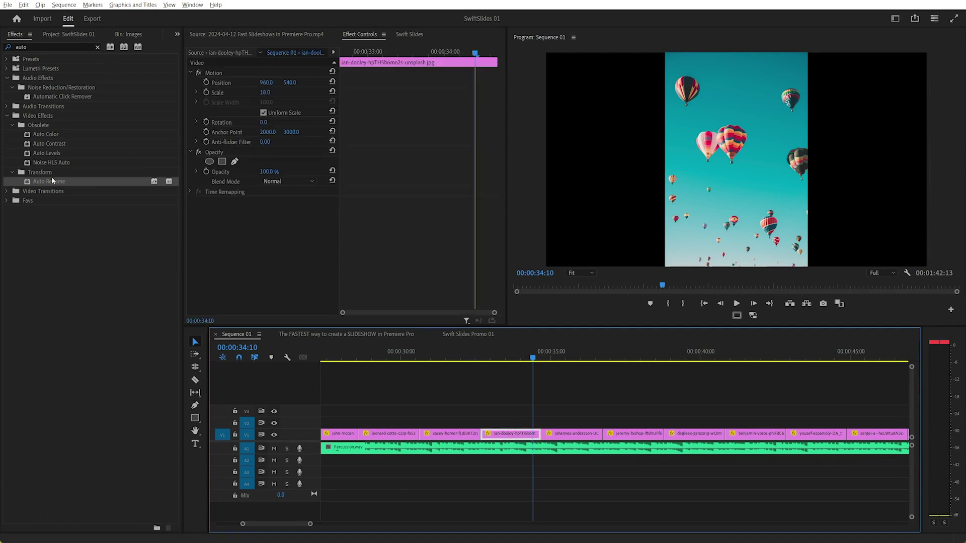
click(28, 184)
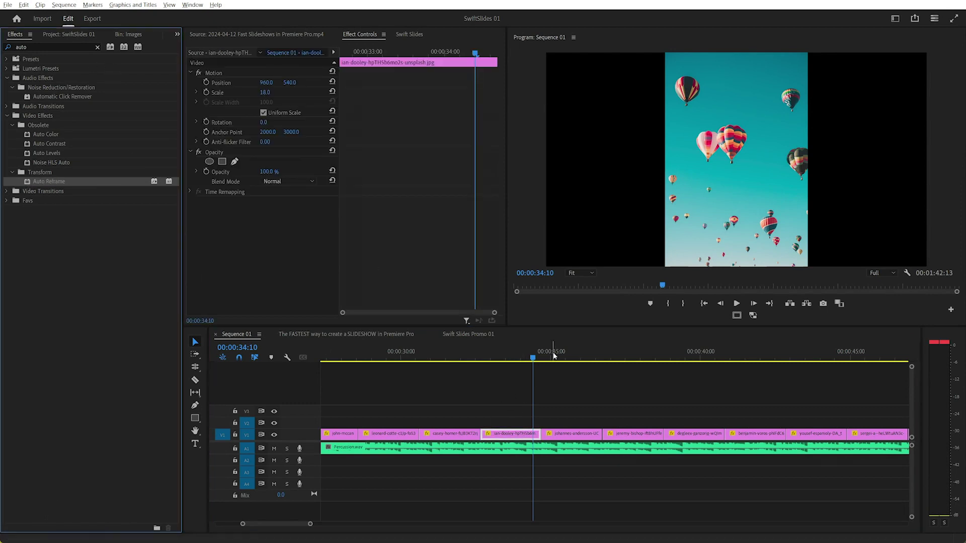
click(557, 358)
click(623, 357)
click(521, 357)
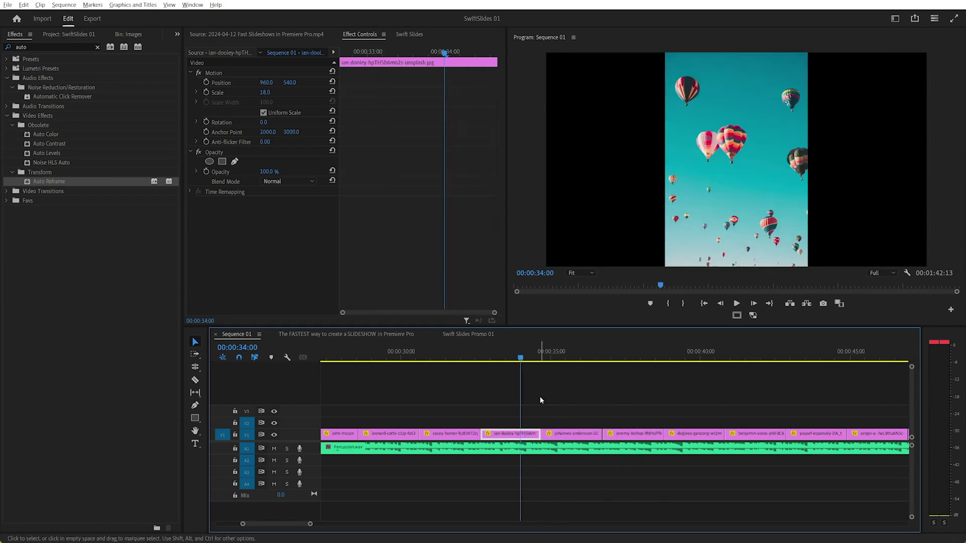
drag(496, 408, 629, 436)
drag(32, 183, 498, 437)
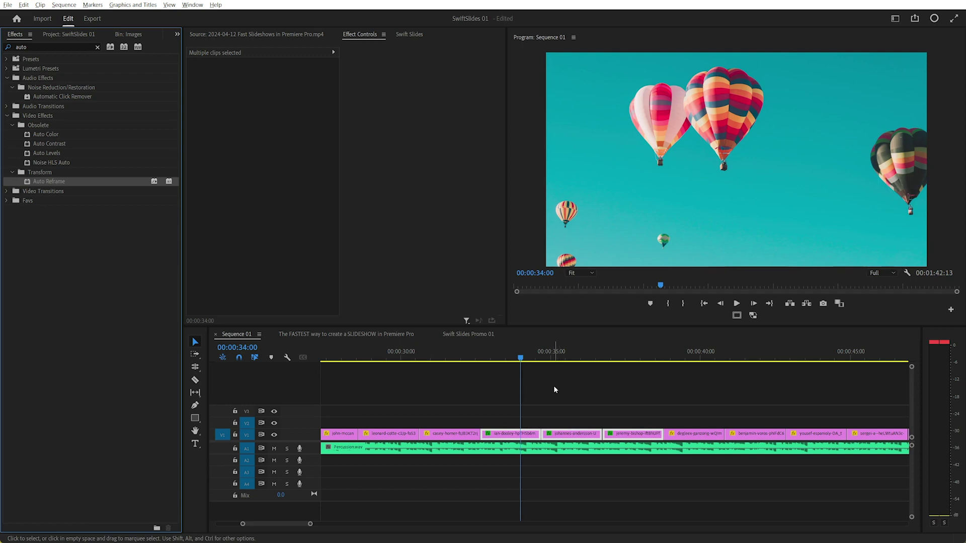
click(511, 434)
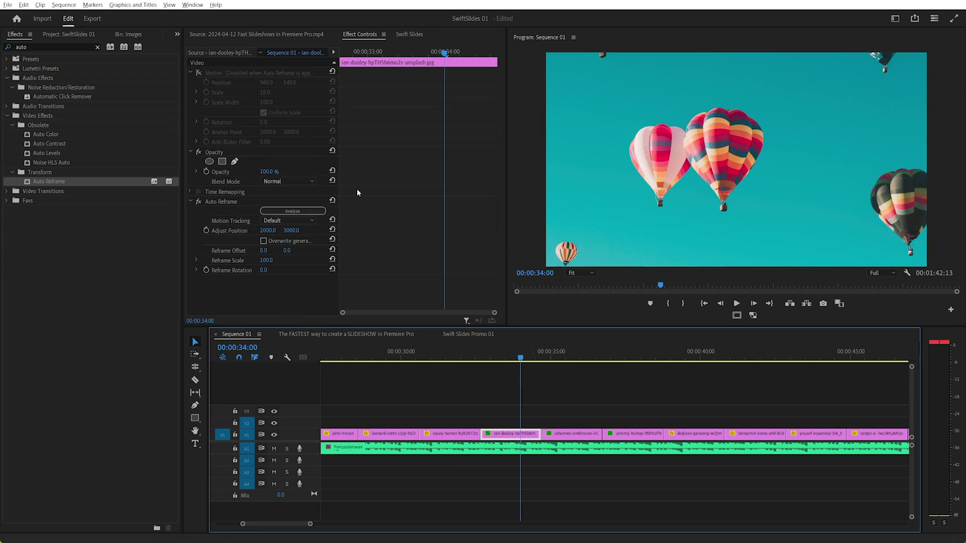
click(229, 83)
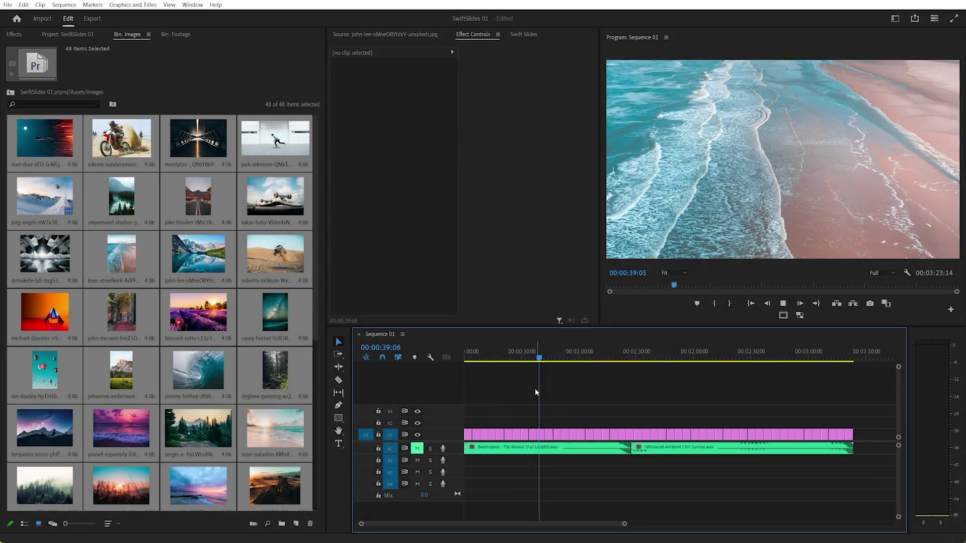
Create a new 1920×1080 adjustment layer in the project bin.
click(468, 435)
key(Home)
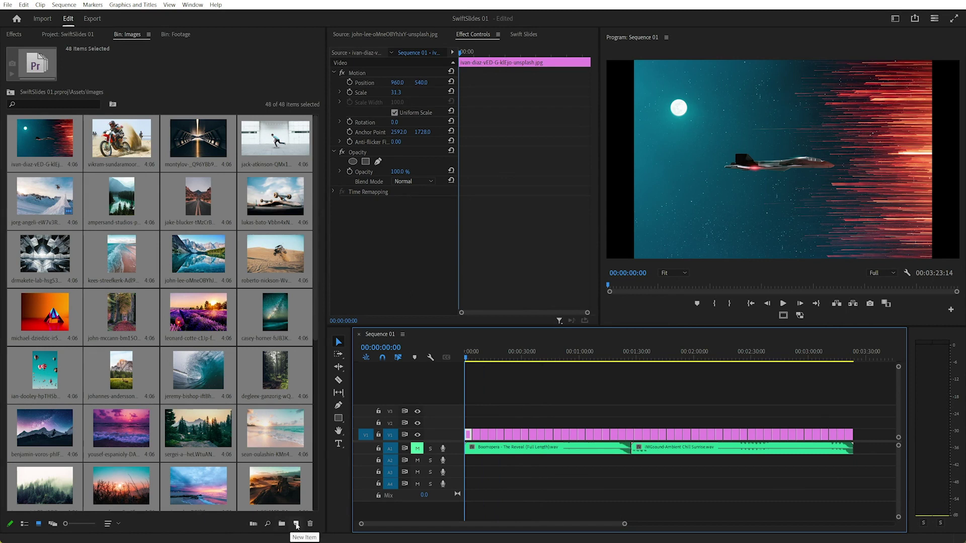
click(296, 525)
click(317, 458)
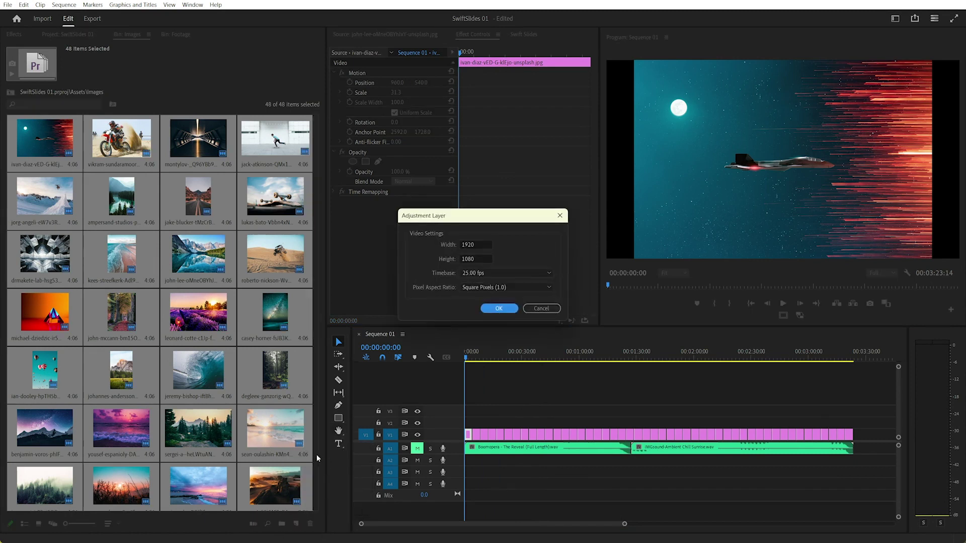
click(499, 308)
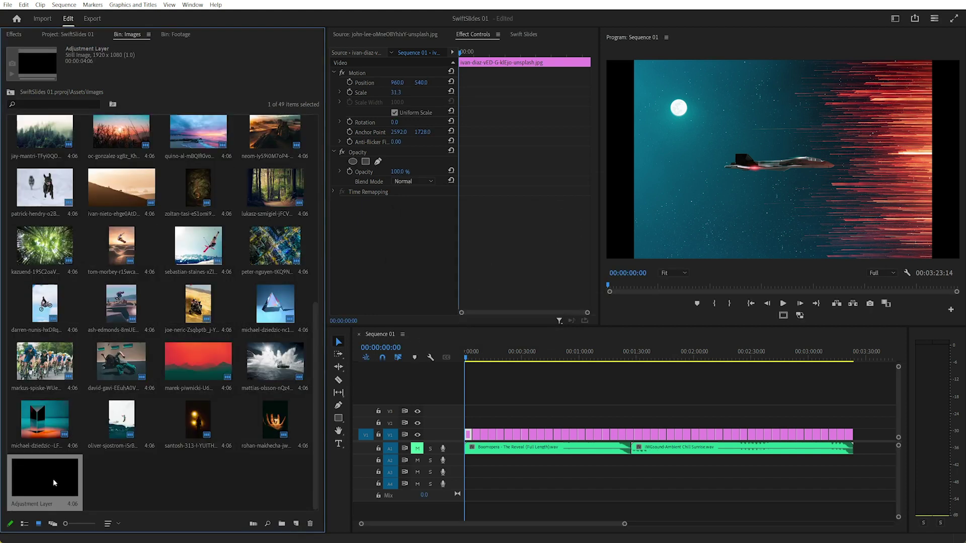
Rename the adjustment layer 'Zoom In' and place it on V2 at the sequence start.
mouse_move(46, 482)
mouse_down()
mouse_move(413, 404)
mouse_move(424, 427)
mouse_move(59, 484)
mouse_up()
text(Zoom In)
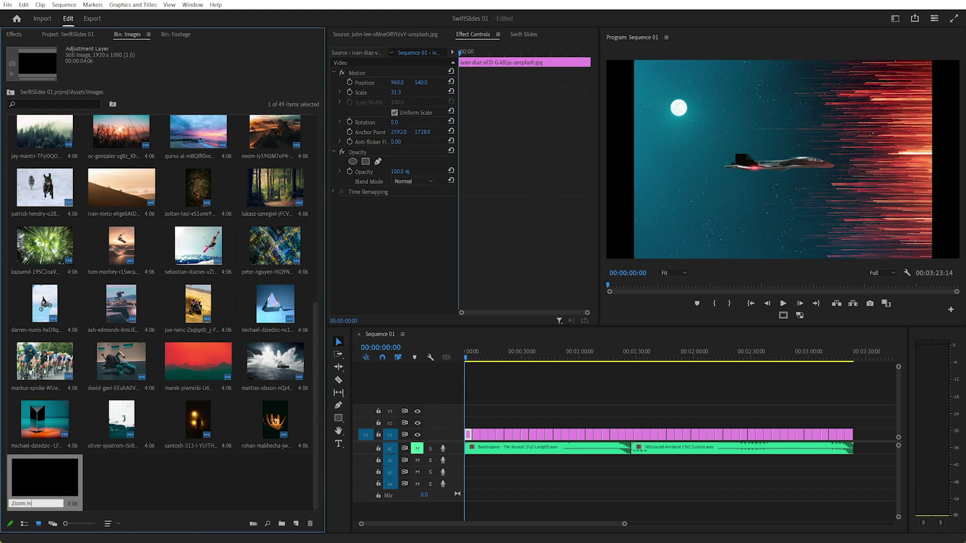
key(Return)
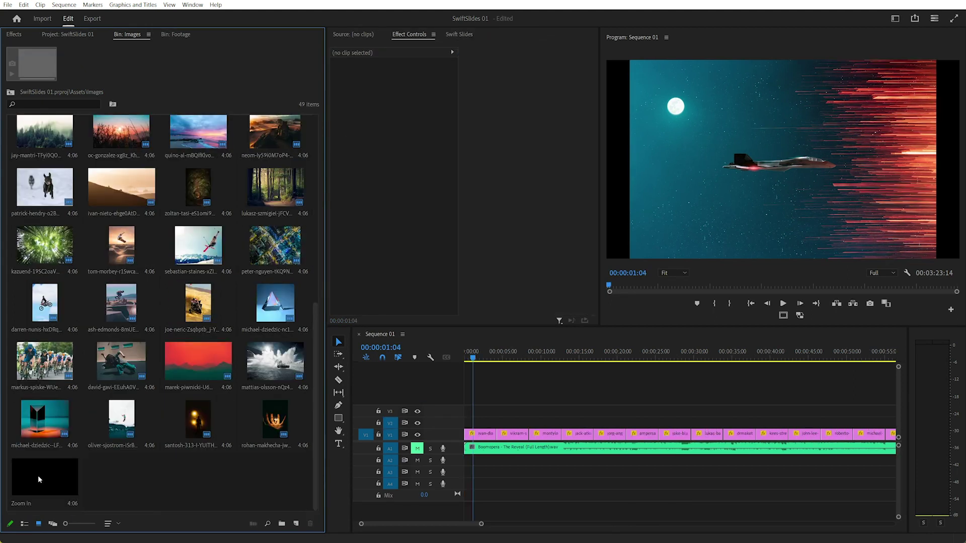
drag(45, 478, 461, 424)
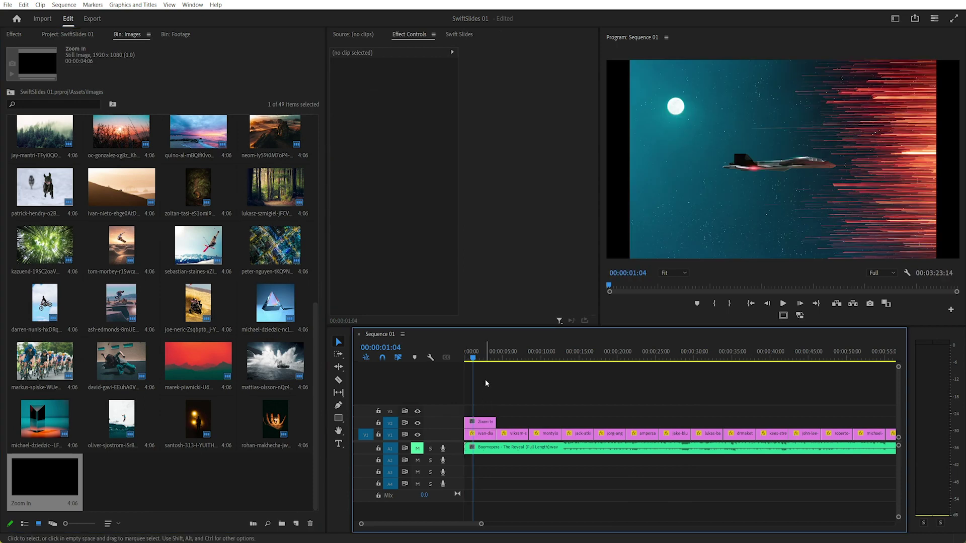
click(482, 422)
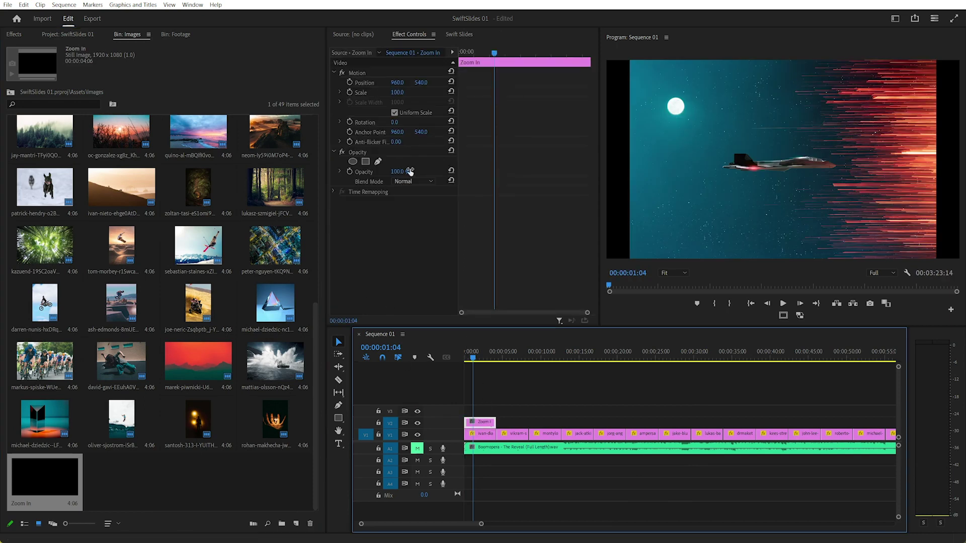
Add the Distort > Transform effect to the Zoom In adjustment layer.
key(shift+7)
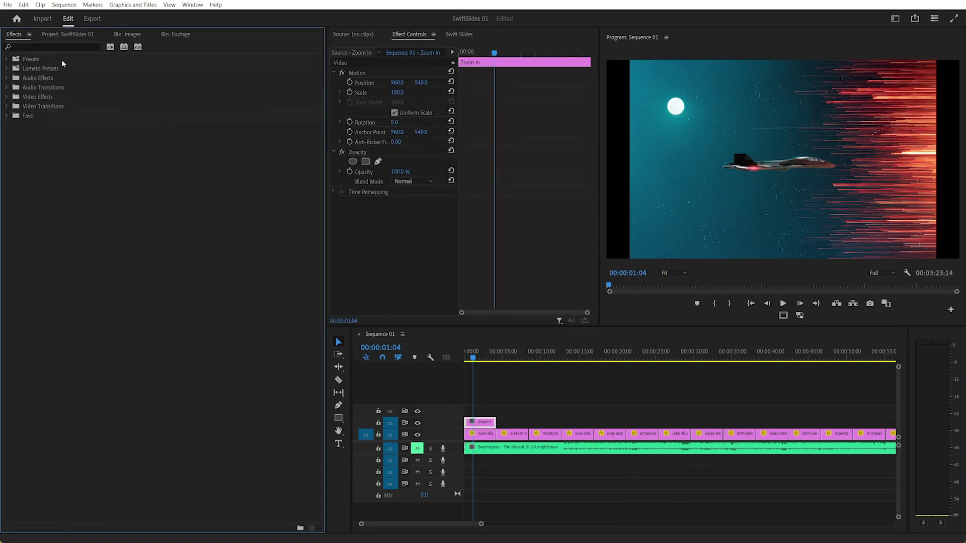
click(55, 48)
text(transform)
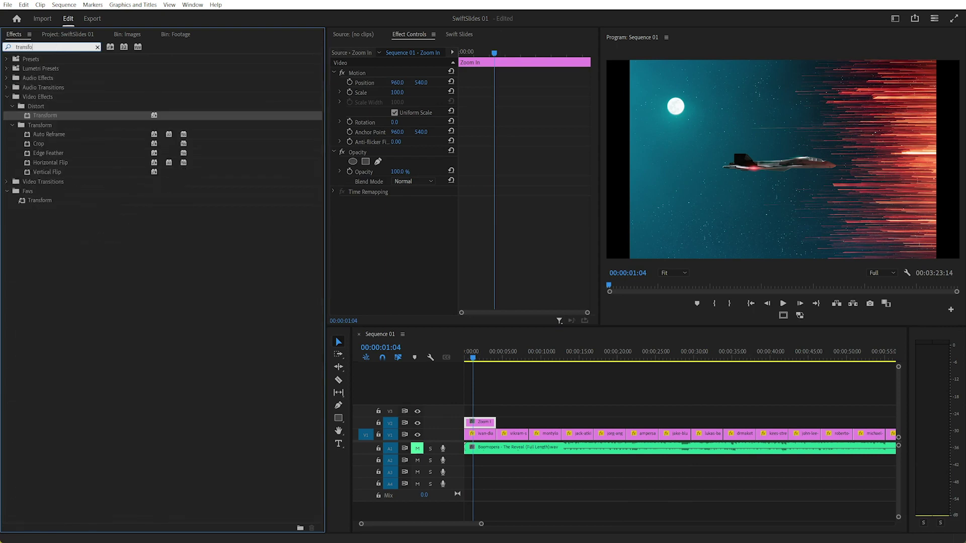
click(30, 118)
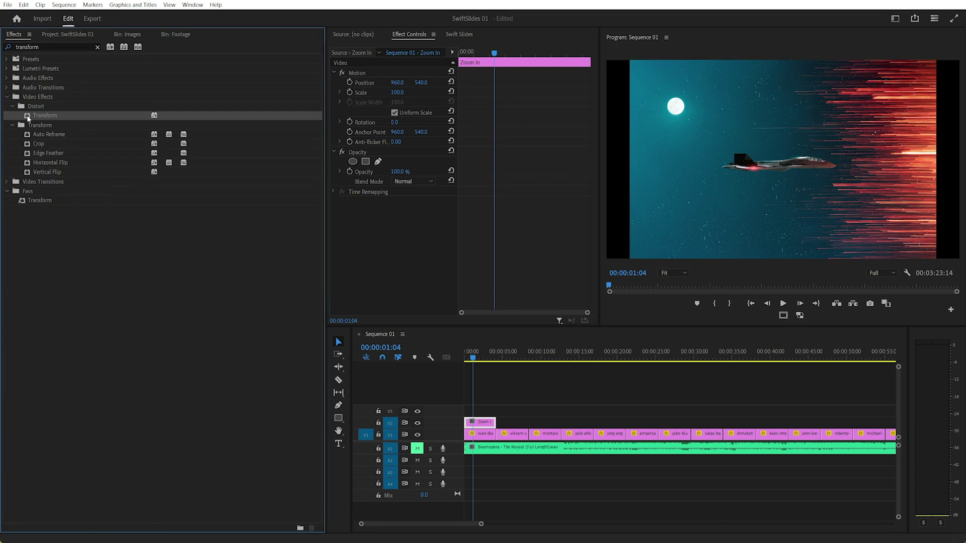
drag(28, 118, 481, 422)
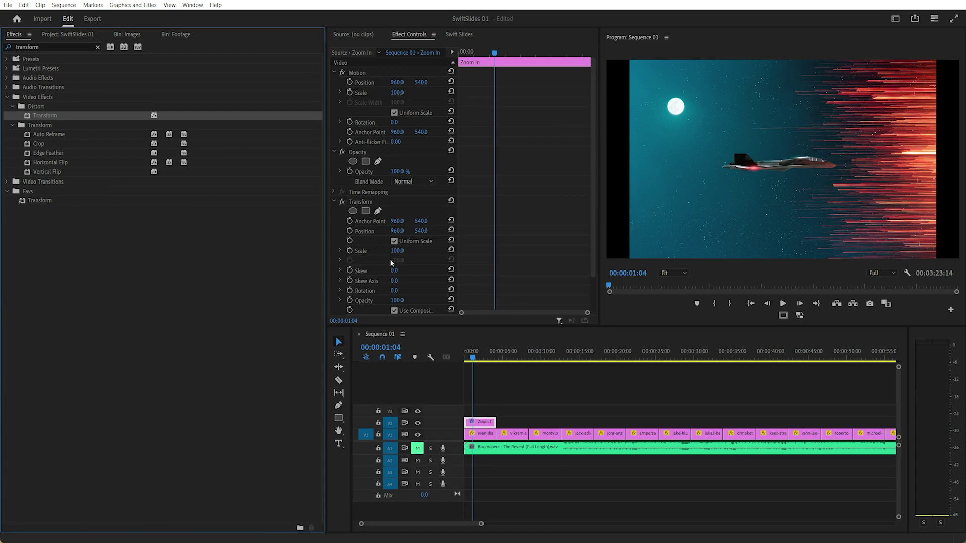
Keyframe the Transform Scale from 100 to 110 across the Zoom In clip.
scroll(358, 206, down, 2)
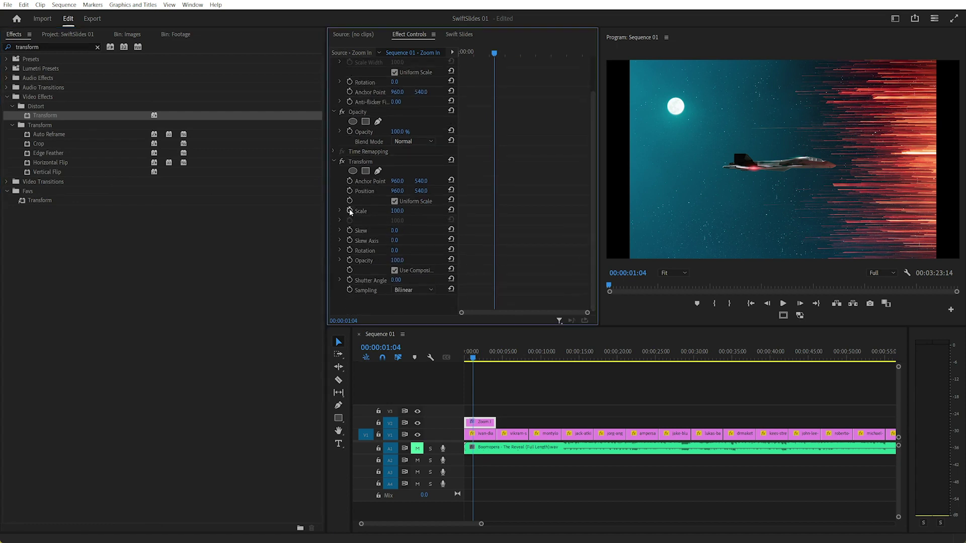
drag(494, 211, 483, 213)
click(398, 210)
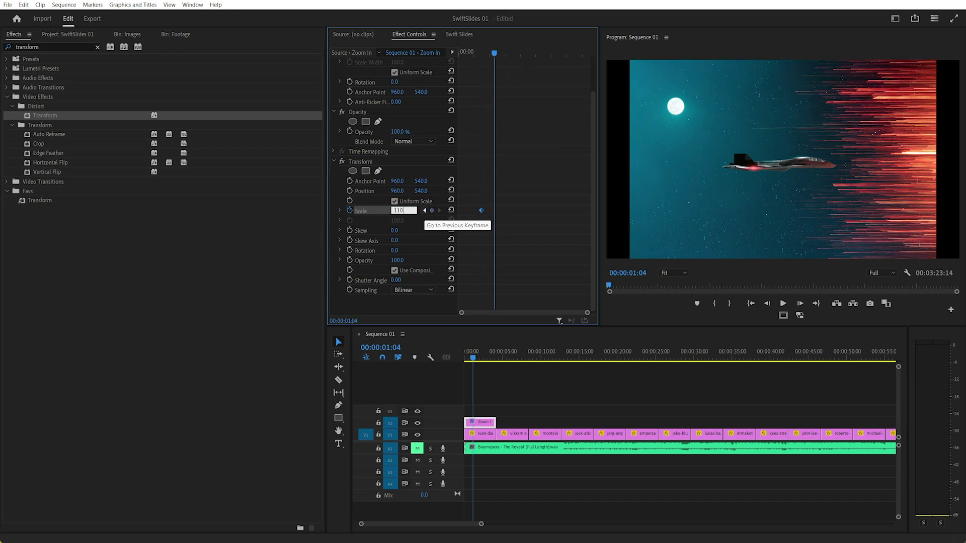
text(110)
key(Return)
drag(494, 211, 590, 213)
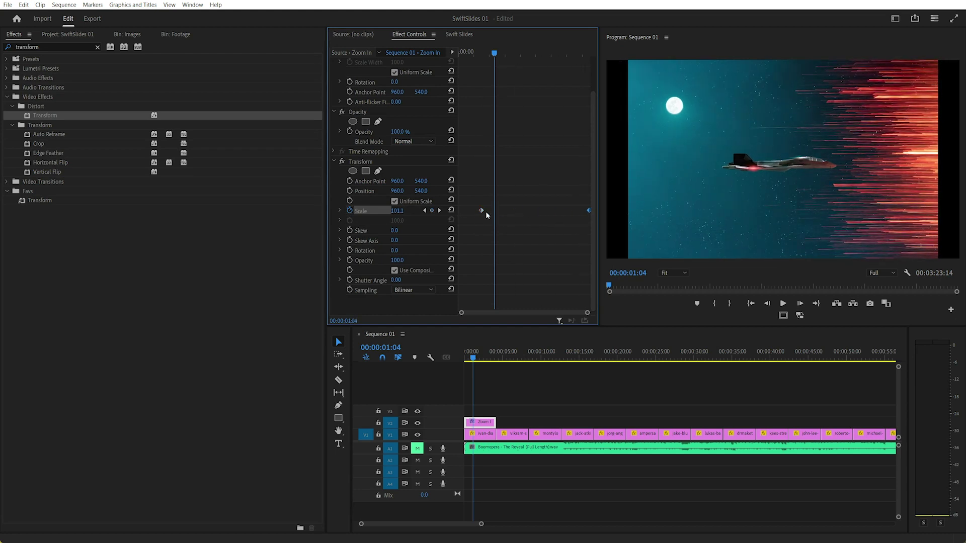
drag(482, 211, 457, 214)
Play the zoom from the sequence start to preview it.
click(460, 357)
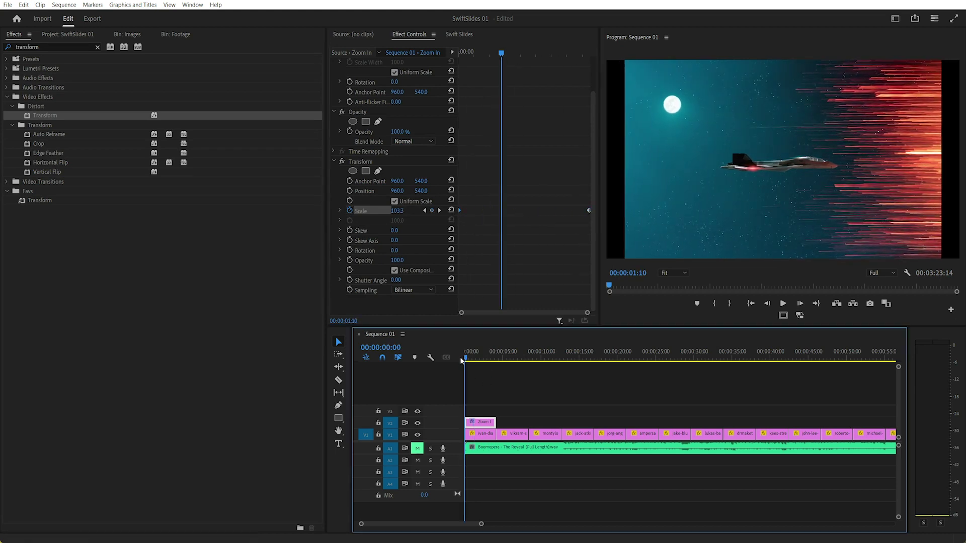
key(space)
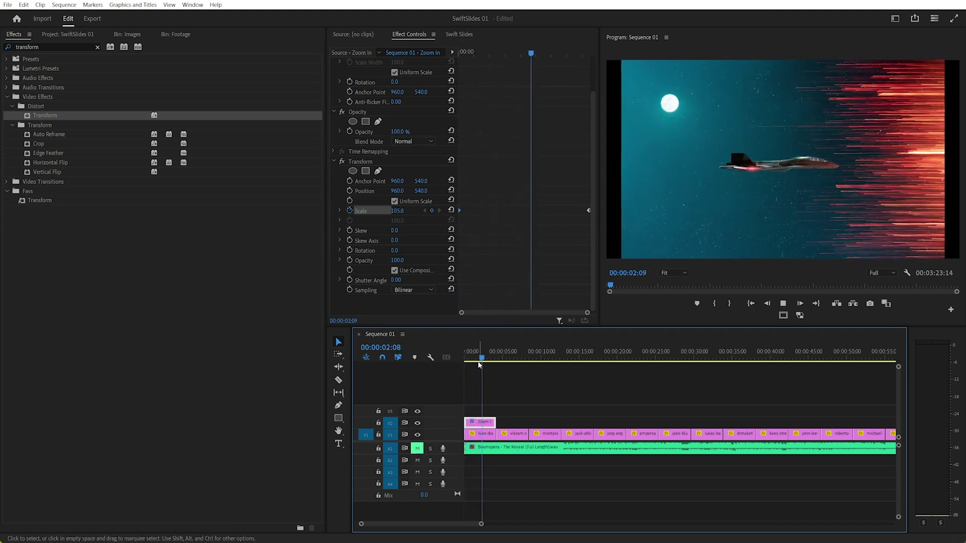
key(space)
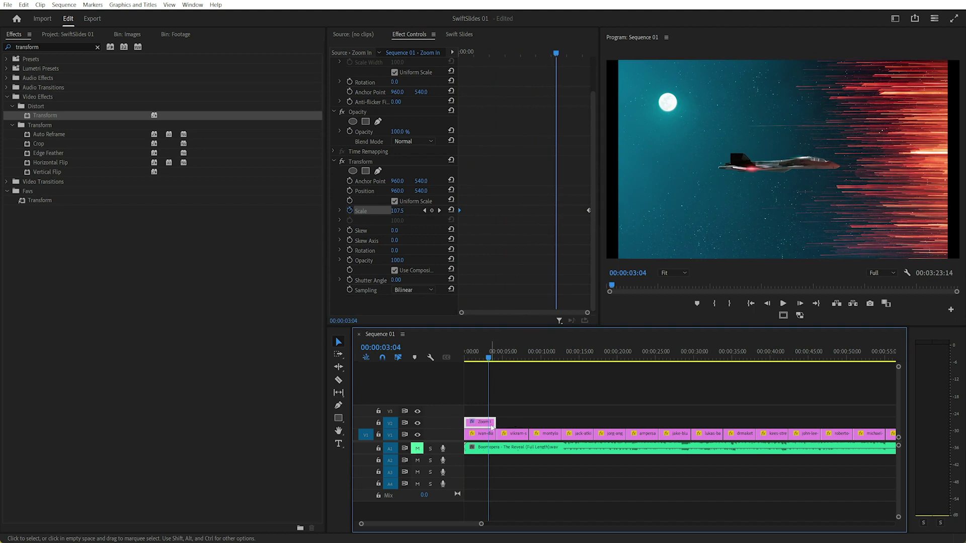
Place additional copies of the Zoom In layer further along V2.
drag(484, 427, 809, 425)
click(779, 398)
click(579, 357)
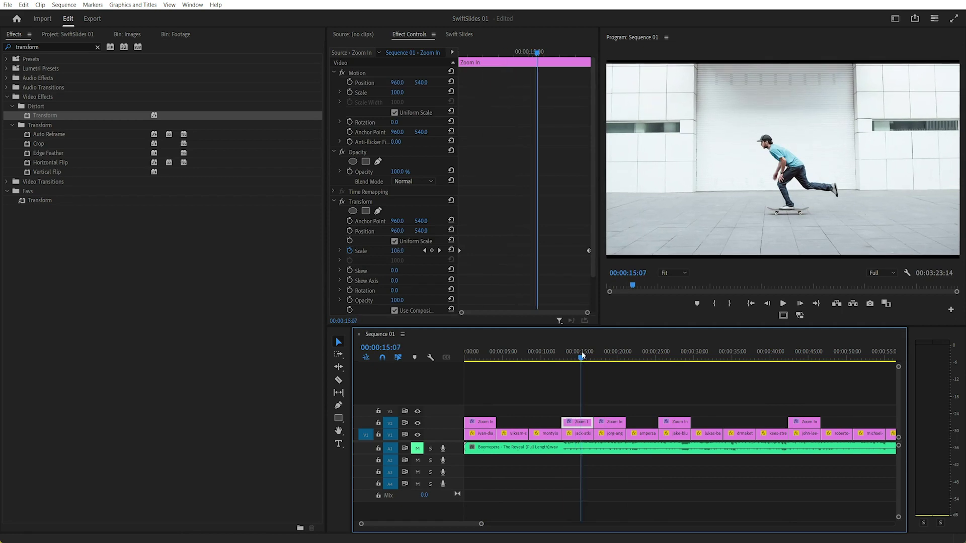
click(486, 355)
Enlarge the first jet image's Scale to fill the frame and preview the zoom.
drag(486, 356, 487, 351)
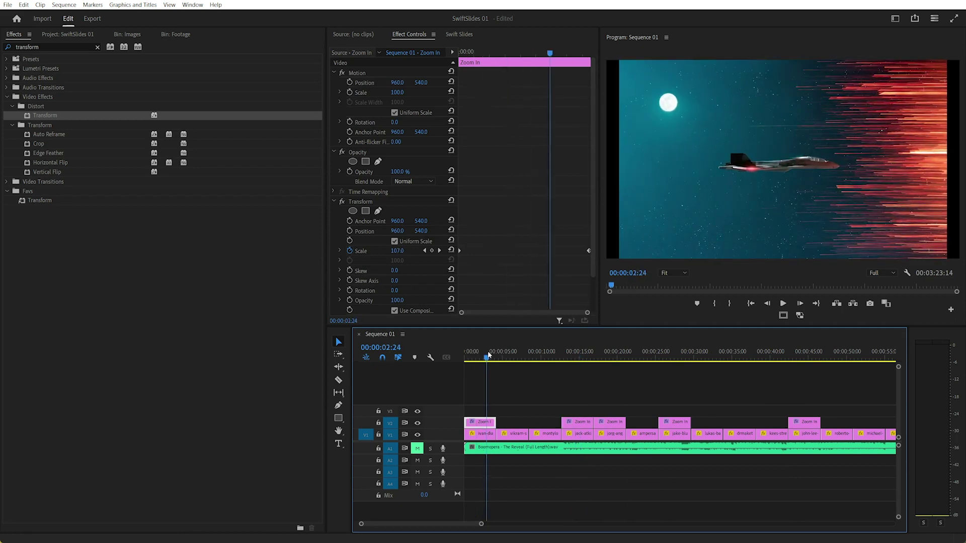
click(481, 434)
click(394, 94)
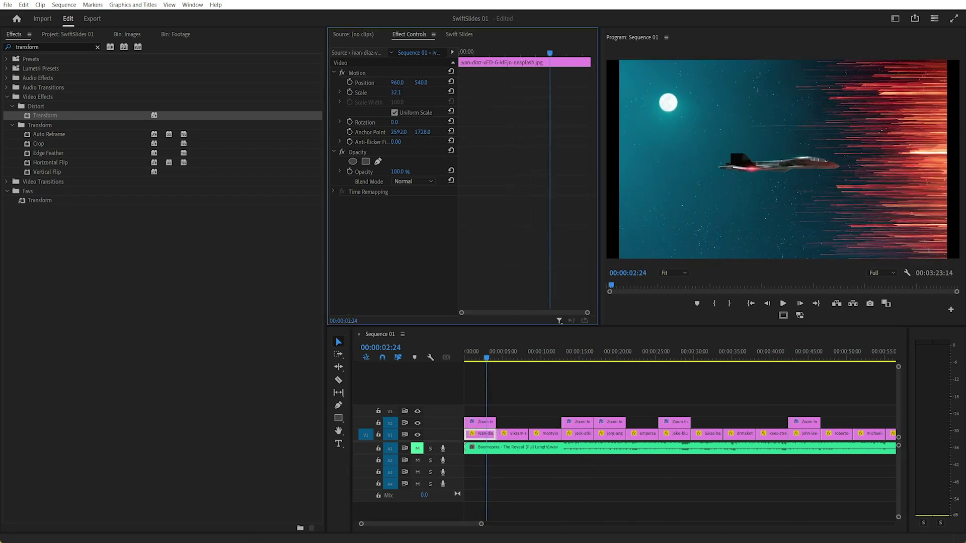
mouse_move(396, 93)
mouse_down()
mouse_move(380, 93)
mouse_move(405, 93)
mouse_up()
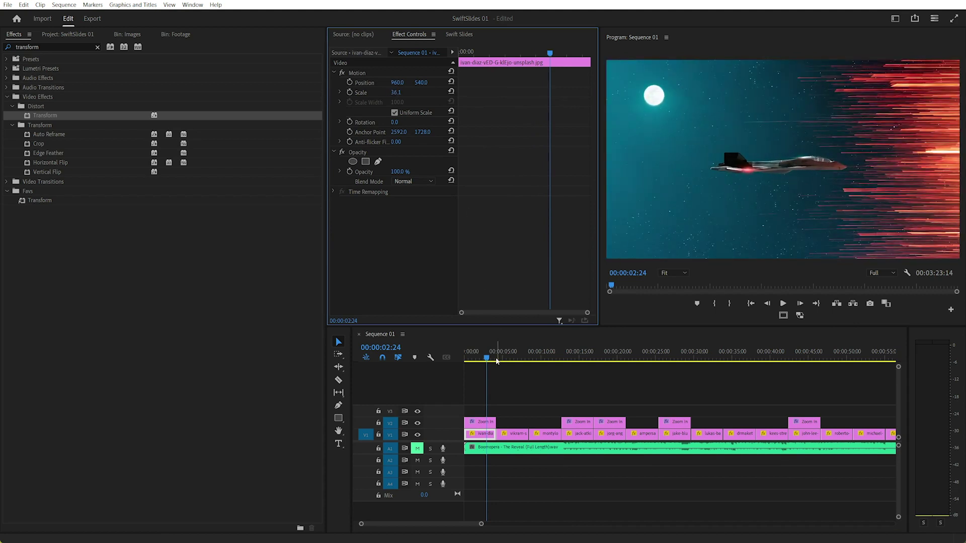
drag(497, 361, 418, 354)
drag(406, 95, 410, 95)
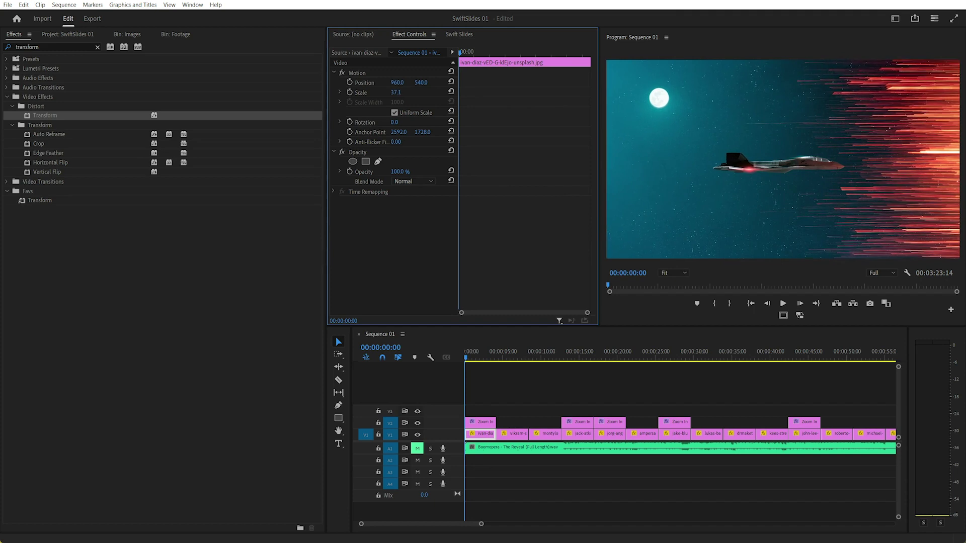
key(space)
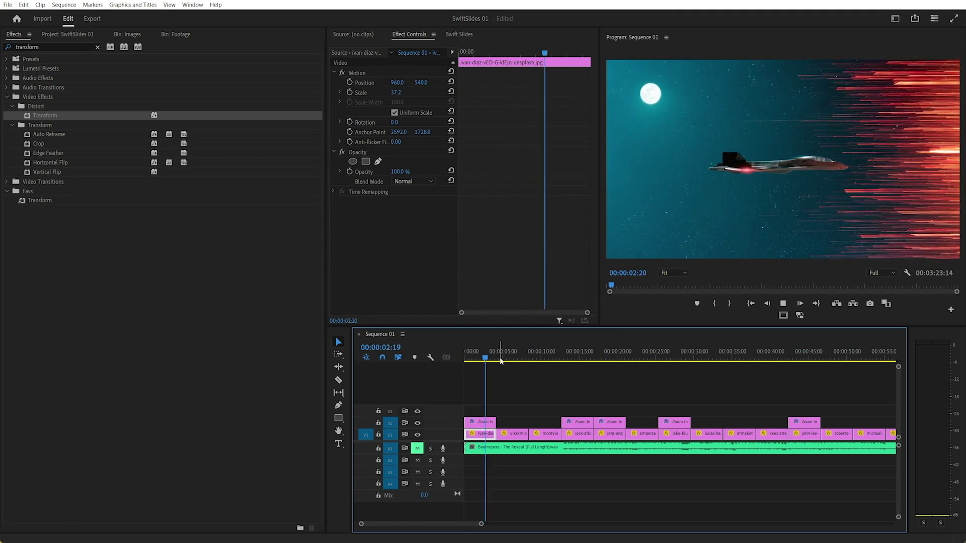
drag(501, 361, 482, 360)
Save the Zoom In layer's Transform effect as a reusable preset.
click(366, 203)
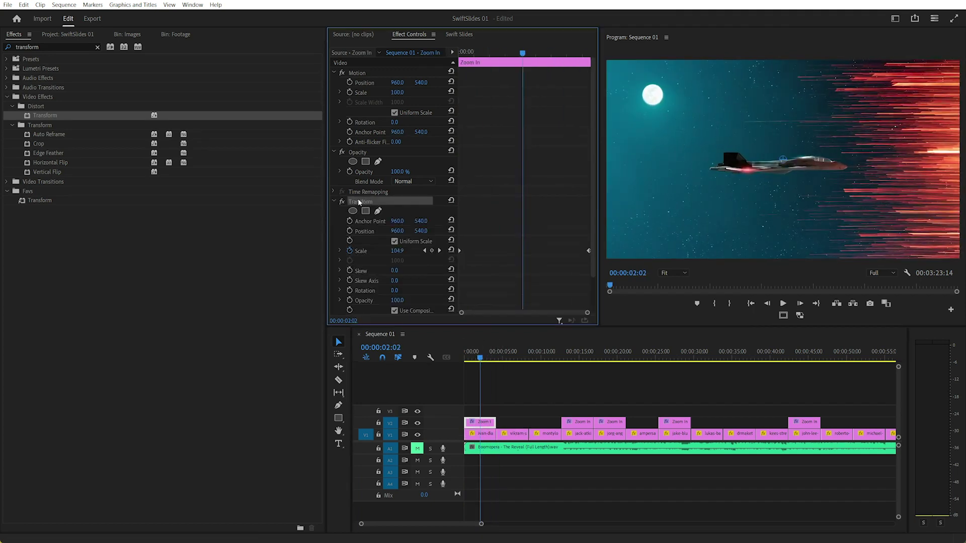
right_click(360, 203)
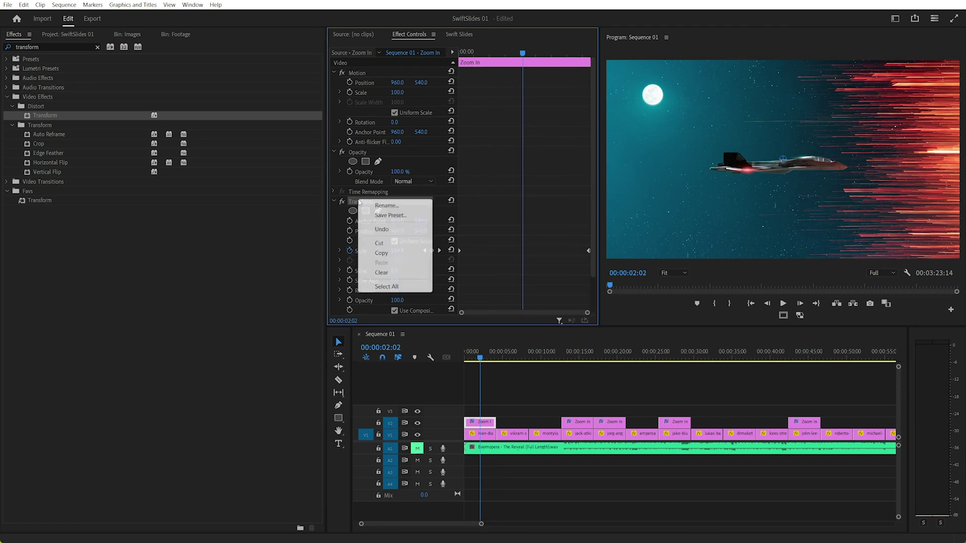
click(385, 216)
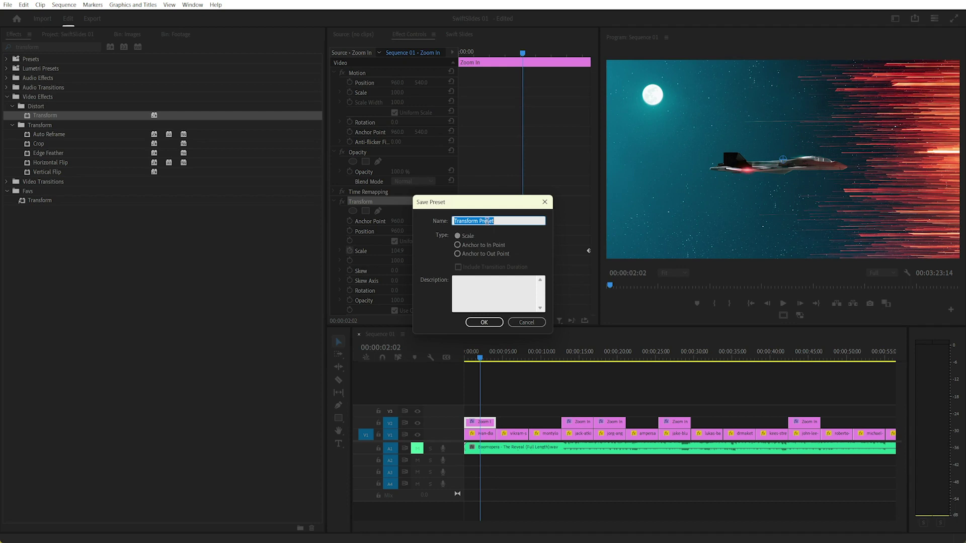
click(526, 323)
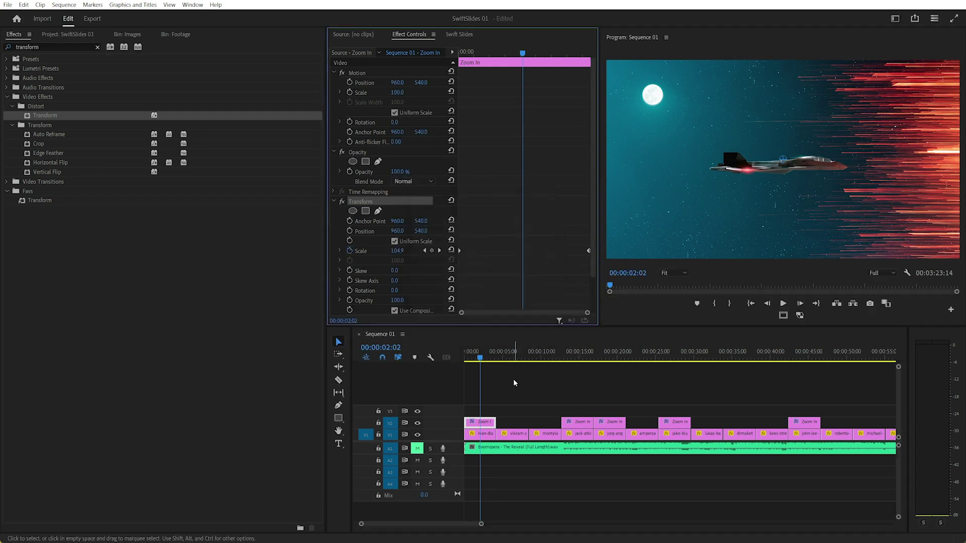
key(Left)
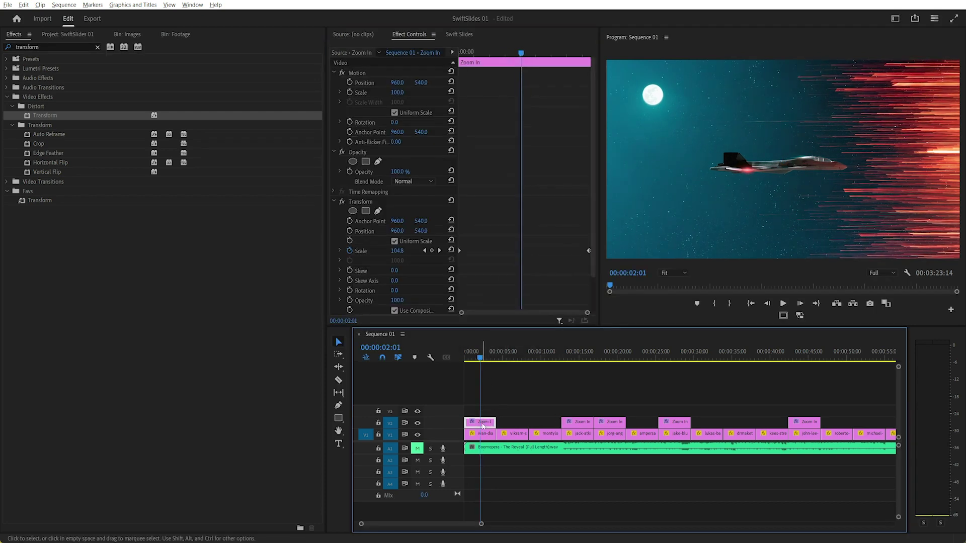
drag(482, 425, 99, 314)
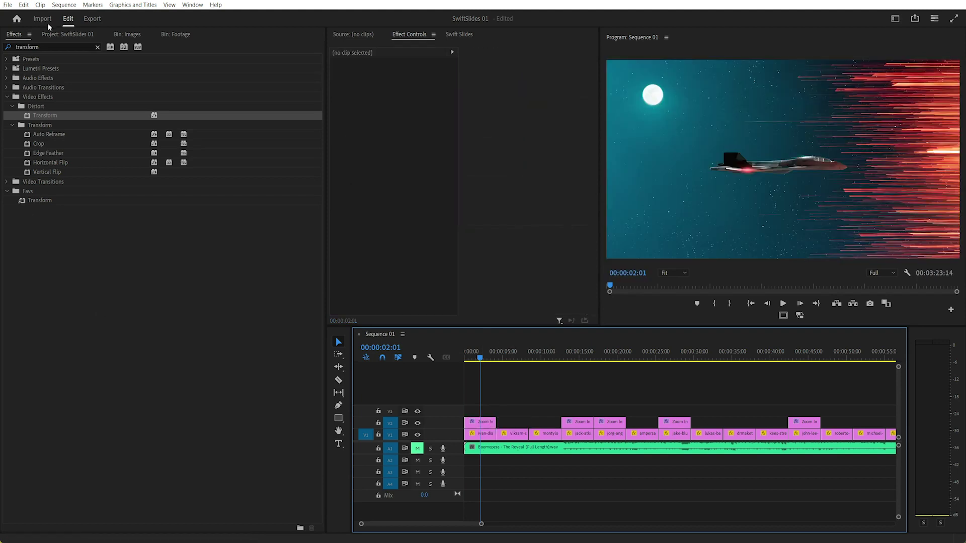
Duplicate the Zoom In layer in the Images bin and rename the copy 'Zoom Out'.
click(128, 34)
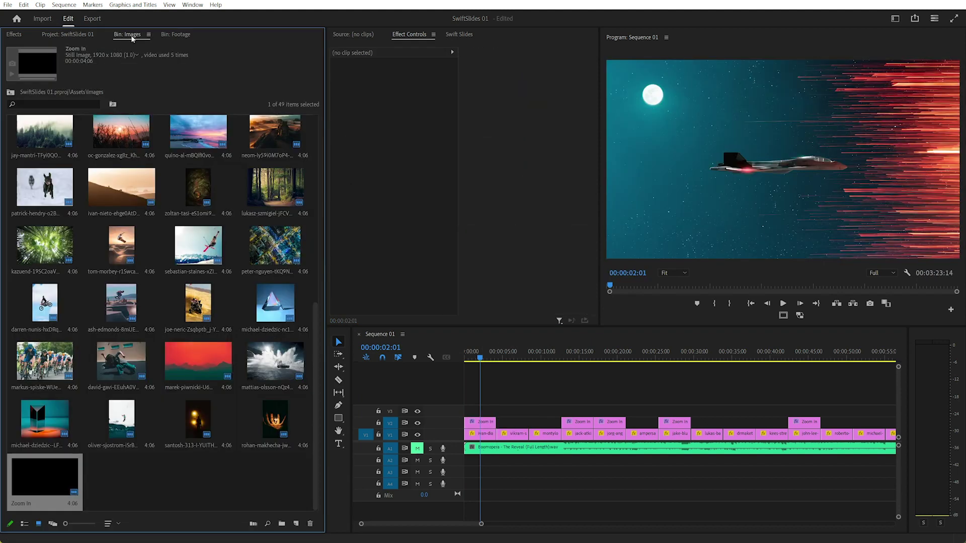
right_click(46, 480)
click(101, 85)
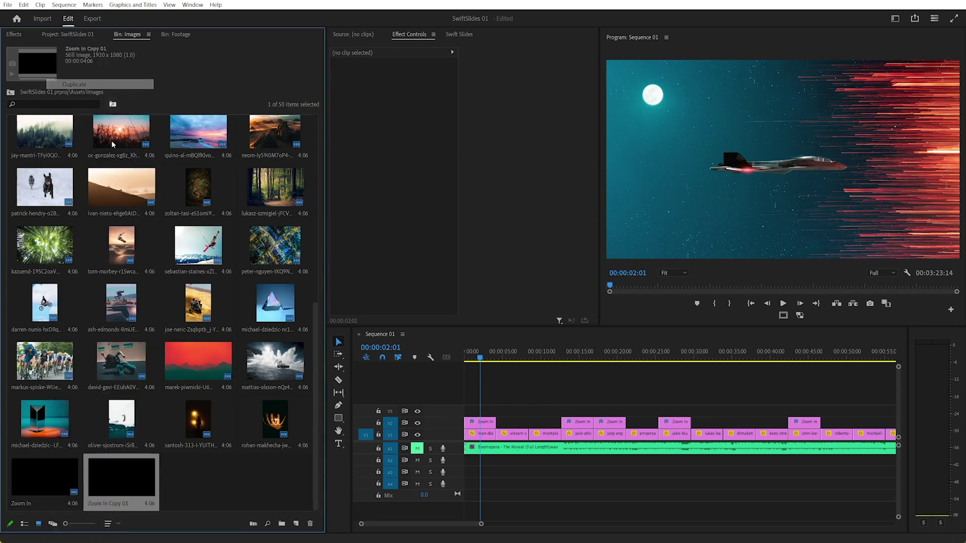
click(123, 502)
text(Z)
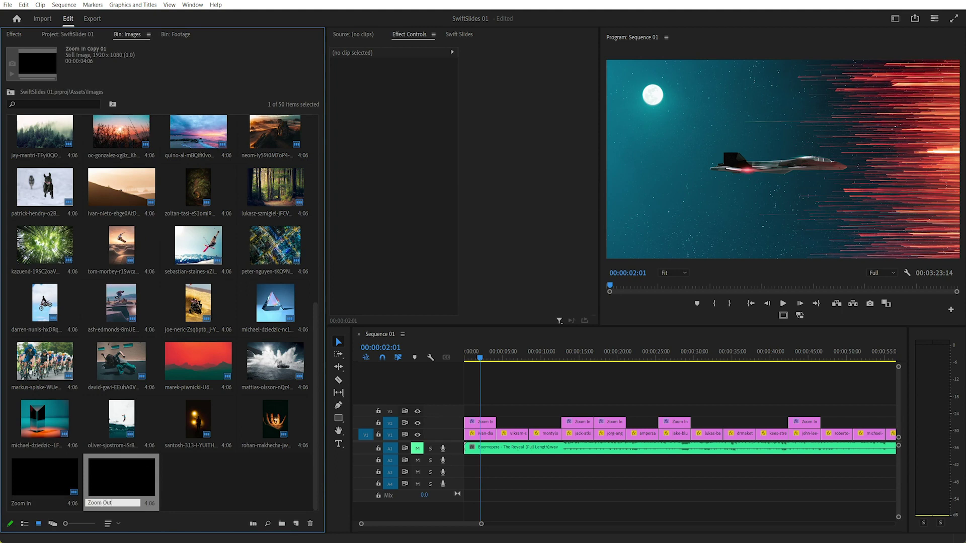
text(oom Out)
key(Return)
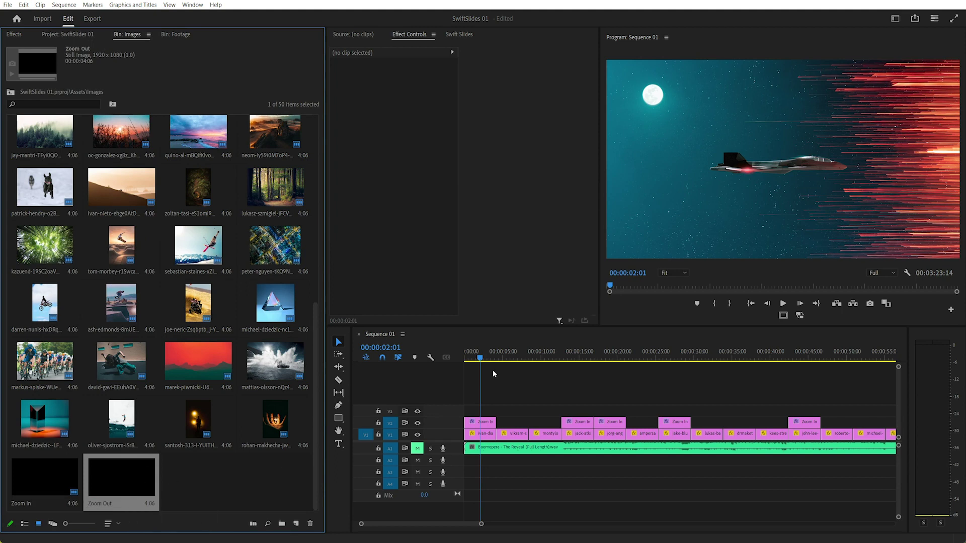
Place Zoom Out on track V3 around 0:04 and apply the Transform effect to it.
drag(151, 483, 512, 410)
click(508, 358)
click(512, 410)
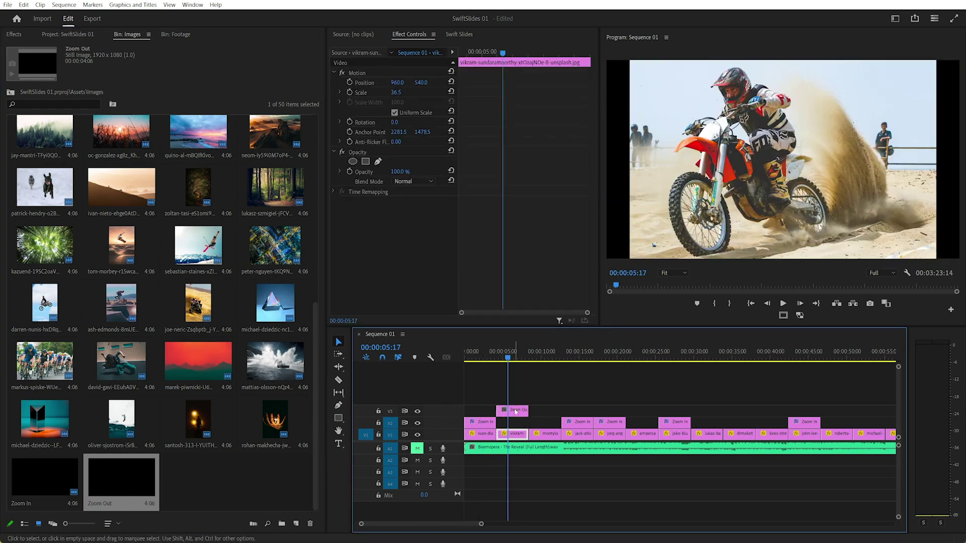
right_click(385, 247)
key(Escape)
click(15, 34)
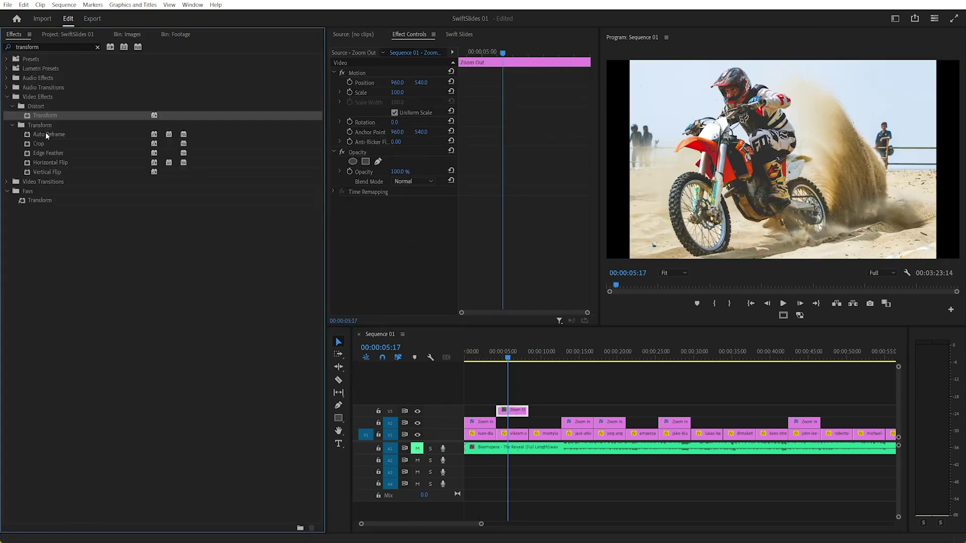
drag(47, 115, 512, 410)
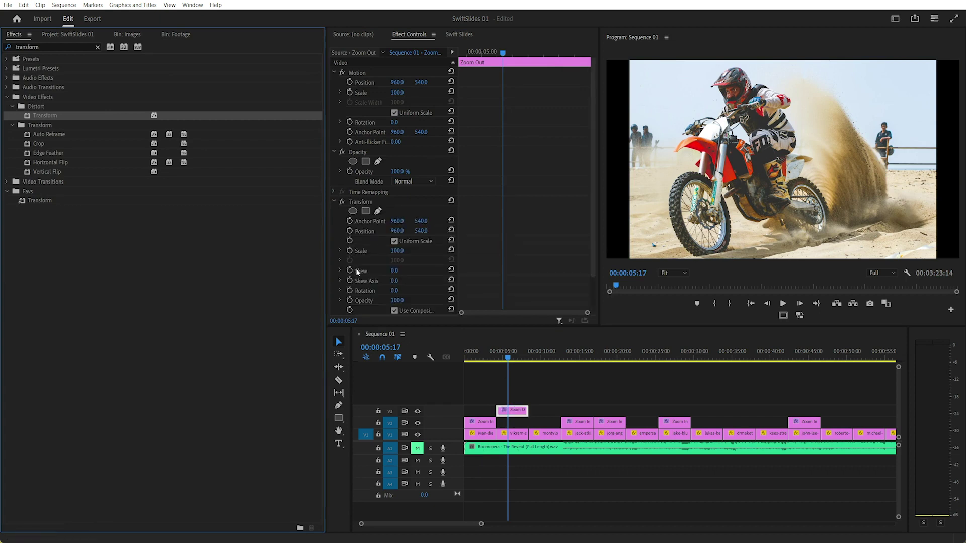
Keyframe the Transform Scale with a starting value of 110.
click(349, 251)
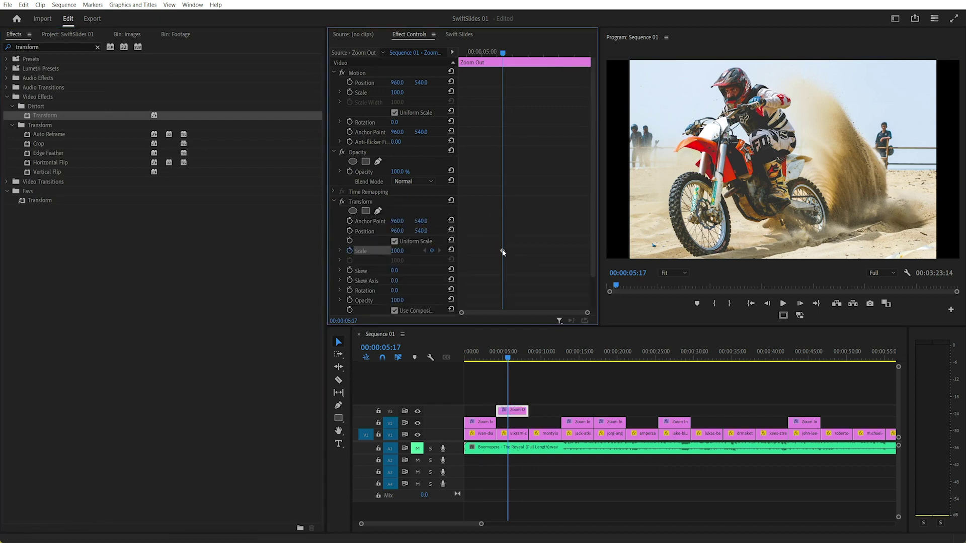
drag(502, 252, 492, 252)
click(397, 251)
text(110)
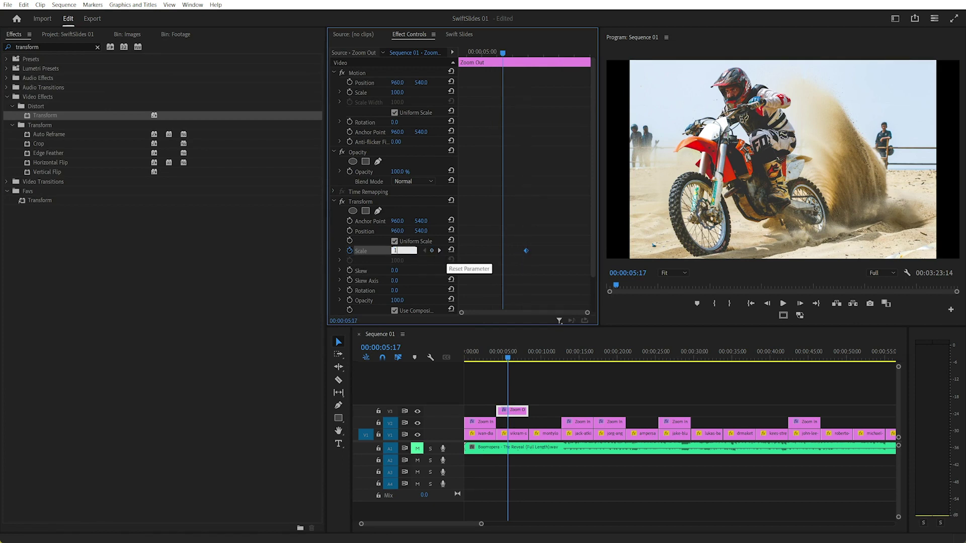
key(Return)
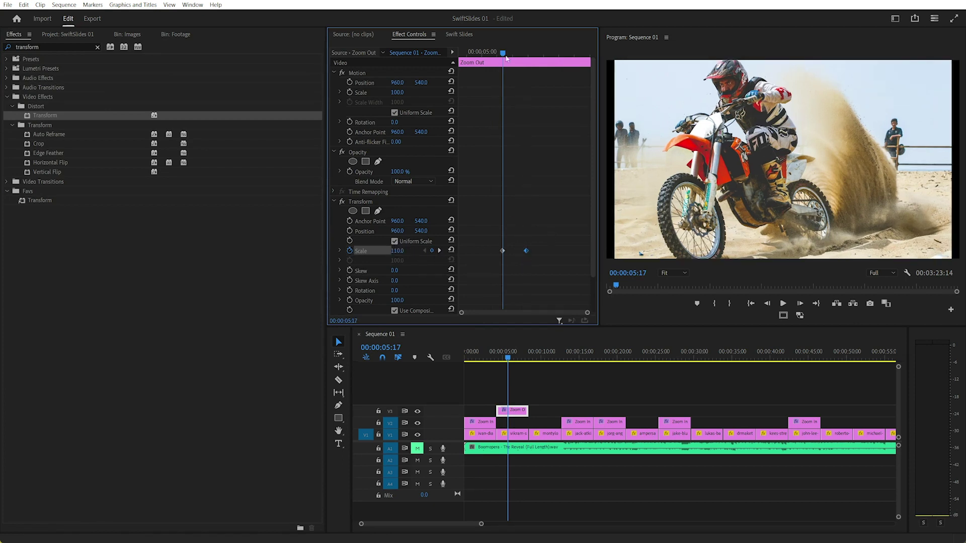
mouse_move(506, 57)
mouse_down()
mouse_move(519, 56)
mouse_move(501, 65)
mouse_move(517, 66)
mouse_up()
Move the ending Scale keyframe (100) later and reselect the Zoom Out clip.
drag(505, 250, 598, 253)
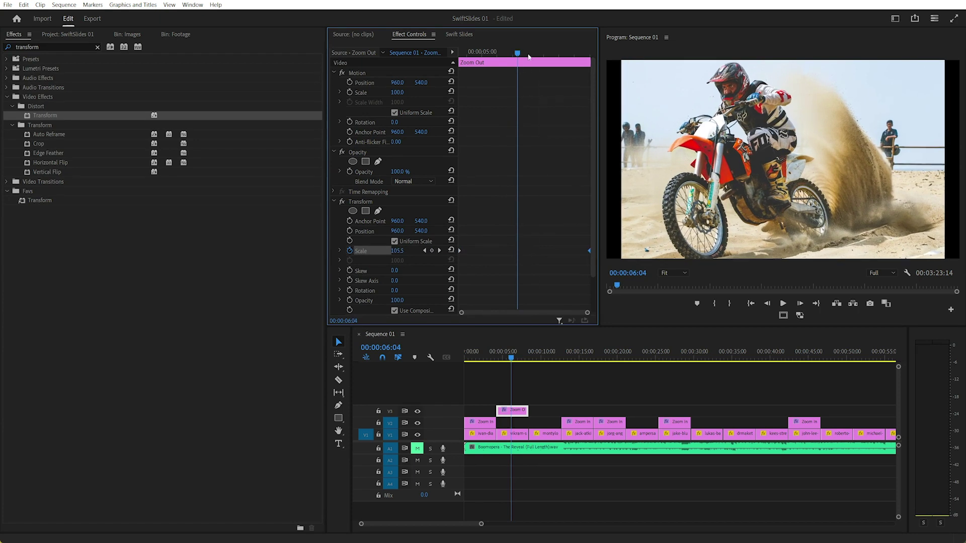
key(Down)
key(Down)
key(Down)
key(Down)
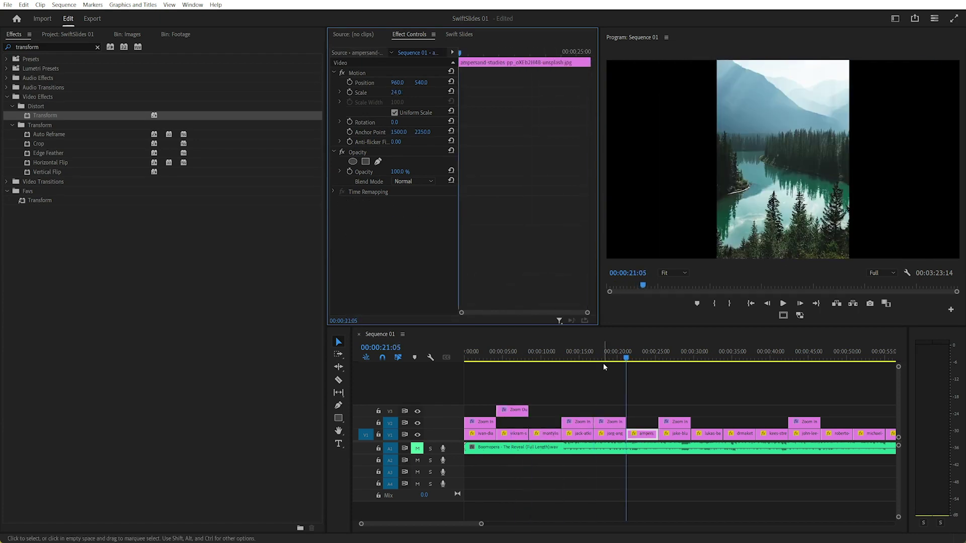
drag(604, 363, 518, 362)
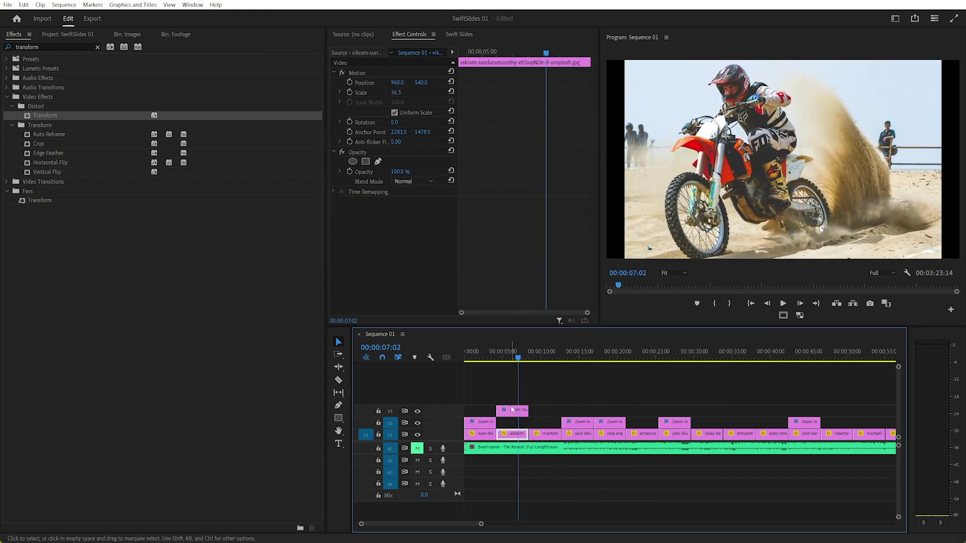
click(512, 410)
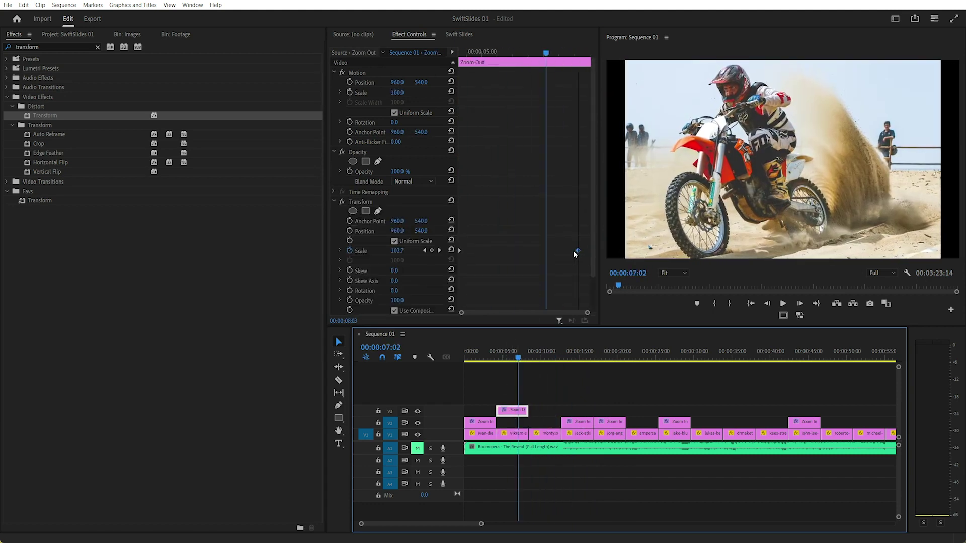
click(588, 251)
Fit and zoom the timeline, then undo so the Zoom Out layer returns to V2.
click(535, 385)
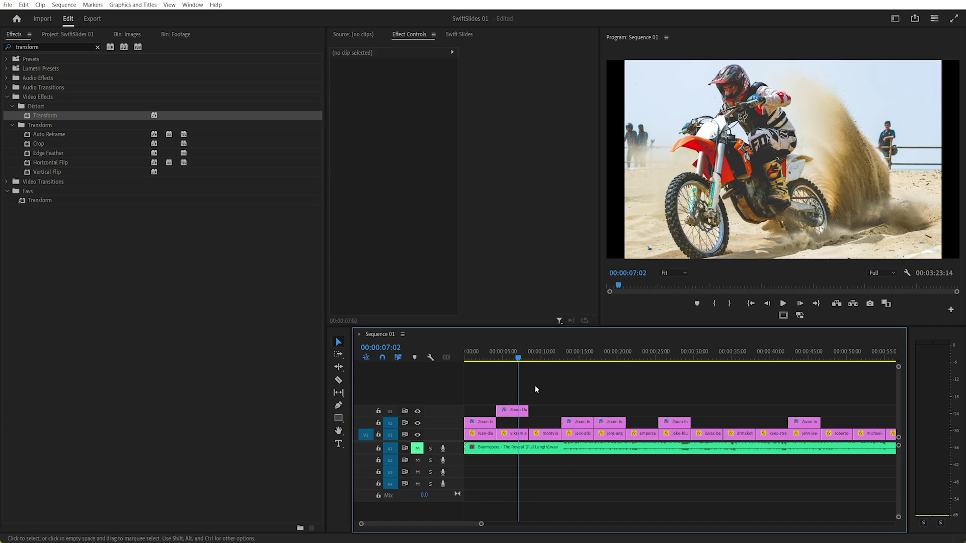
key(backslash)
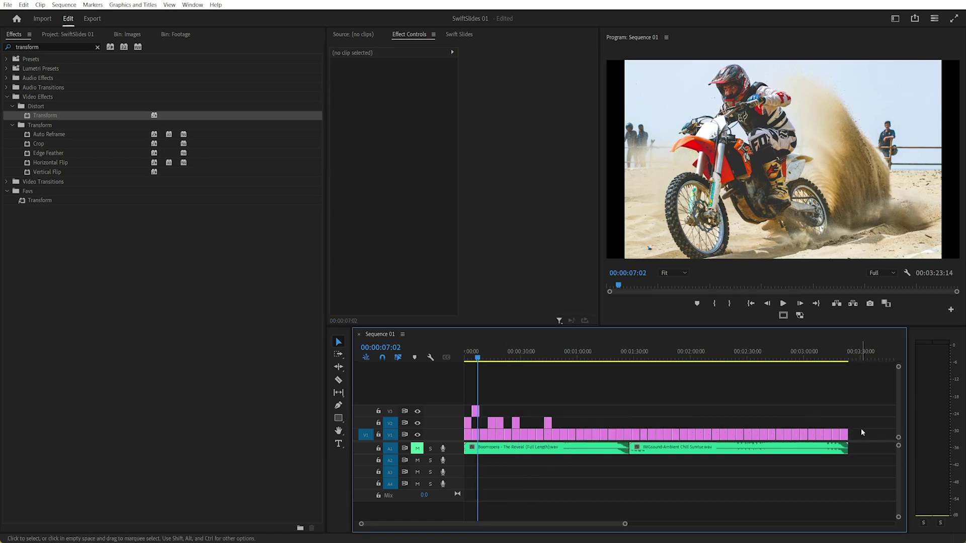
drag(862, 428, 456, 437)
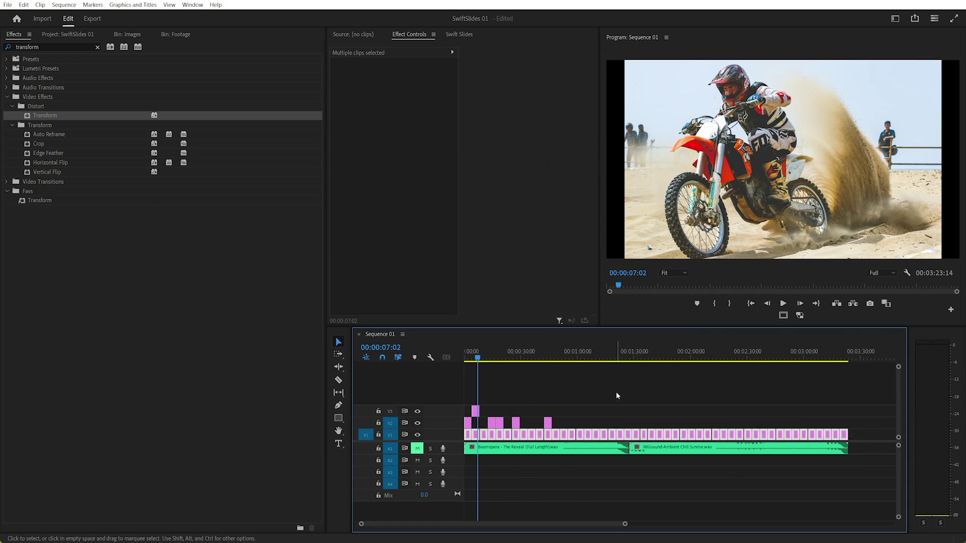
click(595, 389)
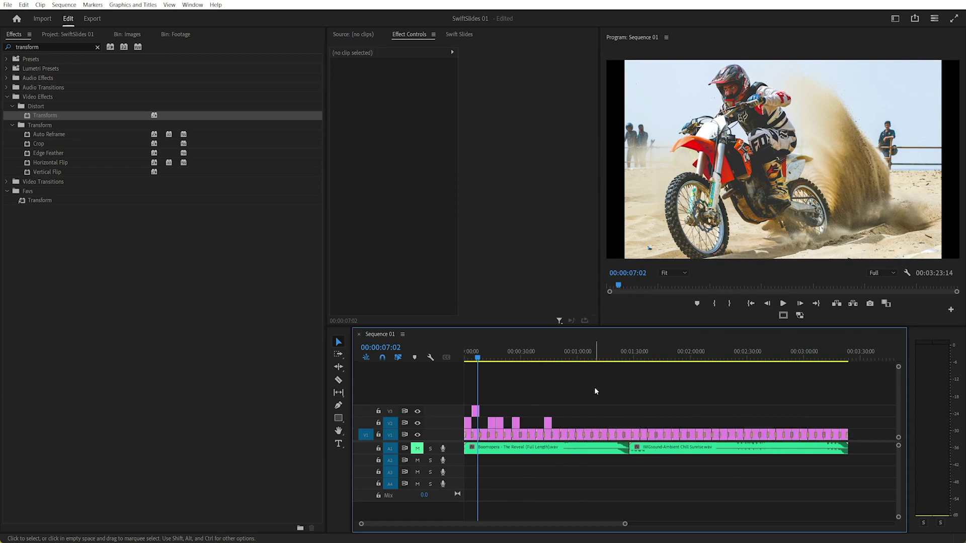
key(=)
key(=)
key(=)
key(=)
drag(697, 352, 717, 352)
key(ctrl+z)
key(ctrl+z)
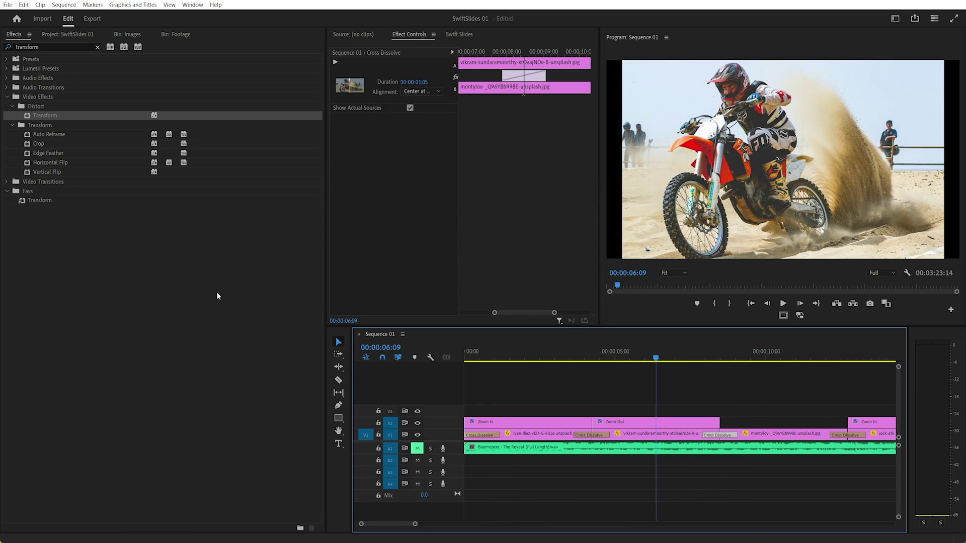
Make Dip to White from the Dissolve transitions the default transition.
click(98, 47)
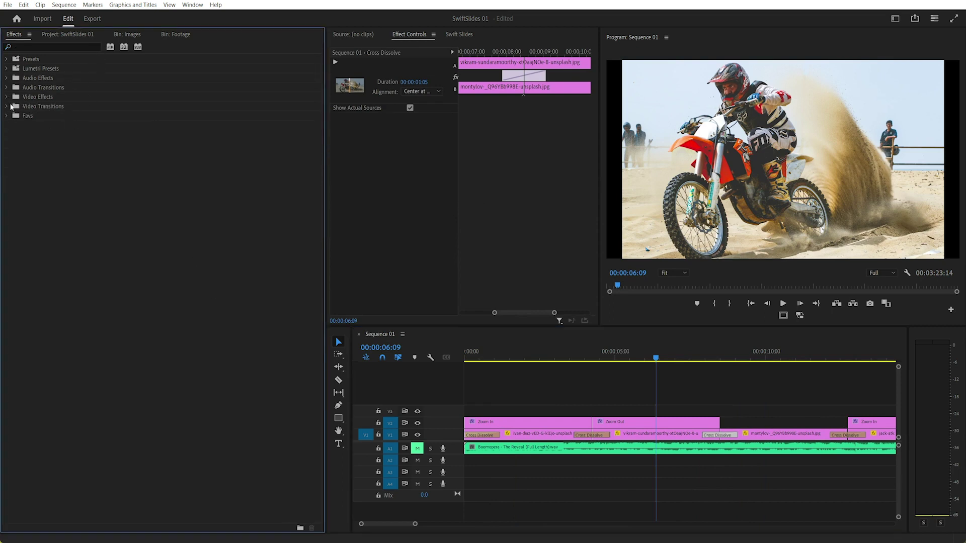
click(7, 106)
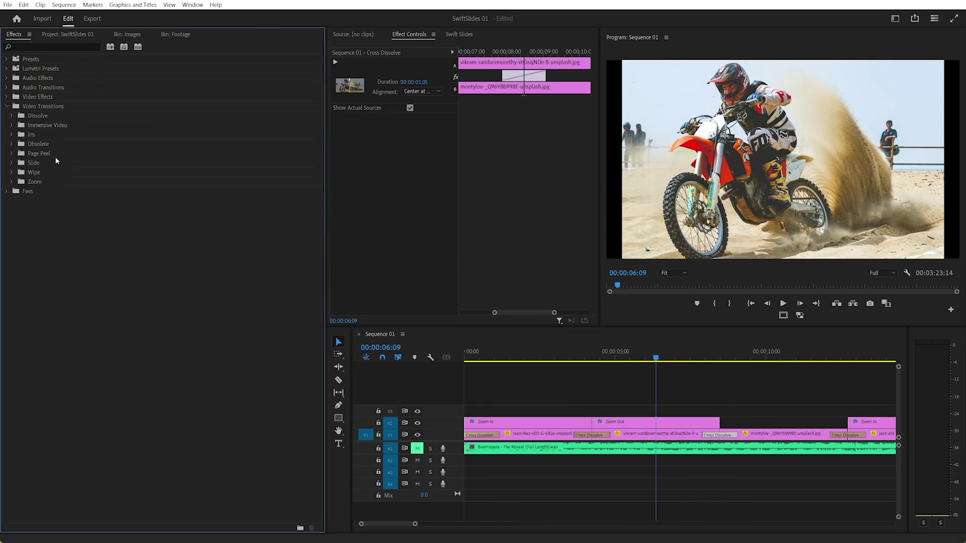
click(12, 116)
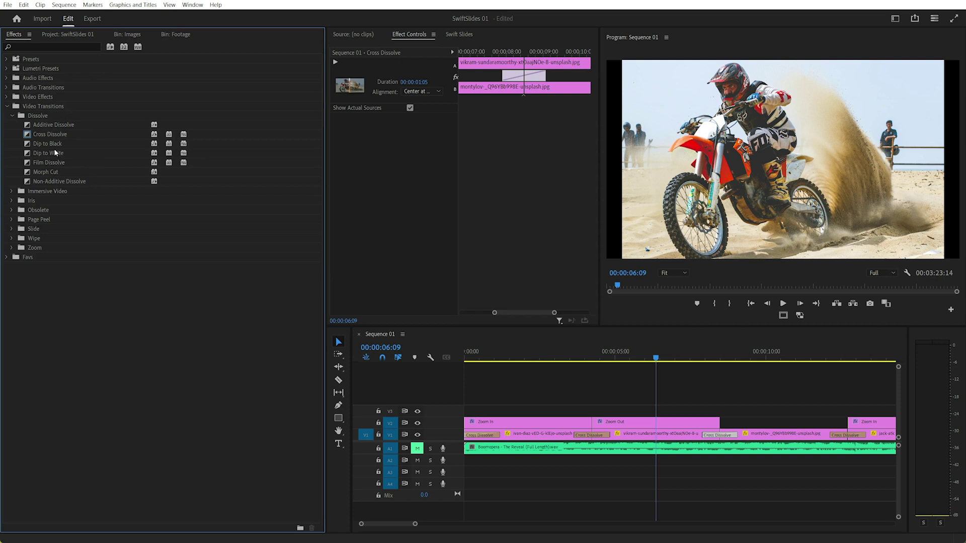
click(52, 151)
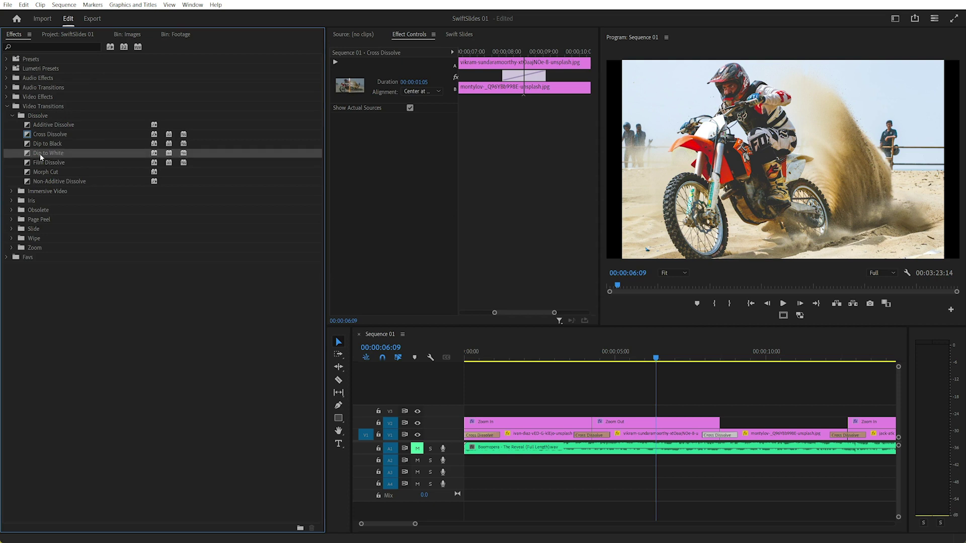
right_click(38, 155)
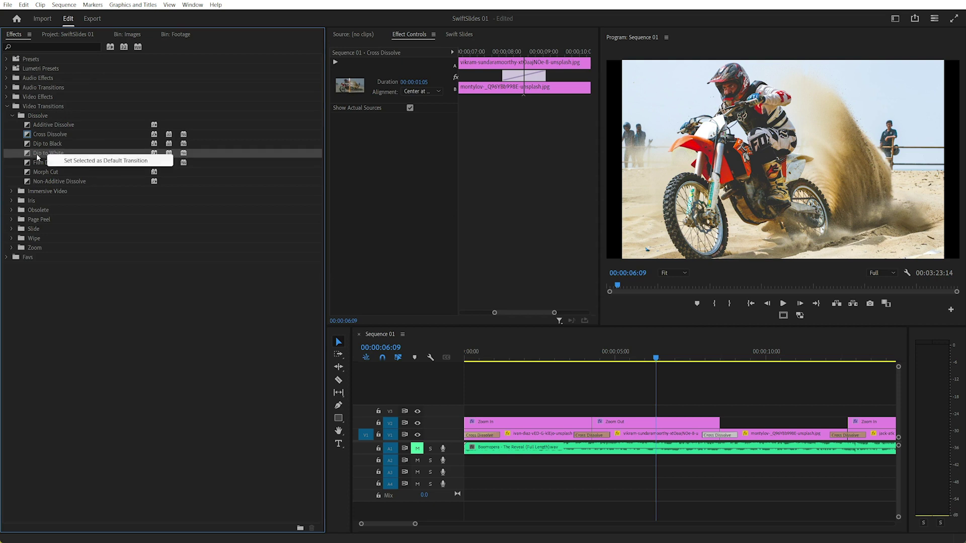
click(90, 162)
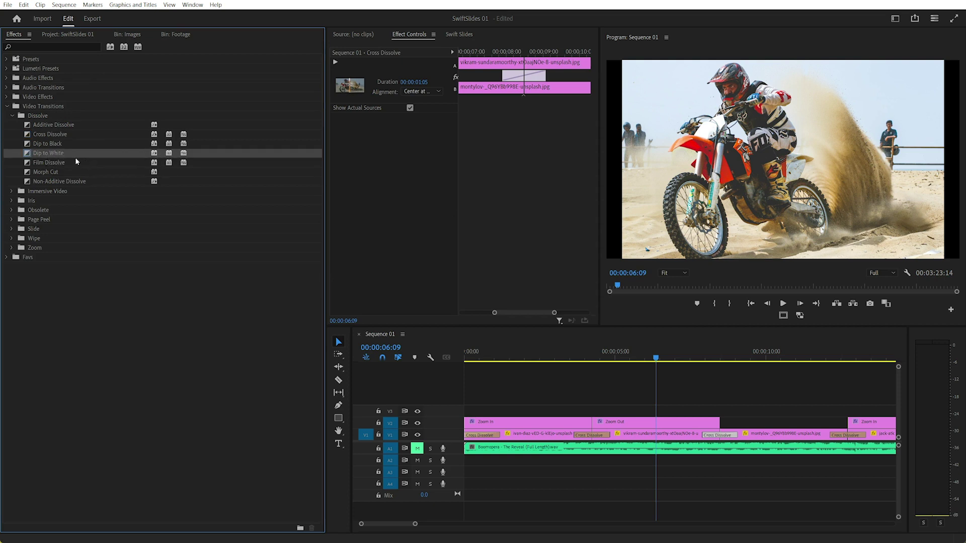
Inspect the V1 image clips and the Zoom Out and Zoom In layers while scrubbing.
click(743, 392)
key(backslash)
click(670, 437)
shift+click(513, 436)
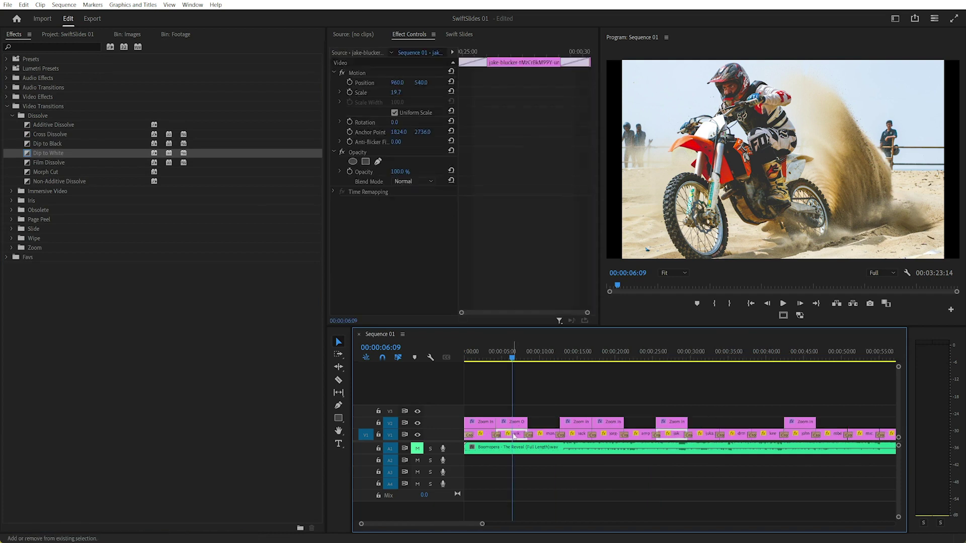
shift+click(580, 437)
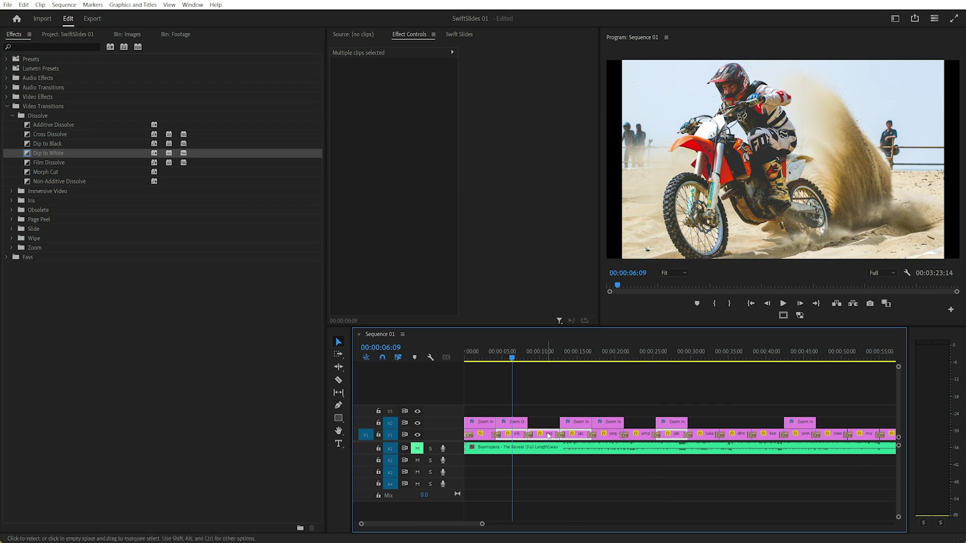
click(554, 395)
click(514, 421)
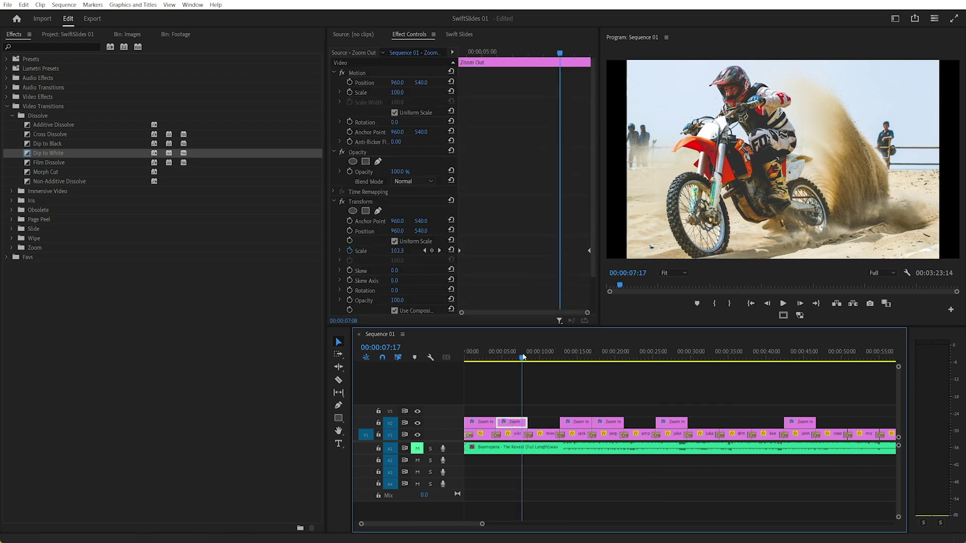
drag(512, 358, 651, 438)
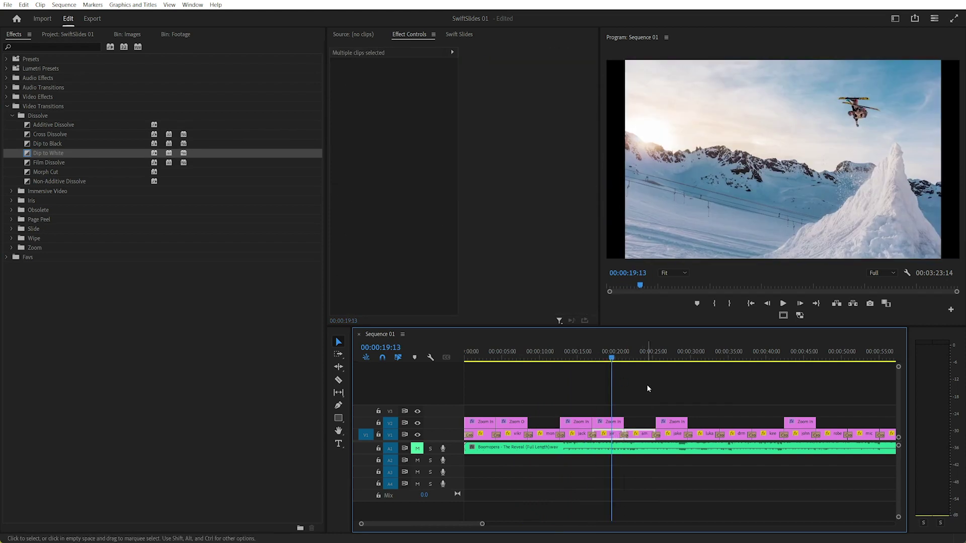
click(615, 349)
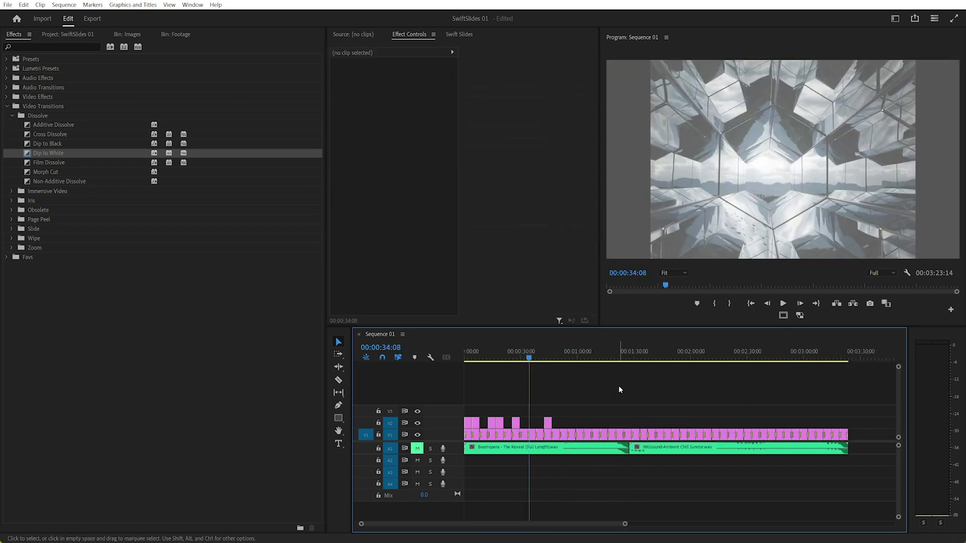
Place the snowy mountain-tops footage from the Footage bin on V2 near 1:25.
key(shift+1)
click(129, 34)
click(178, 34)
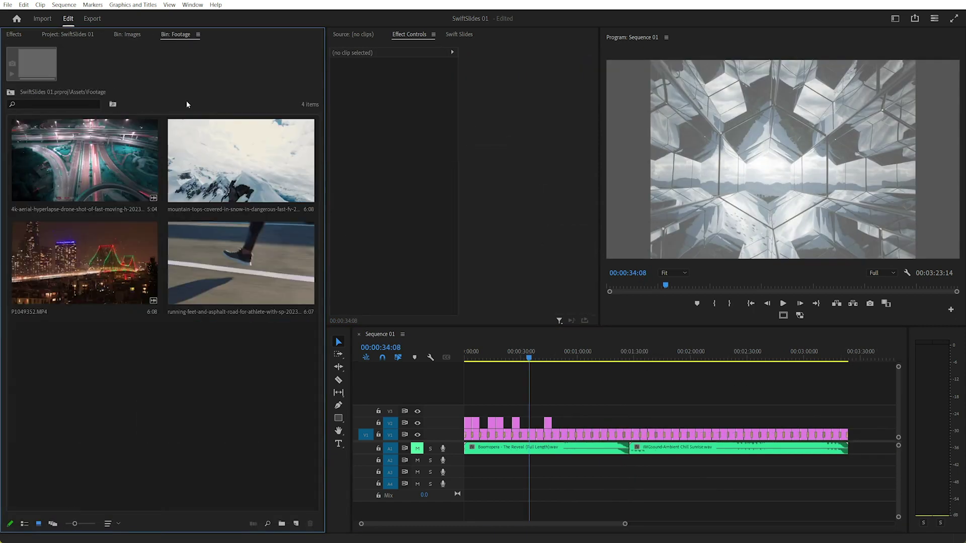
click(288, 212)
drag(238, 181, 626, 429)
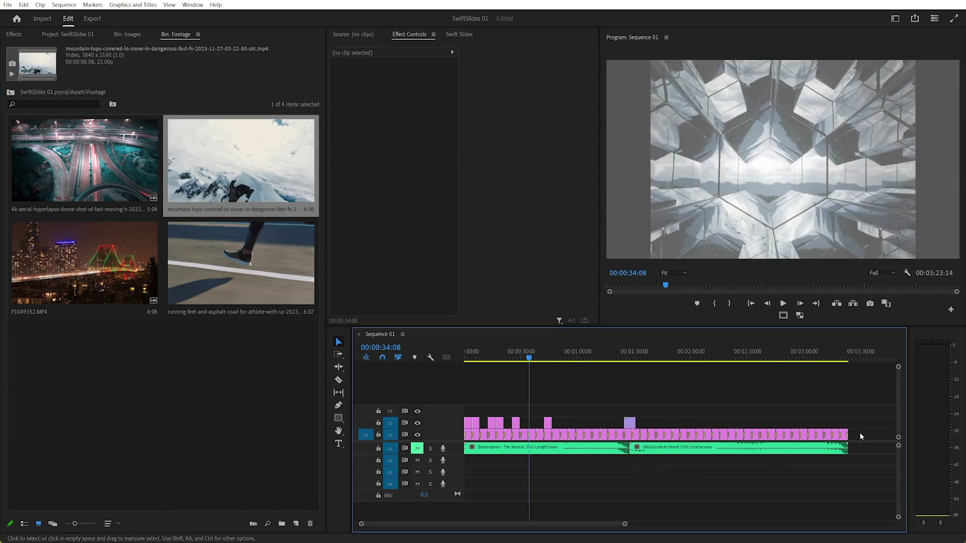
Shift the later V1 images about four seconds right and check the mountain-tops clip's scale.
click(628, 435)
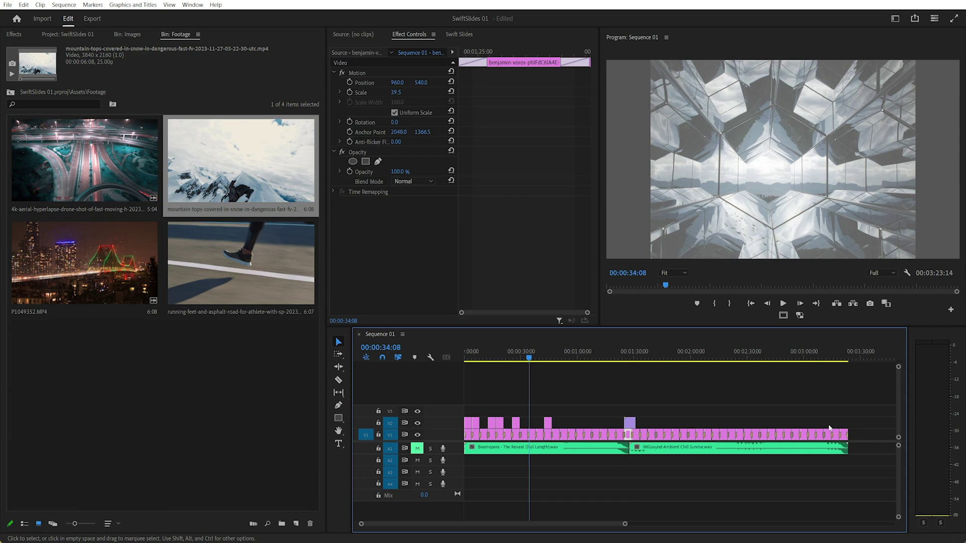
drag(825, 435, 646, 440)
click(672, 395)
mouse_move(845, 352)
mouse_down()
mouse_move(853, 355)
mouse_move(834, 359)
mouse_up()
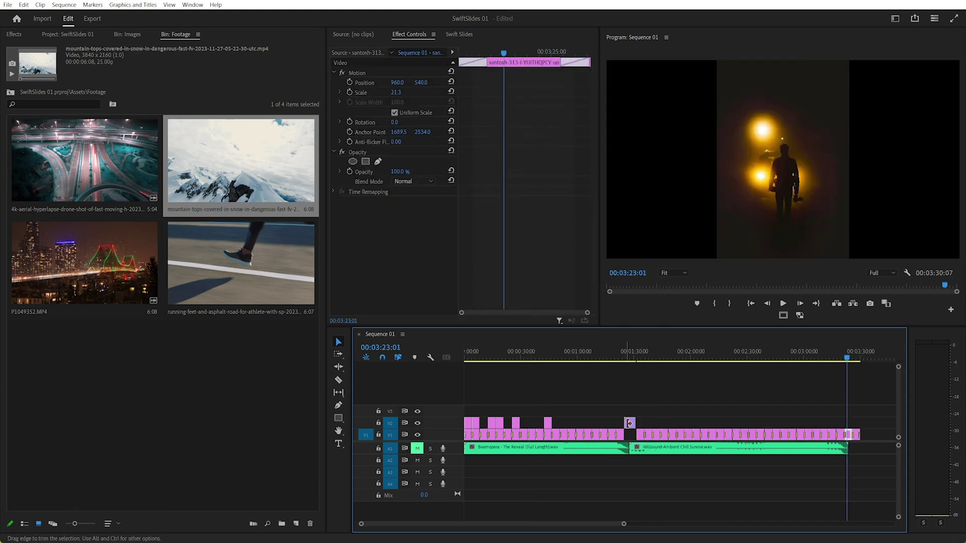
click(630, 423)
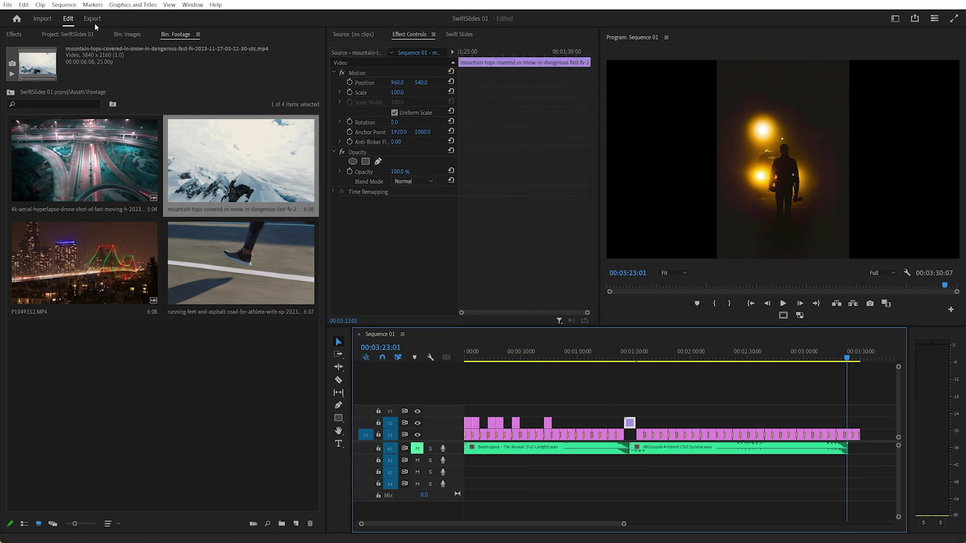
click(127, 34)
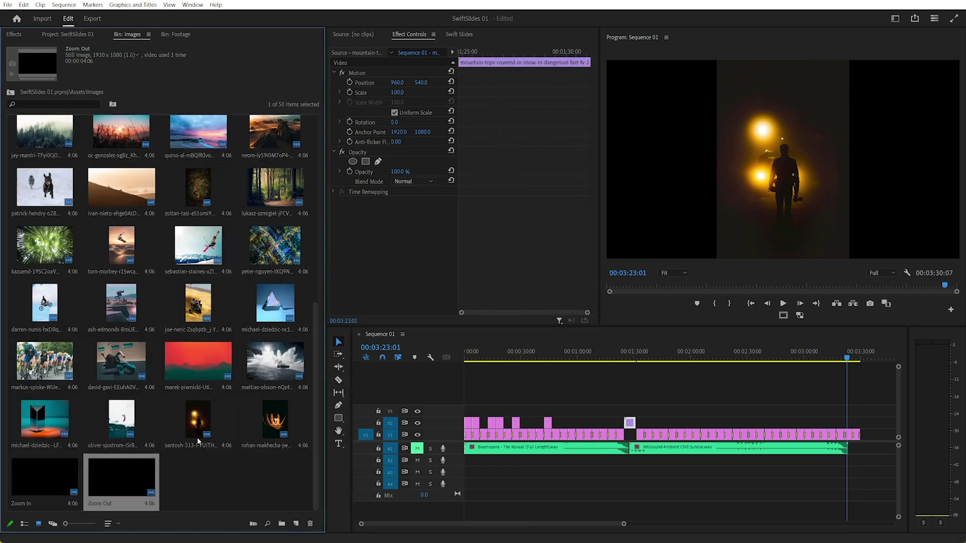
Lock audio tracks A1 and A2 and mark Percussion.wav's beats during playback.
click(506, 406)
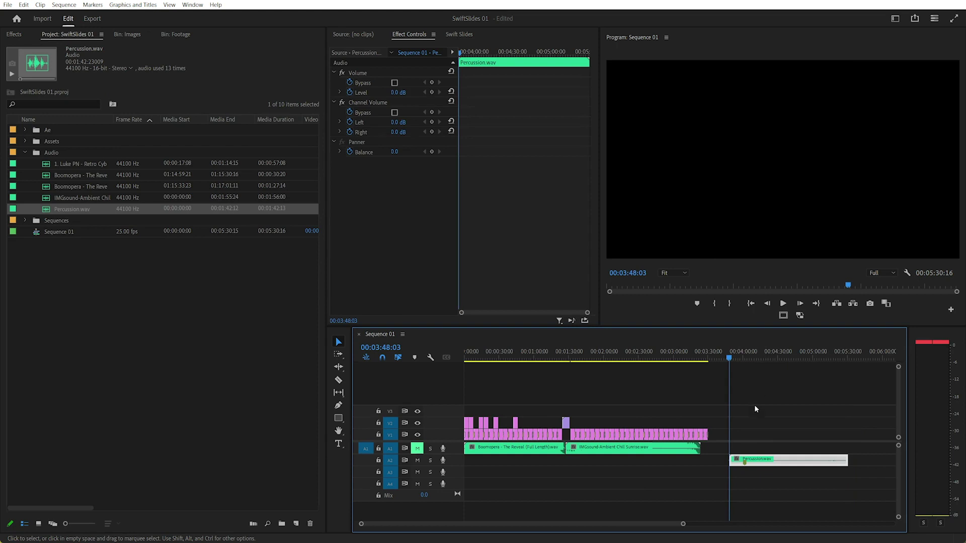
click(739, 366)
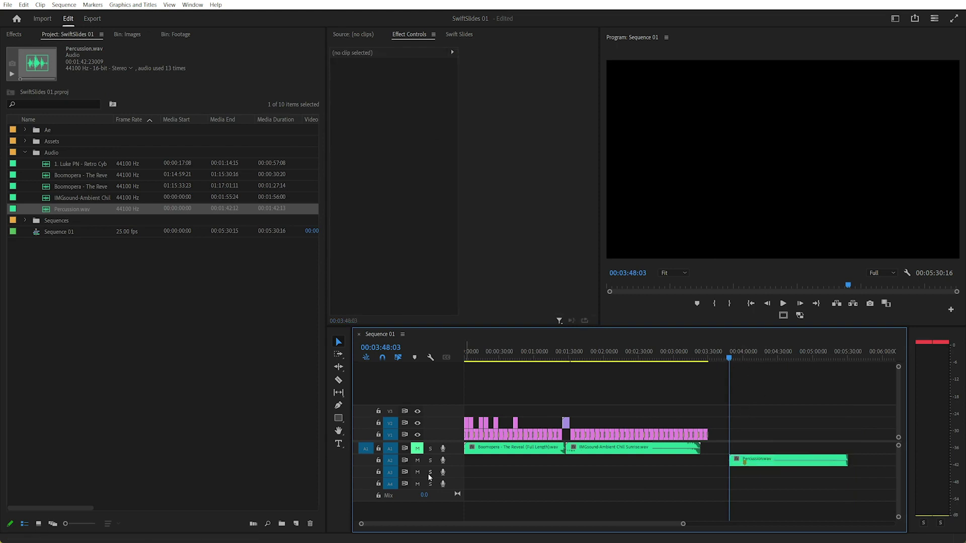
click(378, 459)
click(378, 449)
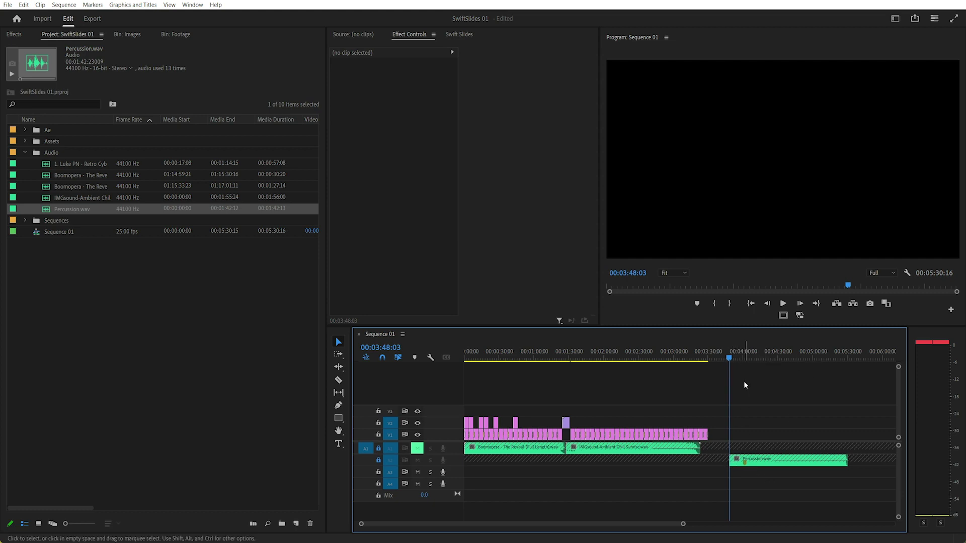
key(space)
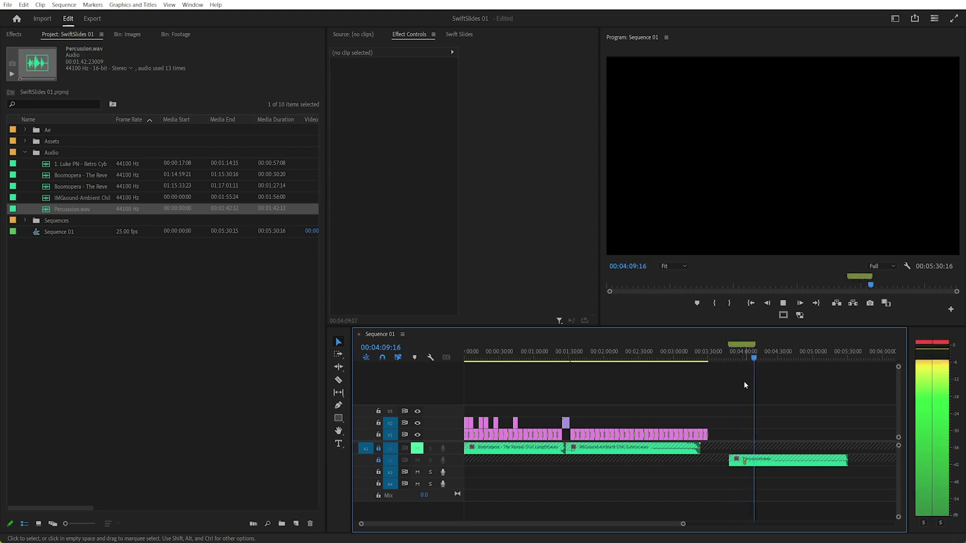
key(space)
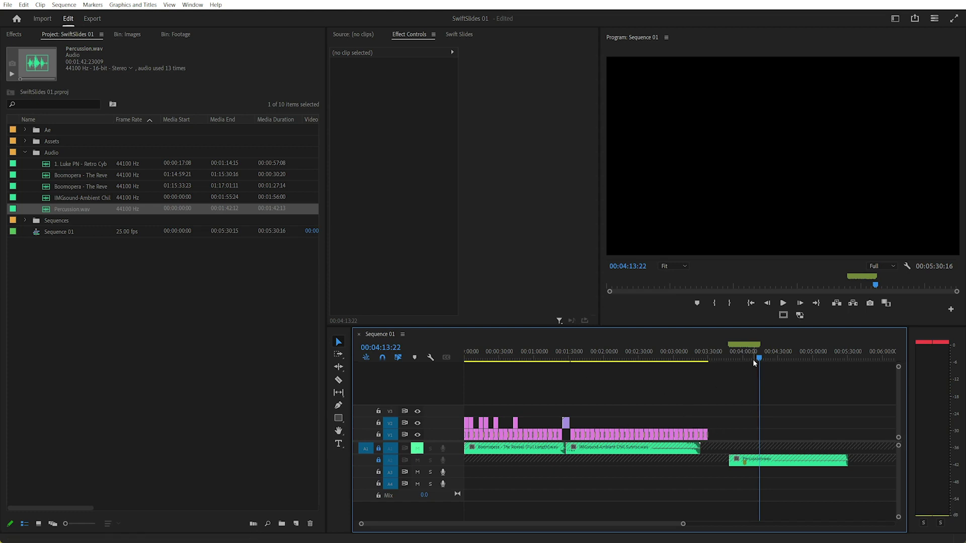
Zoom in around 3:56–4:05 and play back to check the beat markers.
scroll(752, 359, up, 6)
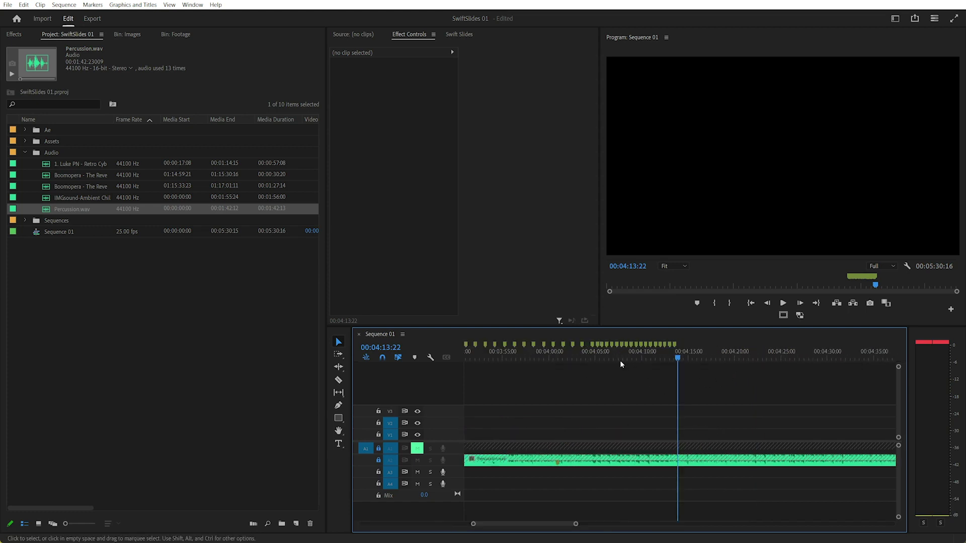
click(596, 361)
scroll(649, 360, up, 3)
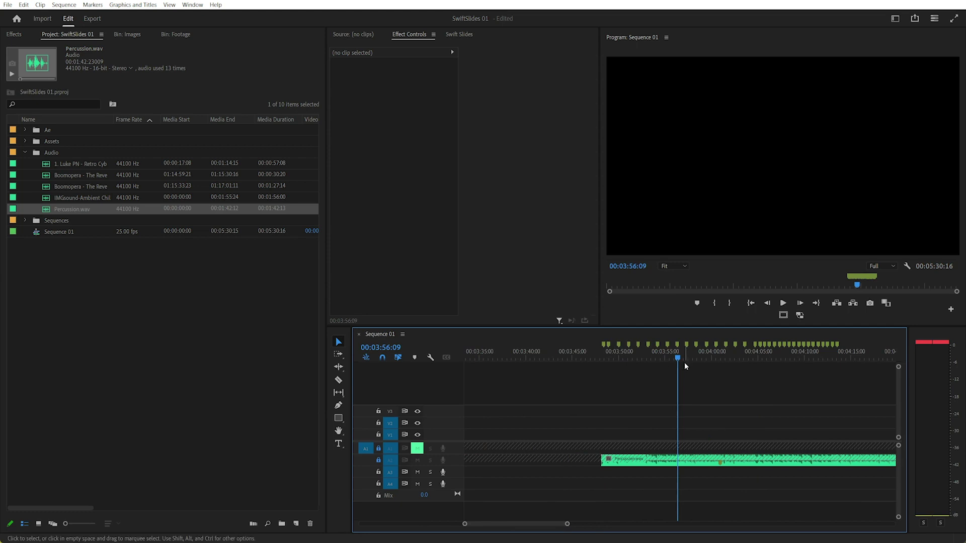
click(750, 359)
click(747, 361)
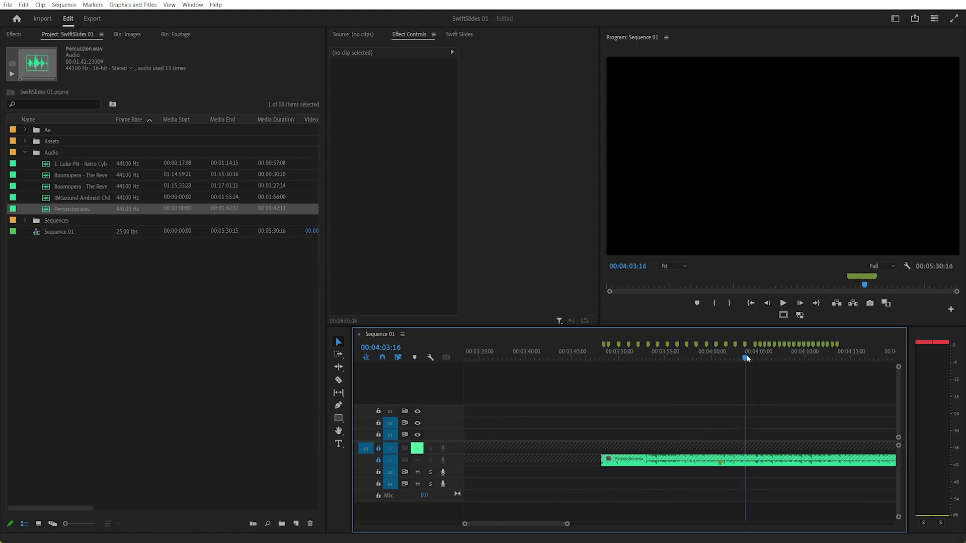
key(space)
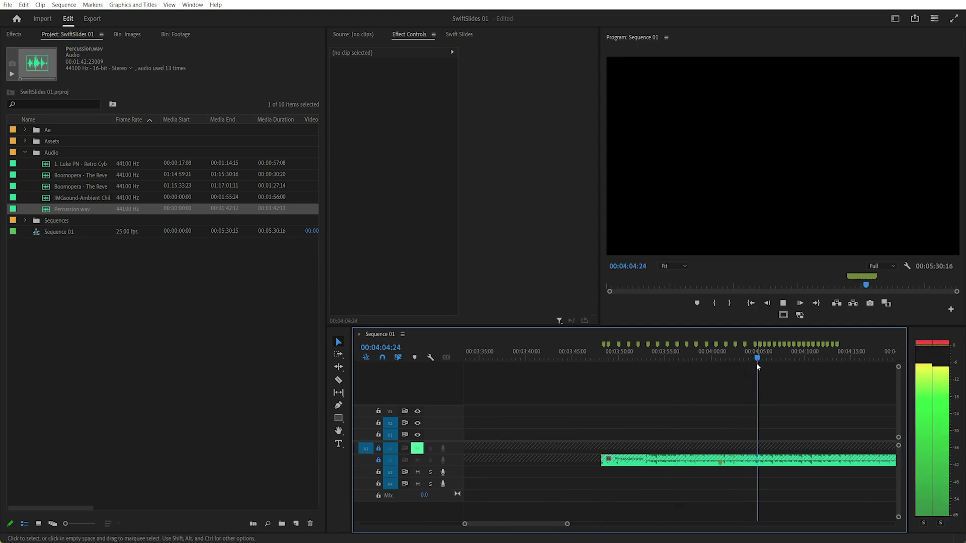
key(space)
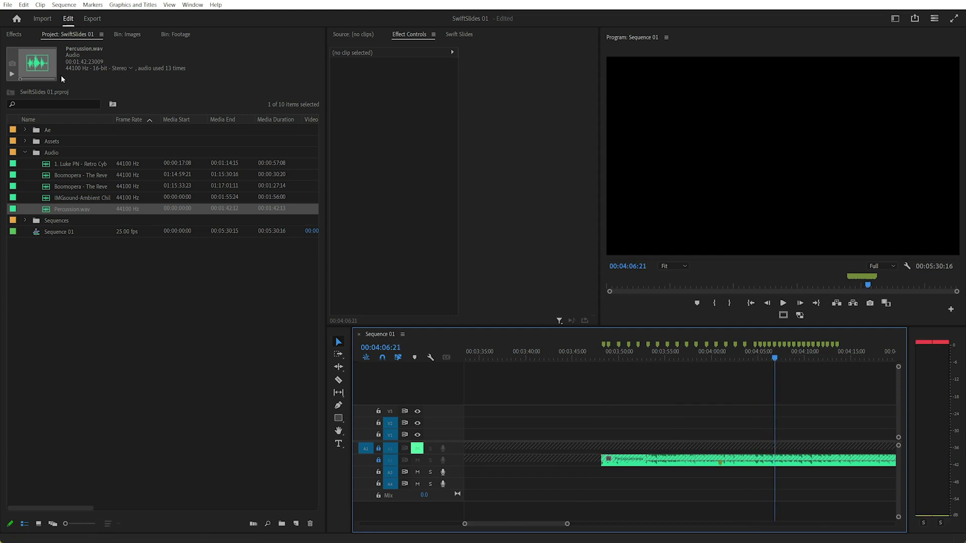
Select 19 images in the Images bin and park the playhead at the Percussion clip start.
click(127, 35)
click(46, 137)
scroll(132, 271, up, 6)
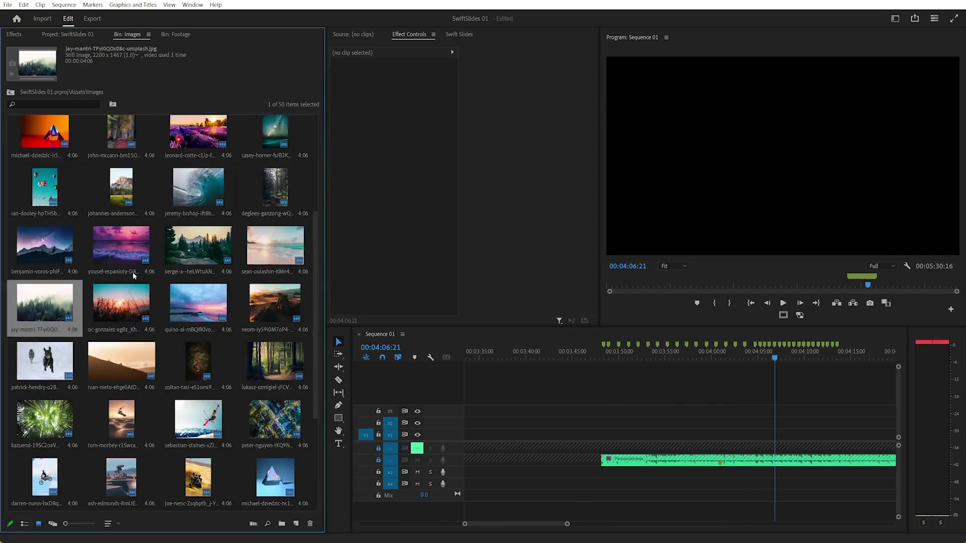
click(53, 204)
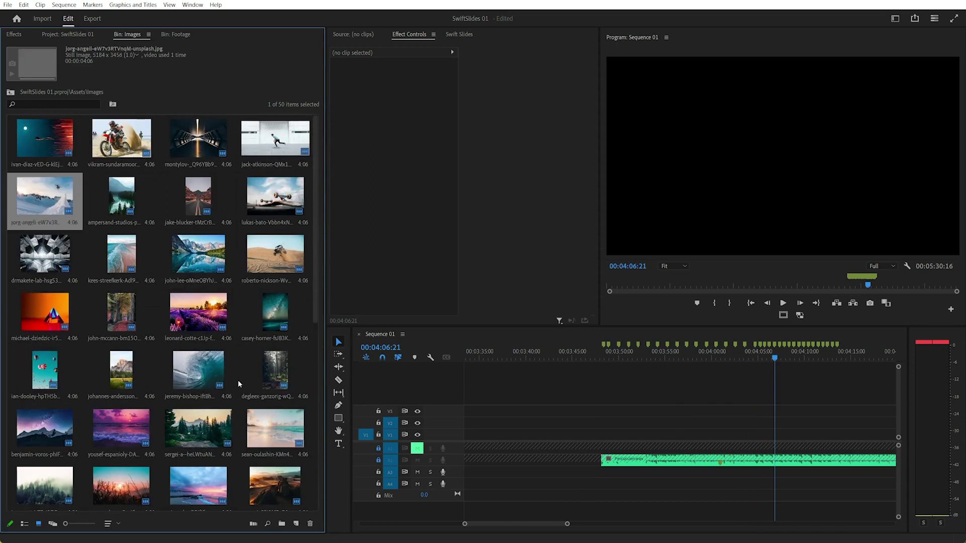
shift+click(199, 429)
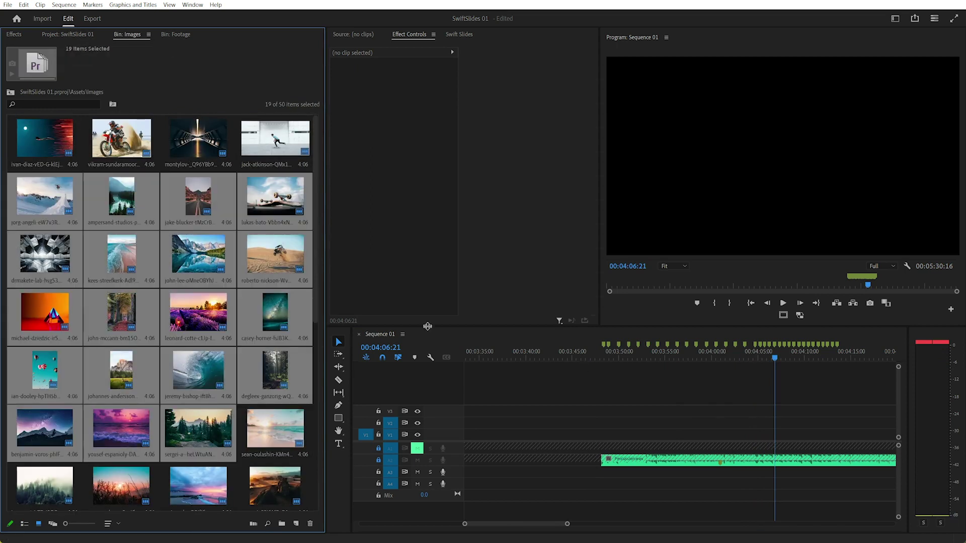
click(597, 355)
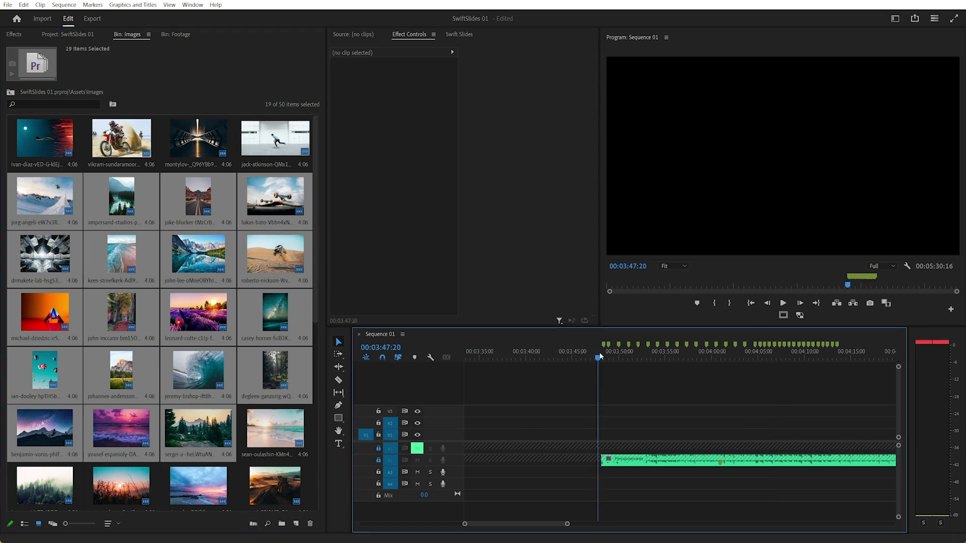
Run Automate to Sequence with Selection Order and At Unnumbered Markers placement.
click(254, 524)
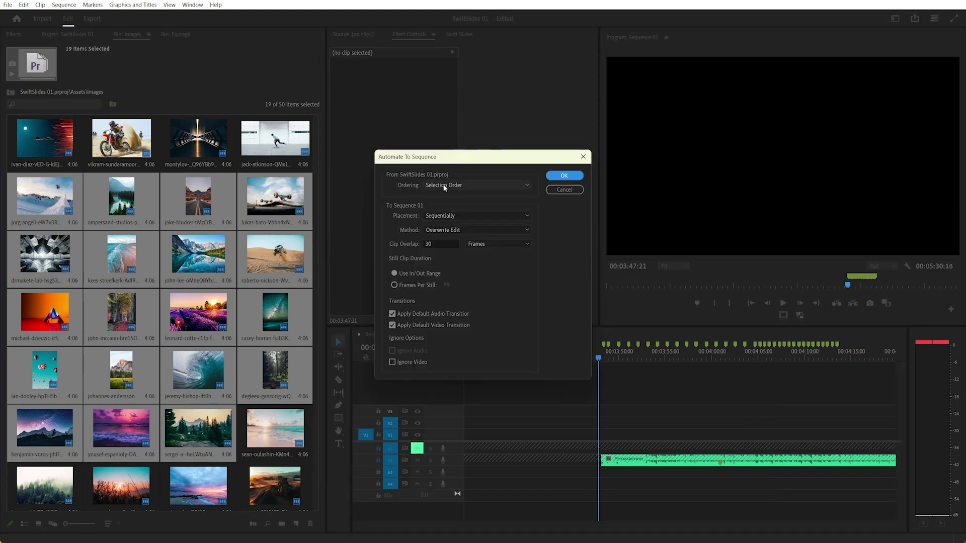
click(481, 182)
click(479, 185)
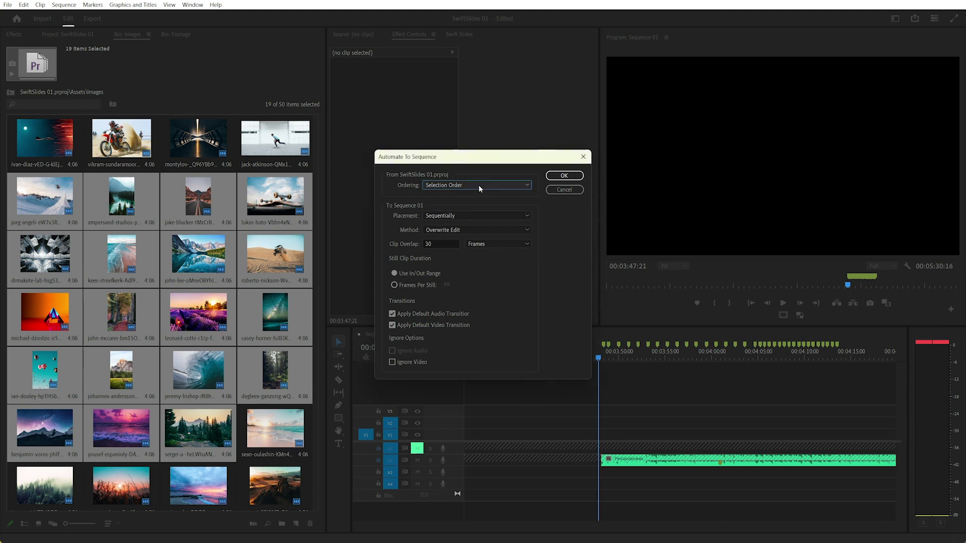
click(447, 216)
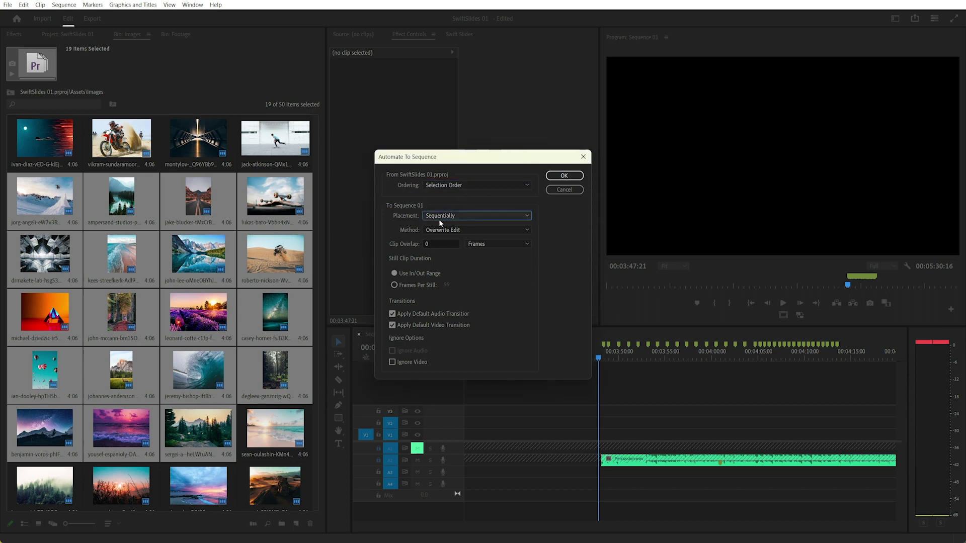
click(455, 216)
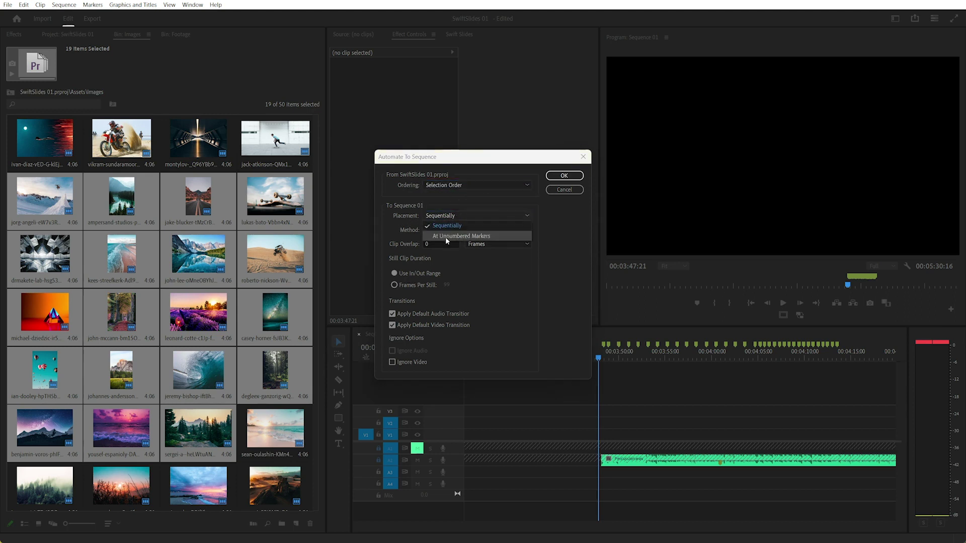
click(488, 235)
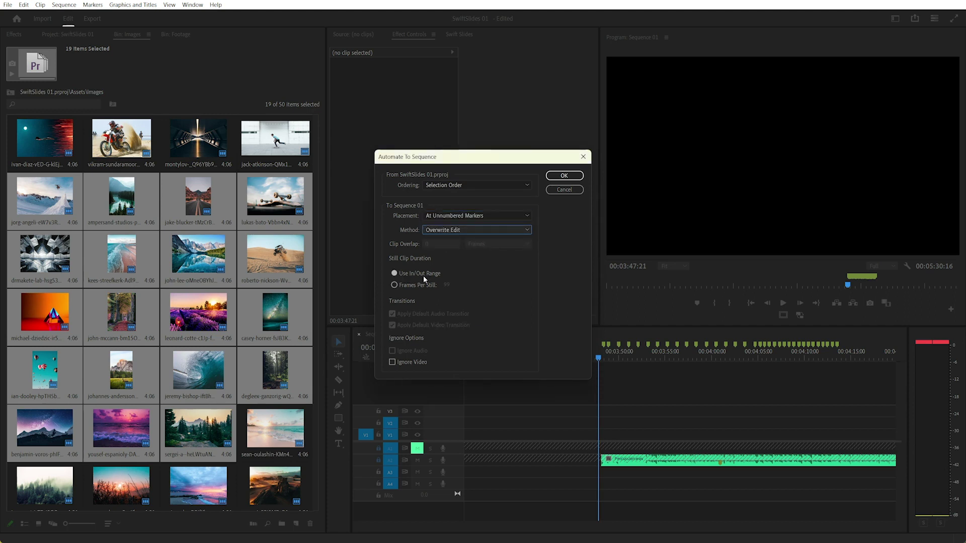
click(564, 176)
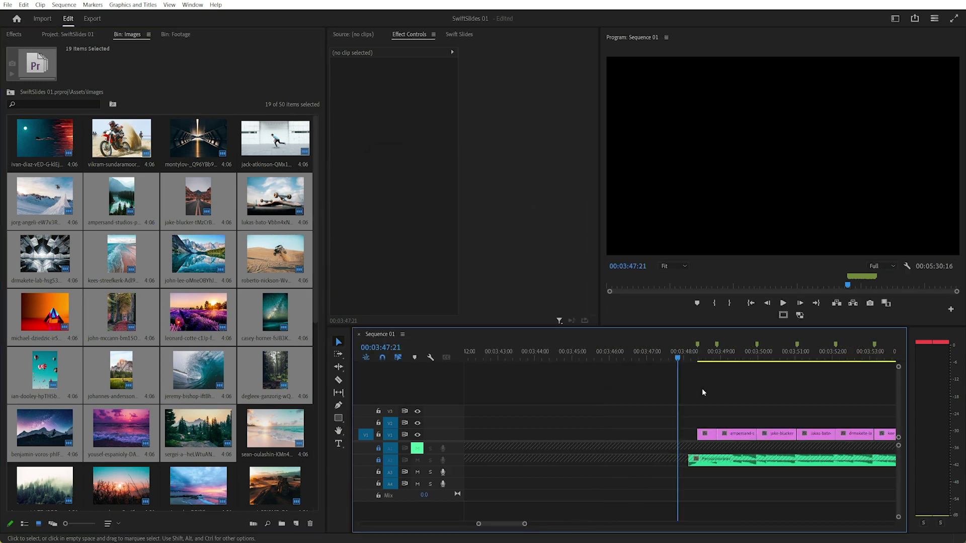
Preview the beat-timed images and set the playhead to 00:04:05:22, just past the last clip.
key(space)
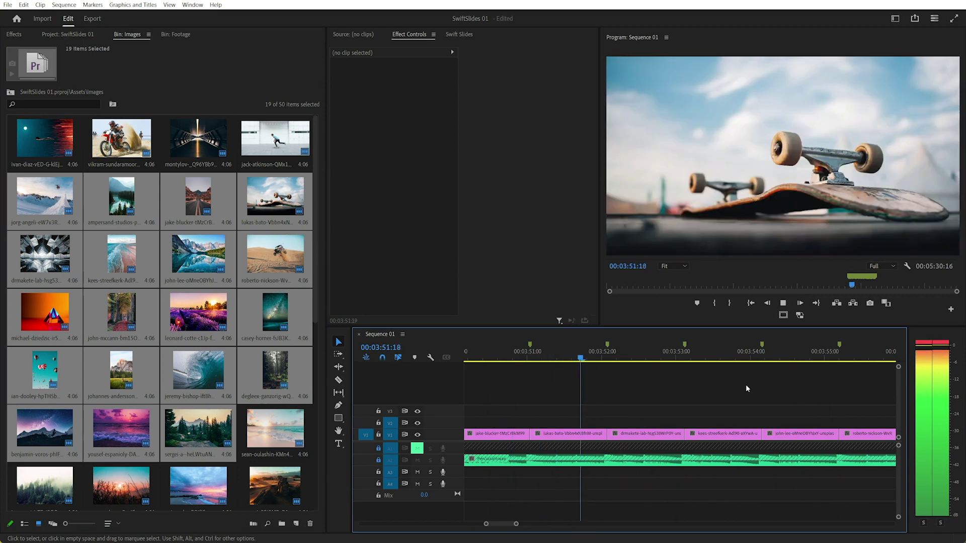
key(minus)
key(space)
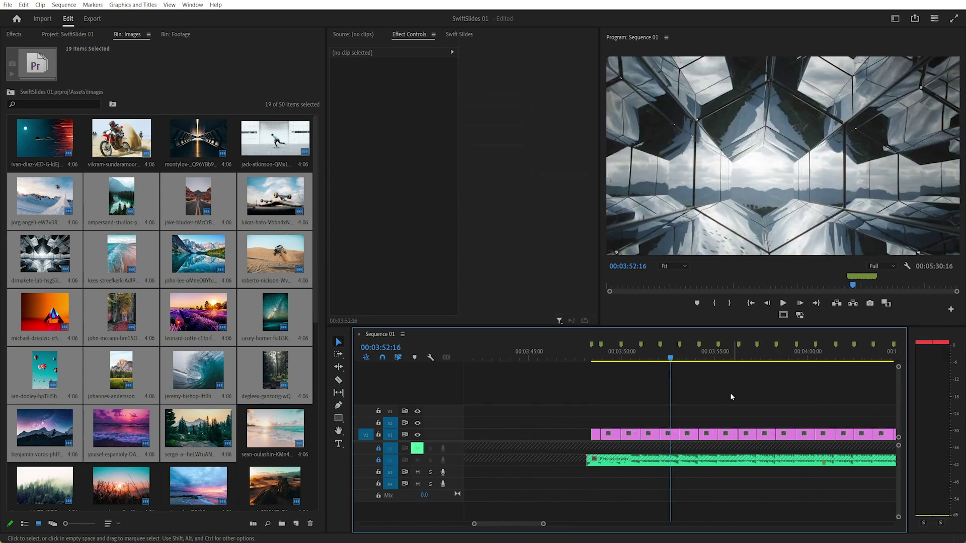
key(minus)
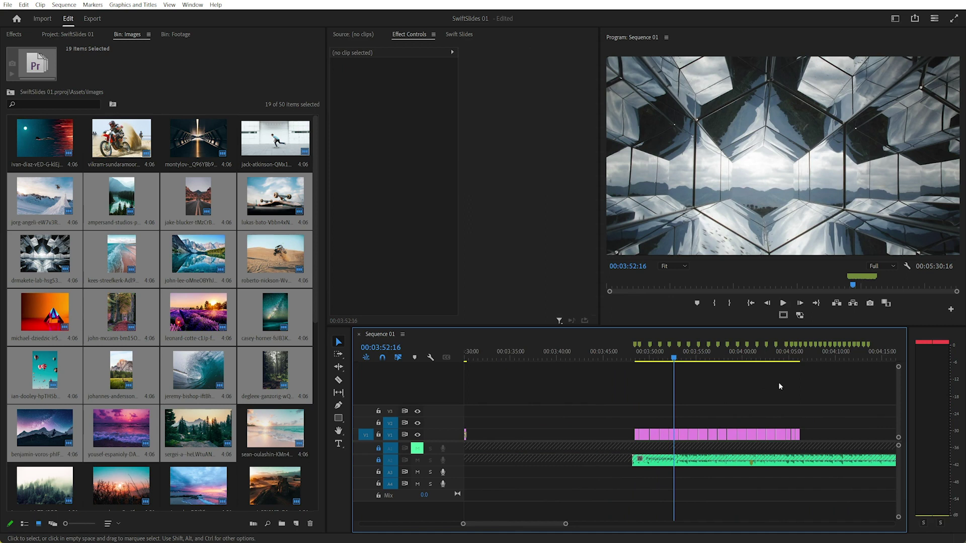
click(770, 358)
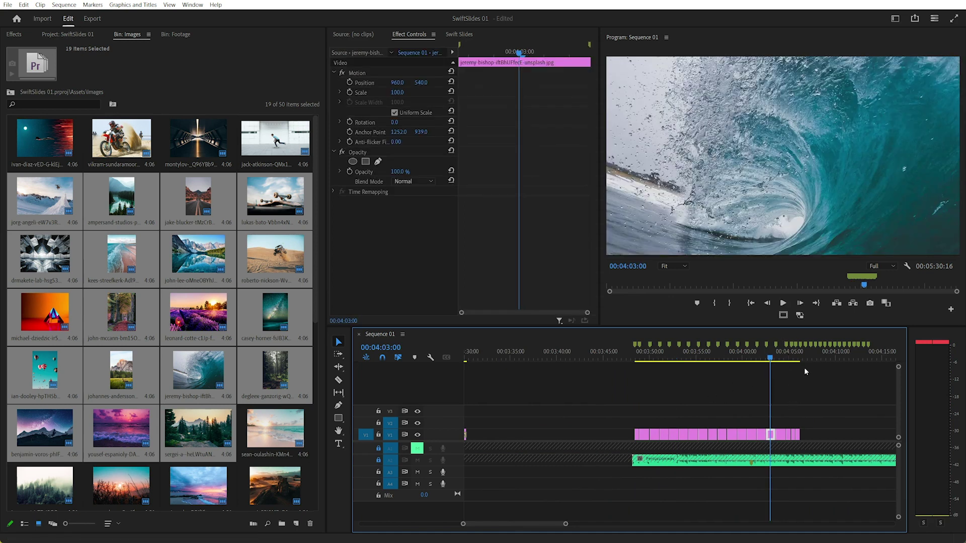
click(798, 359)
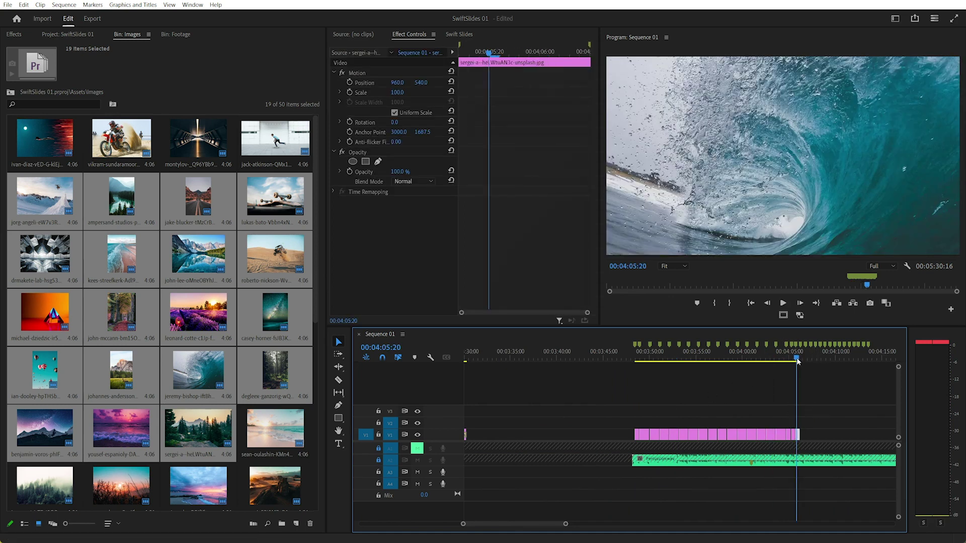
key(equal)
key(equal)
key(equal)
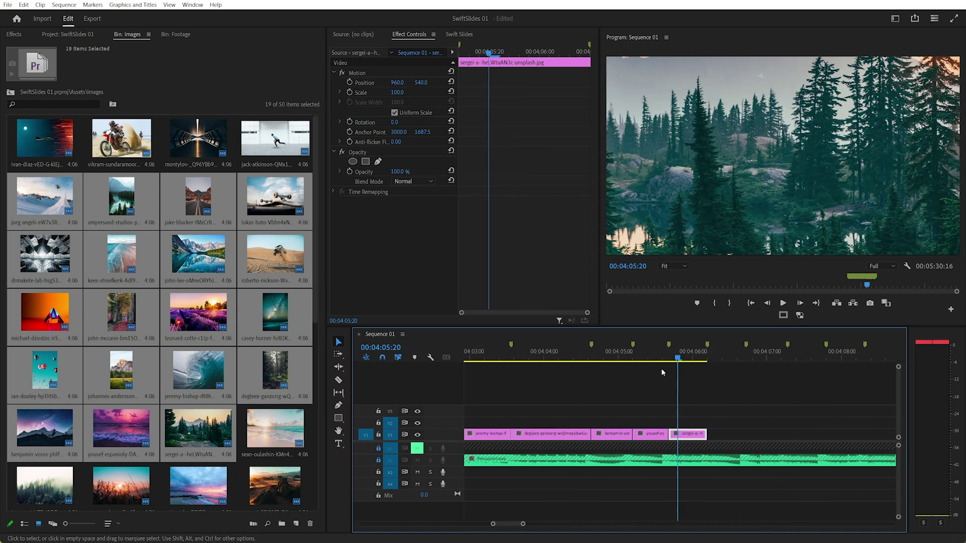
click(686, 358)
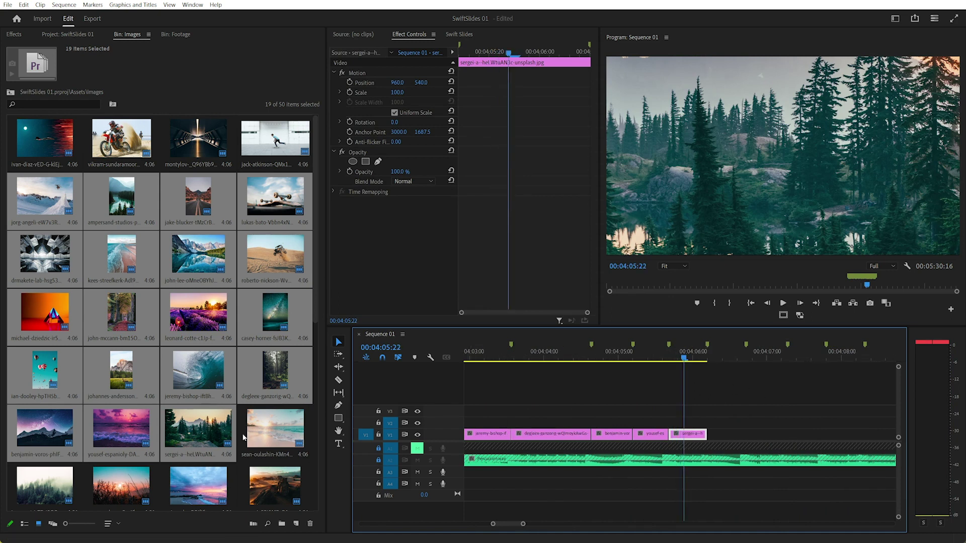
scroll(244, 438, down, 2)
Select 25 images starting with the sunset beach shot and automate them to the unnumbered markers.
click(276, 316)
scroll(259, 397, down, 4)
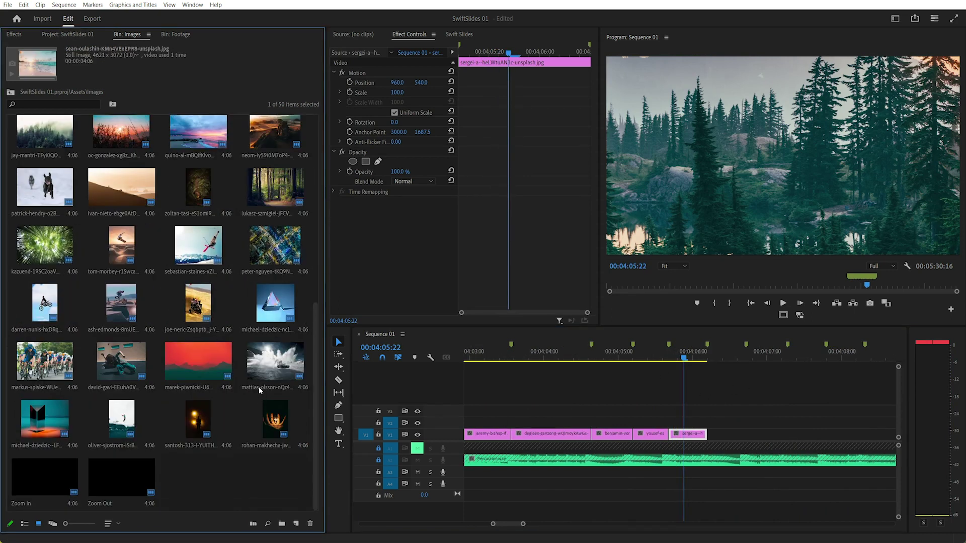
shift+click(295, 424)
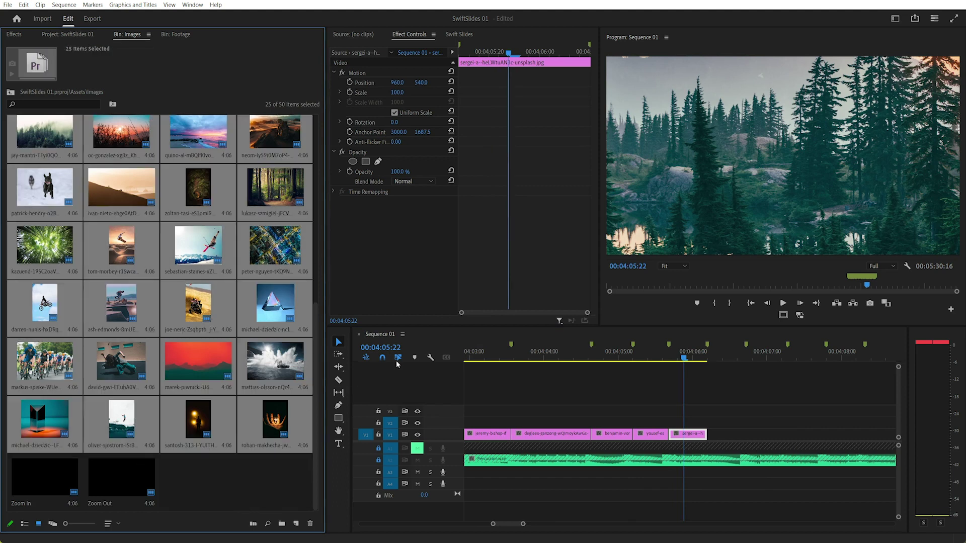
click(253, 524)
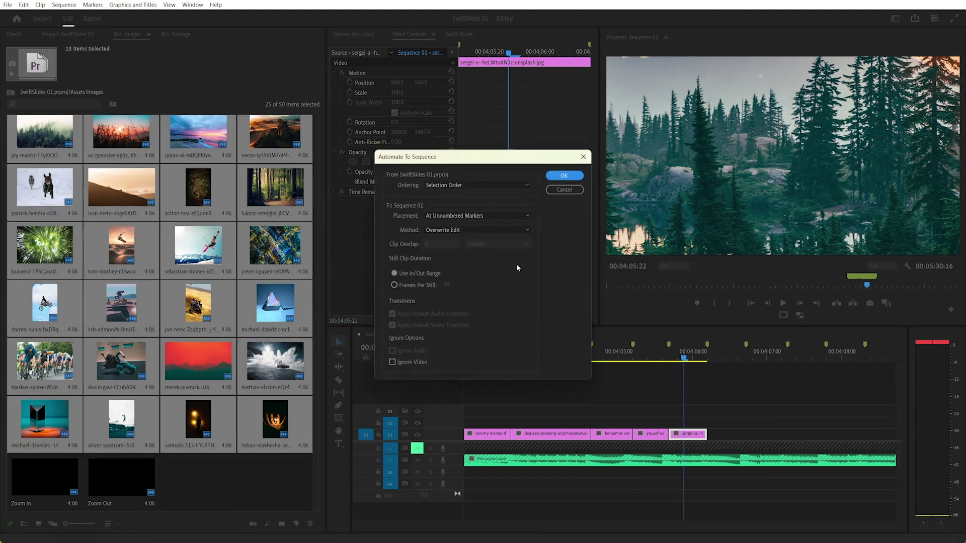
click(558, 176)
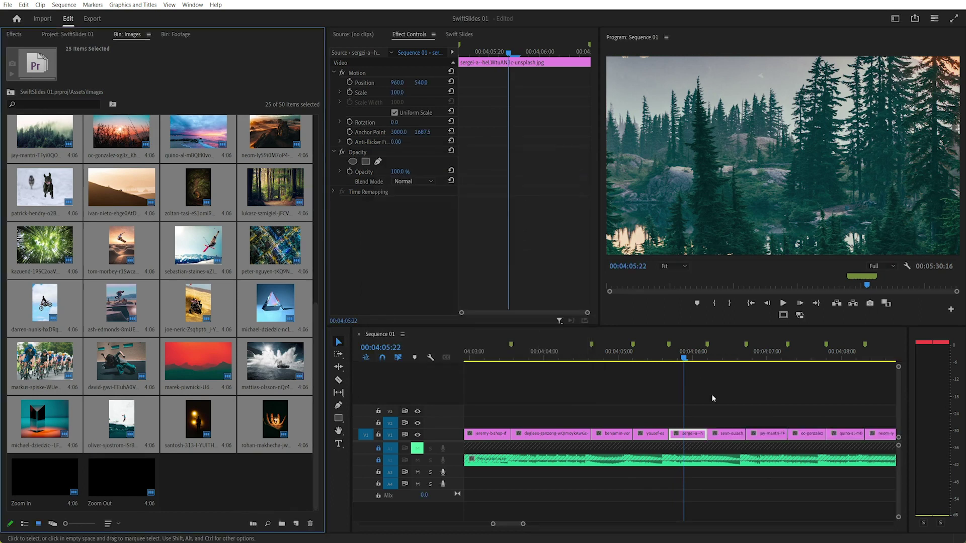
Play the sequence to preview the newly added slides.
click(726, 393)
key(minus)
key(minus)
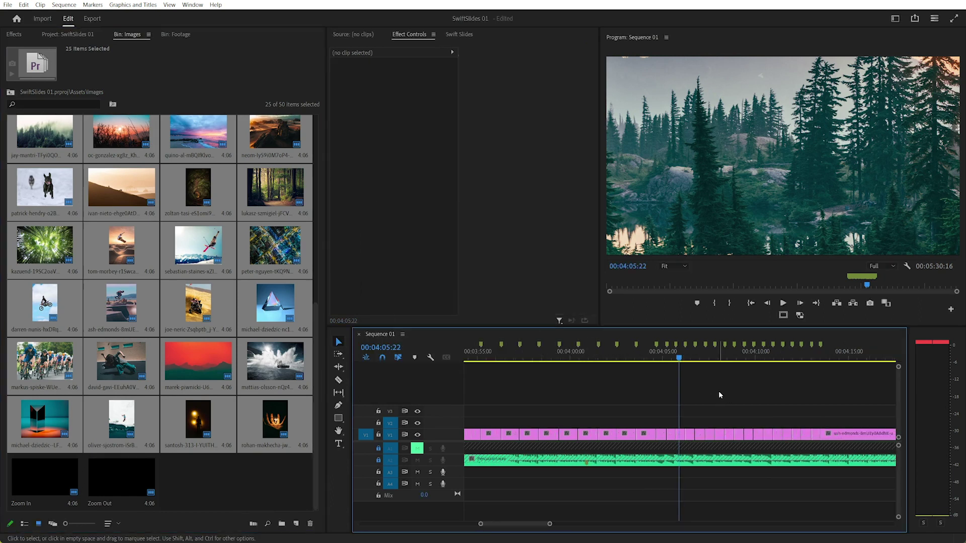
key(space)
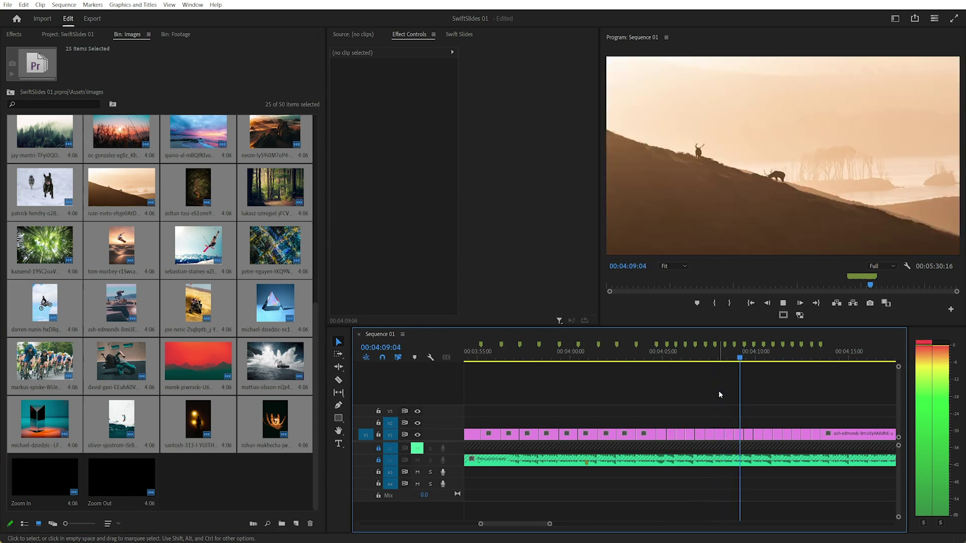
key(space)
key(minus)
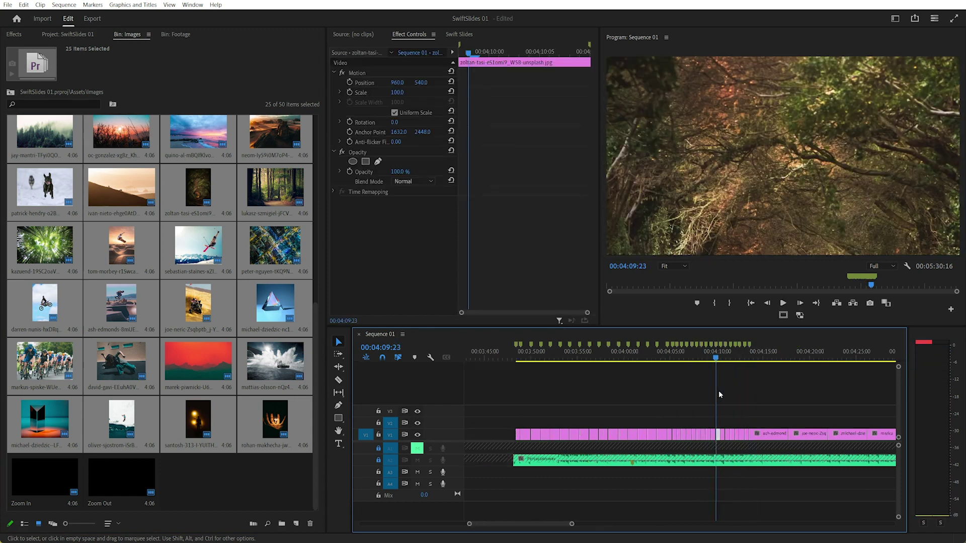
click(691, 395)
key(equal)
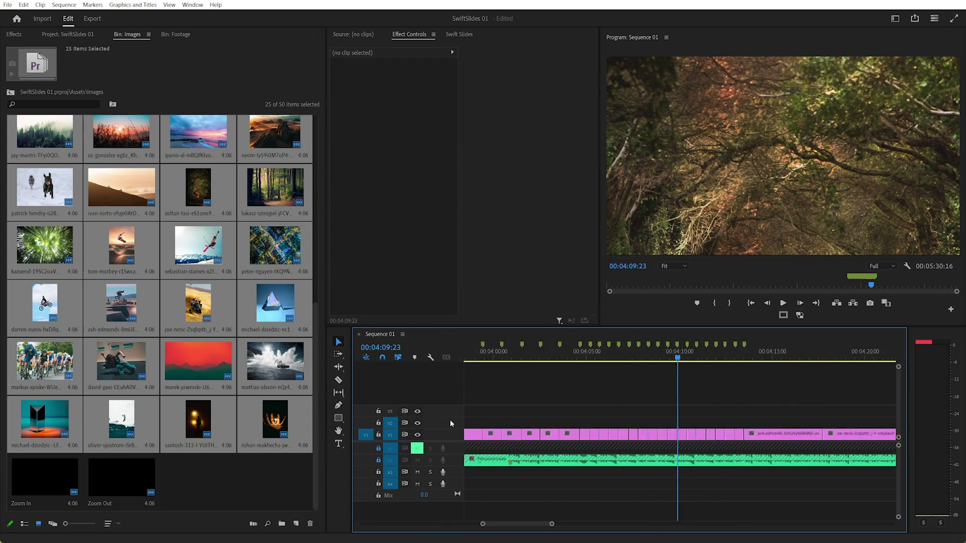
Apply Set to Frame Size to all the newly added image clips.
key(minus)
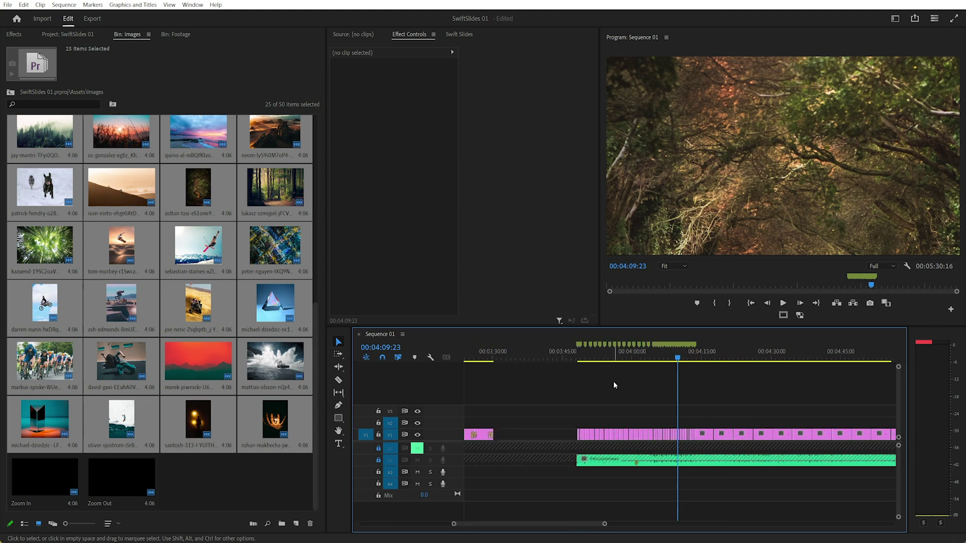
drag(472, 410, 695, 437)
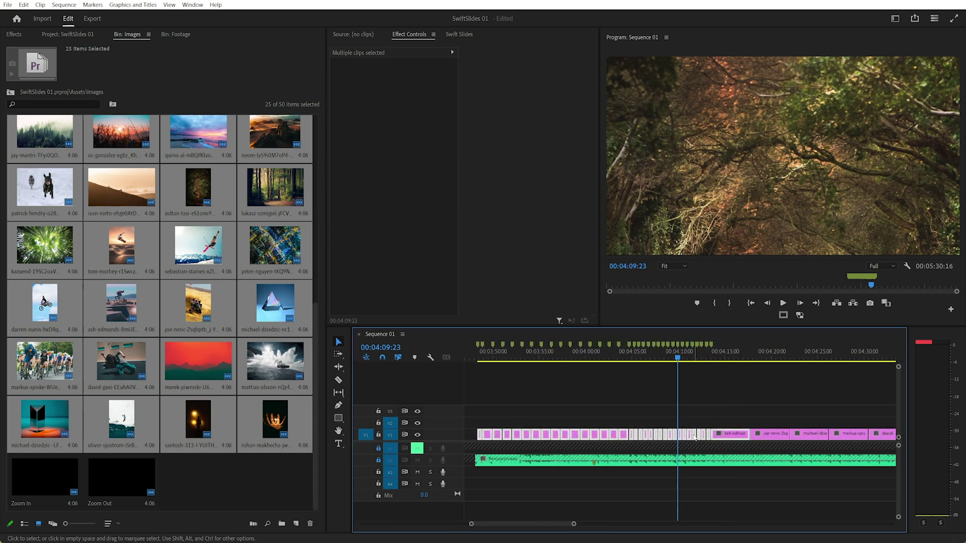
right_click(695, 438)
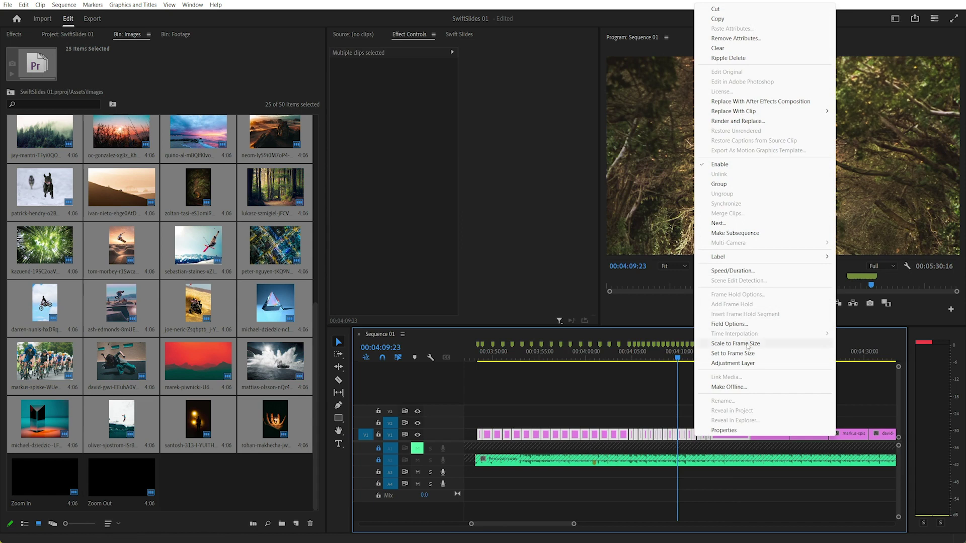
click(749, 354)
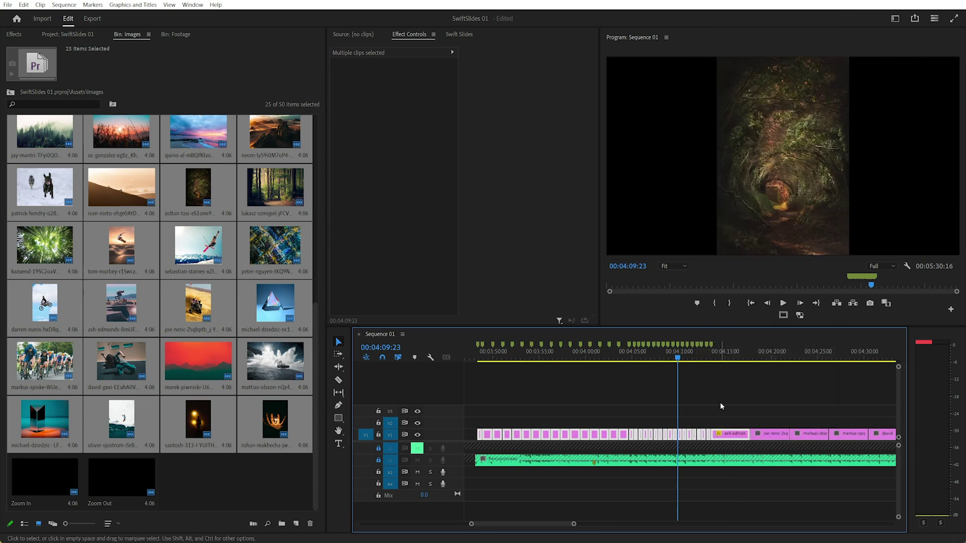
click(670, 428)
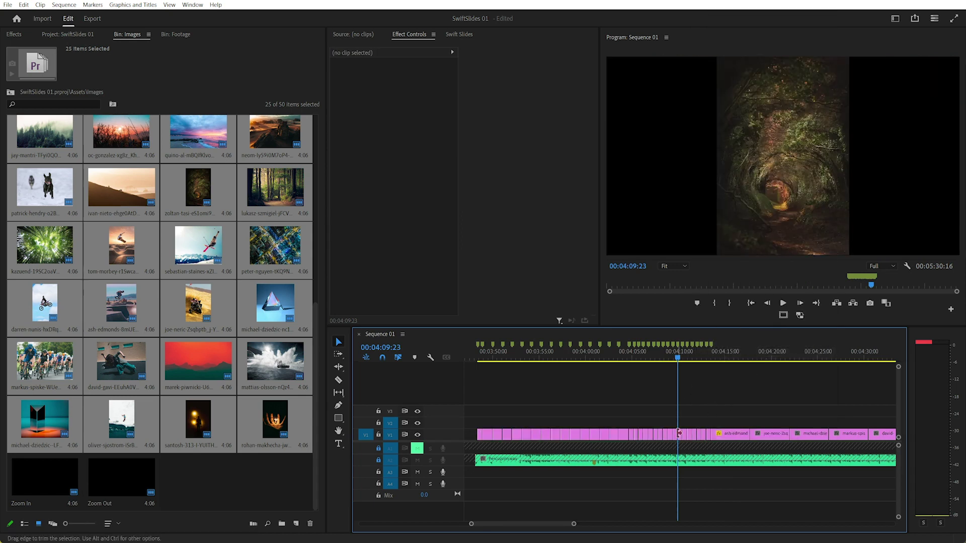
Enlarge the tree-tunnel image clip to Scale 54.1 so it fills the frame.
click(683, 436)
key(=)
key(=)
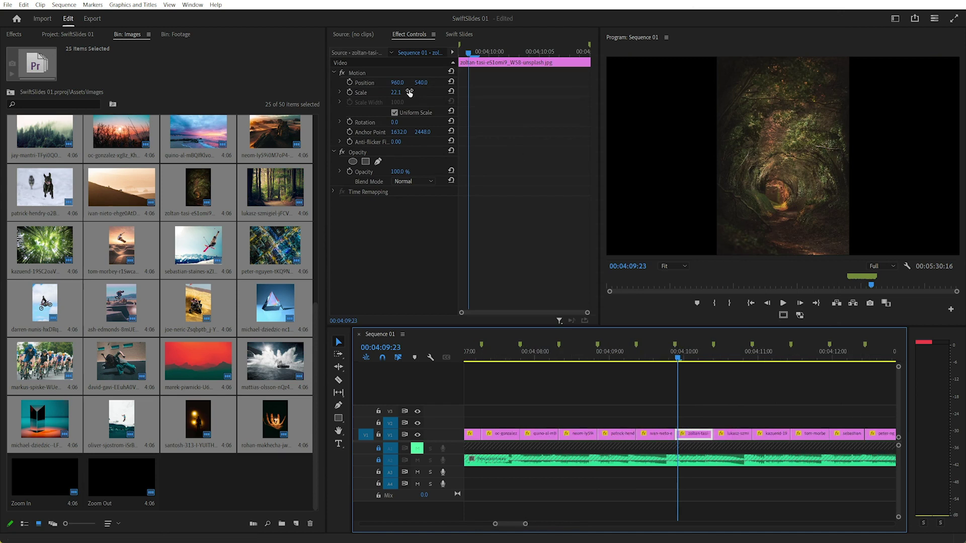
drag(409, 93, 426, 93)
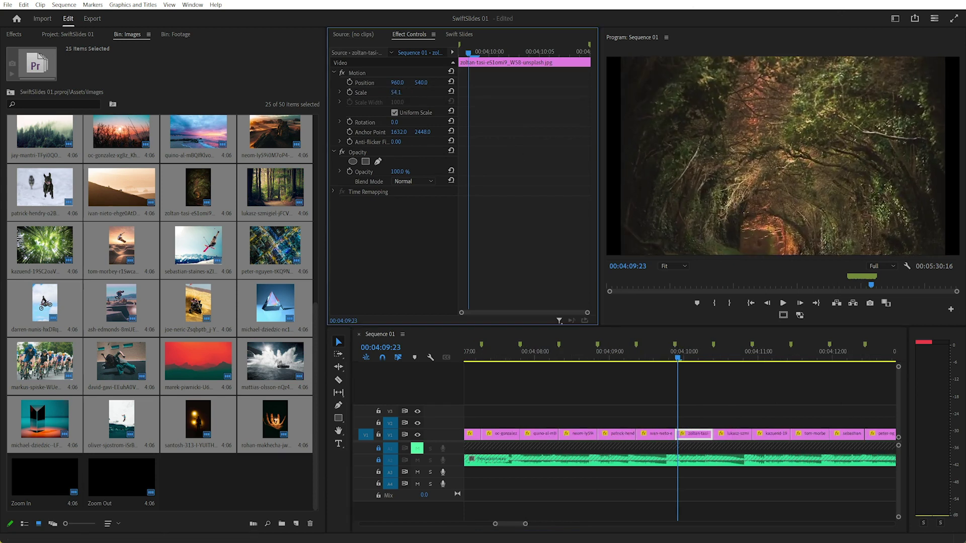
click(697, 389)
key(minus)
key(minus)
key(minus)
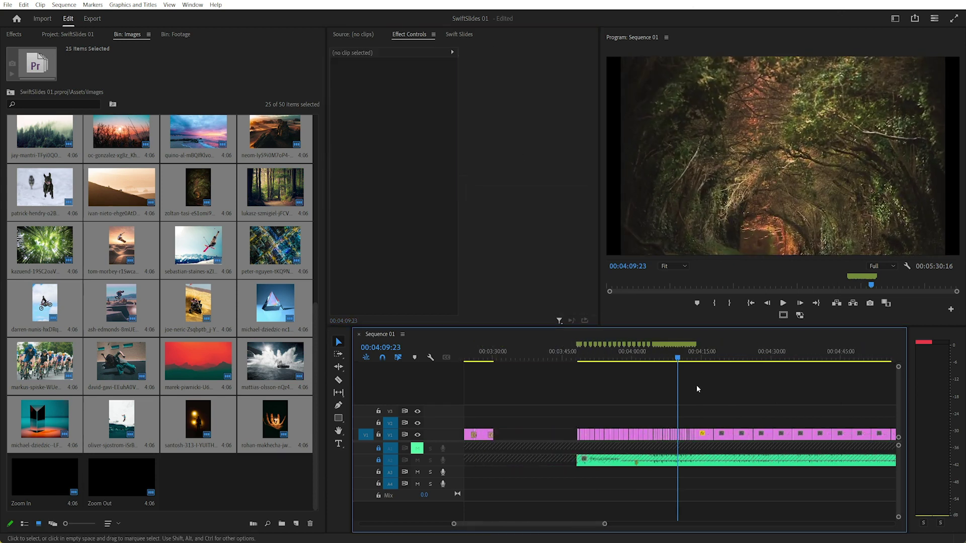
key(minus)
key(minus)
key(minus)
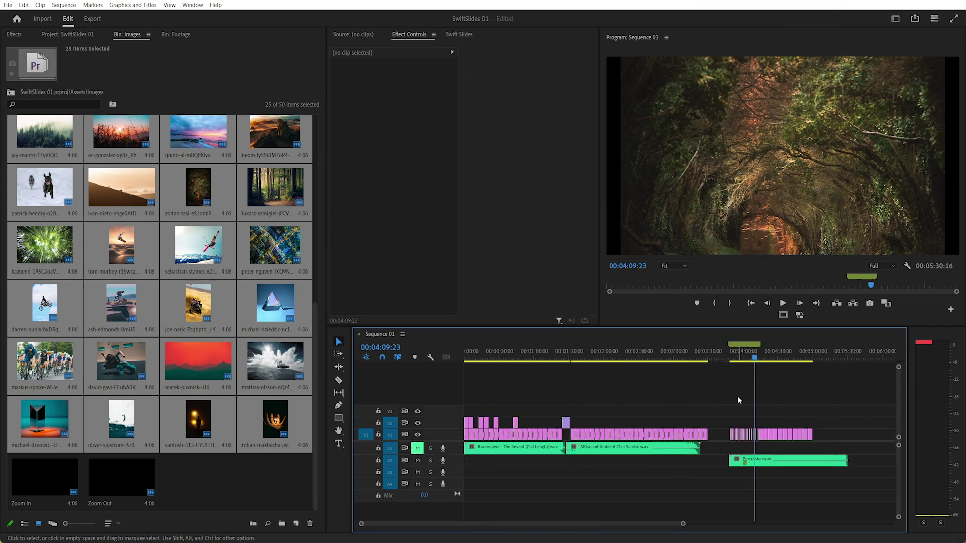
Build a Swift Slides slideshow of 2.05-second slides over Percussion.wav and play it from the start.
click(459, 35)
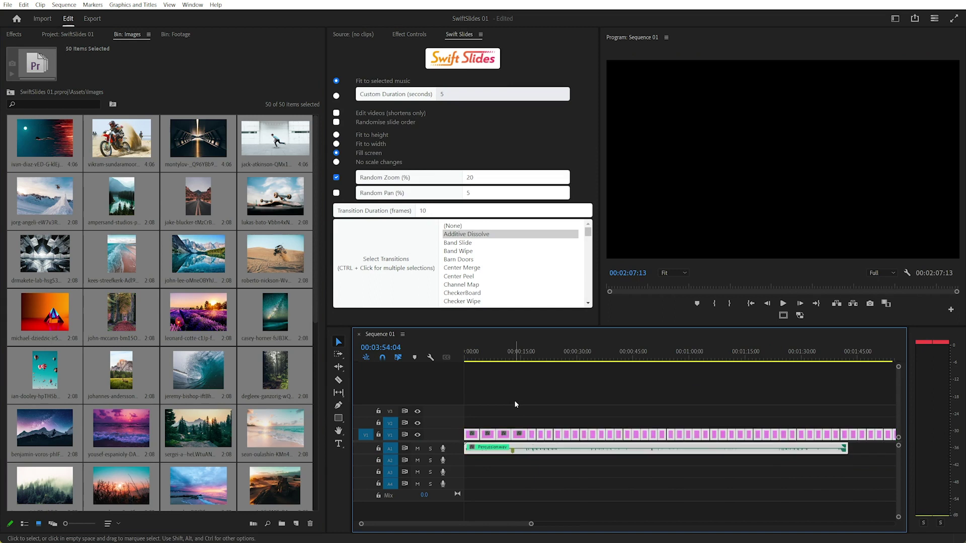
click(478, 67)
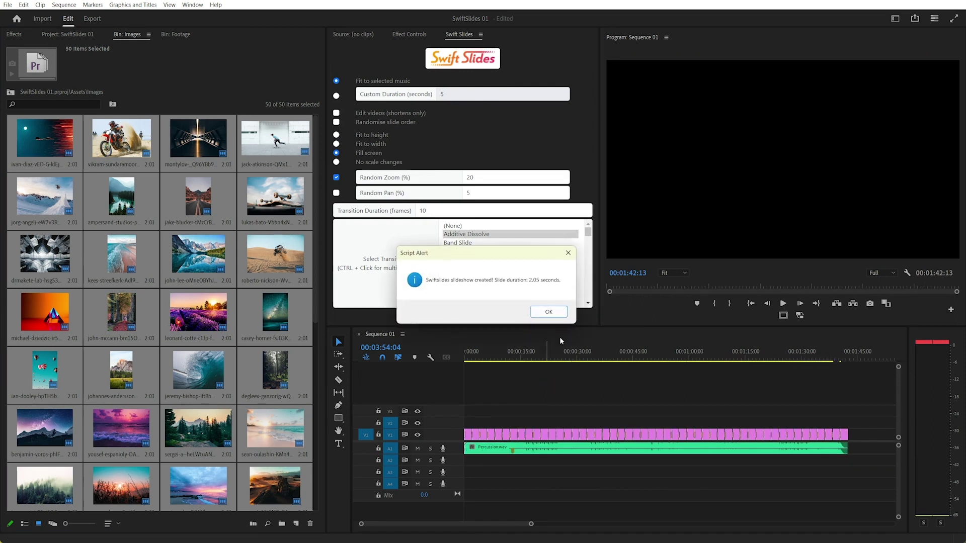
click(554, 312)
click(562, 382)
key(Home)
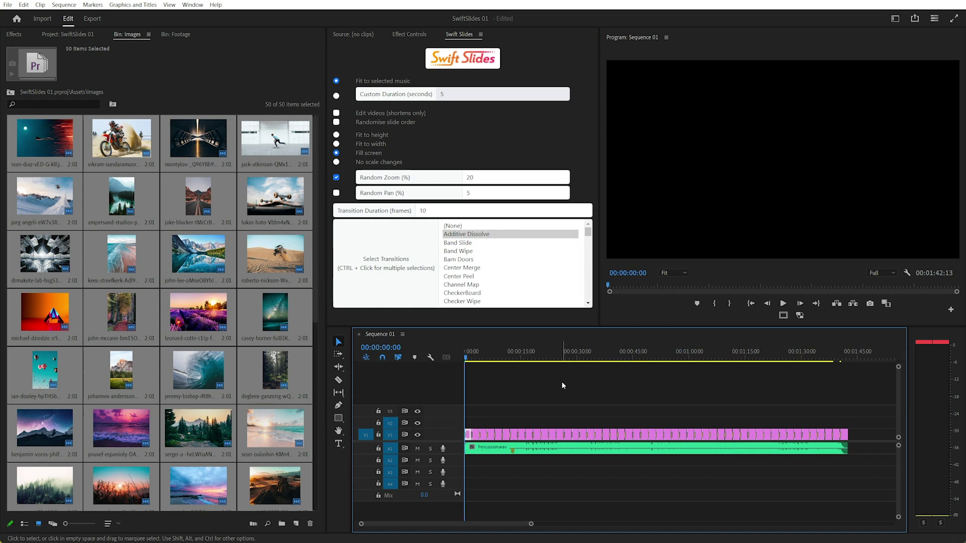
key(space)
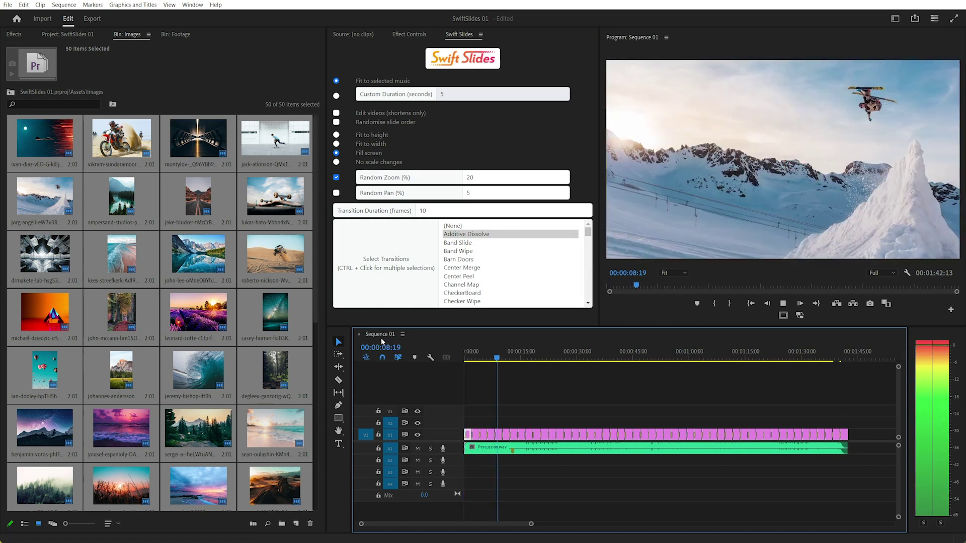